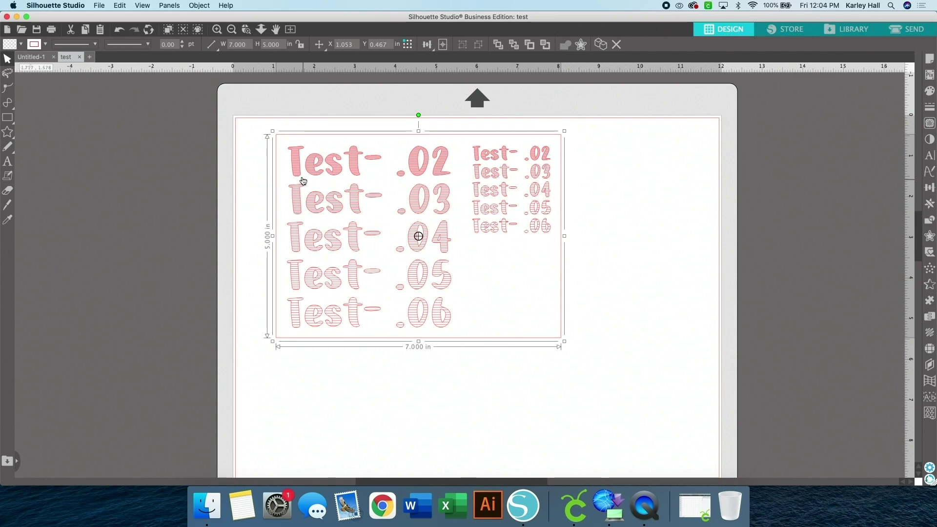
Zoom in close on the hatched Test- .02 to .06 samples to compare their line spacings
{"action": "left_click", "coordinate": [217, 29]}
{"action": "left_click", "coordinate": [217, 30]}
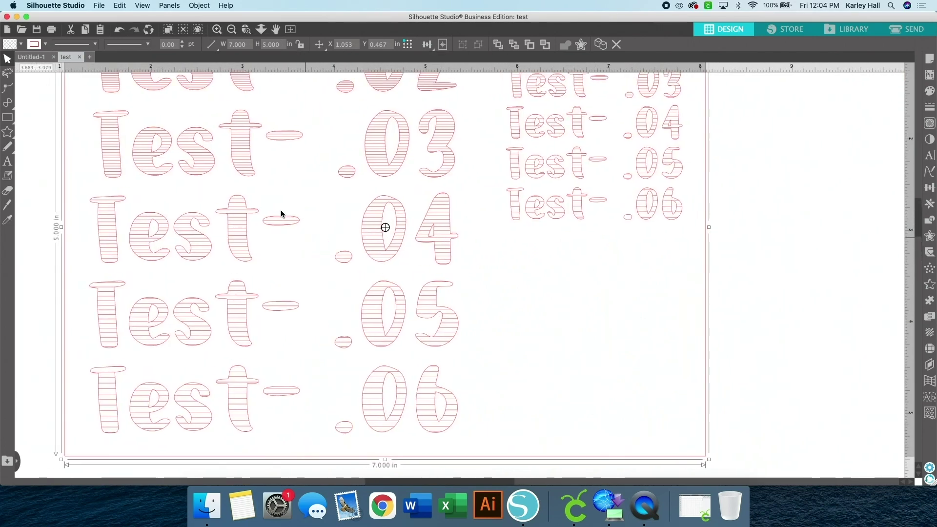
{"action": "scroll", "coordinate": [281, 213], "scroll_direction": "up", "scroll_amount": 2}
{"action": "scroll", "coordinate": [282, 214], "scroll_direction": "left", "scroll_amount": 2}
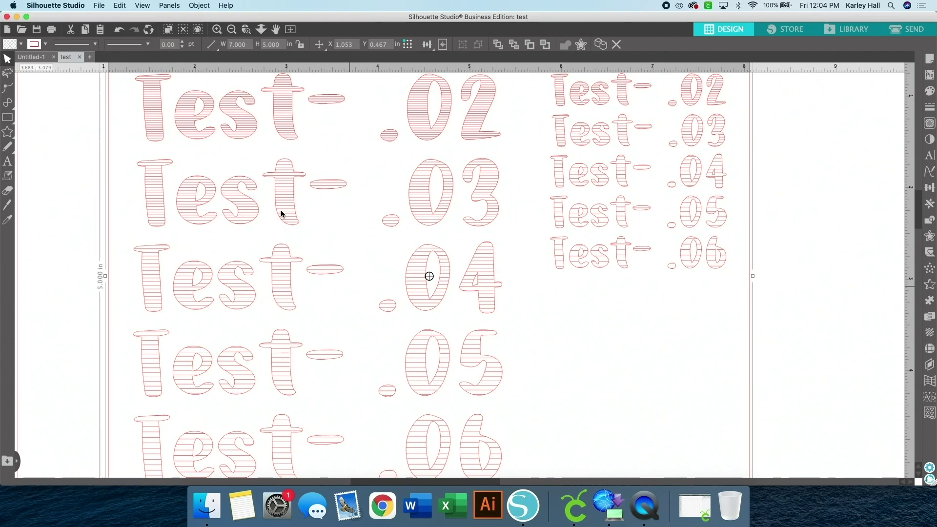
{"action": "left_click", "coordinate": [819, 5]}
{"action": "left_click", "coordinate": [819, 5]}
{"action": "left_click", "coordinate": [233, 30]}
{"action": "scroll", "coordinate": [327, 244], "scroll_direction": "down", "scroll_amount": 1}
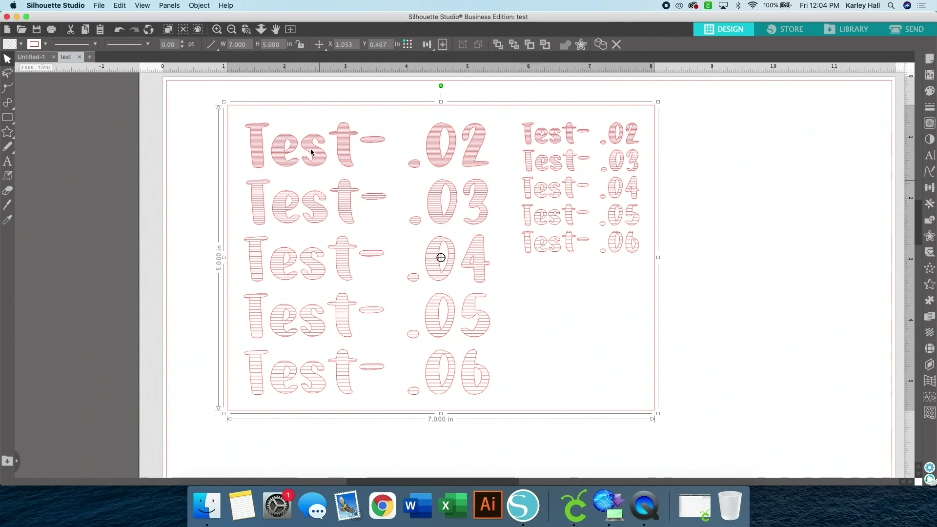
{"action": "left_click", "coordinate": [217, 29]}
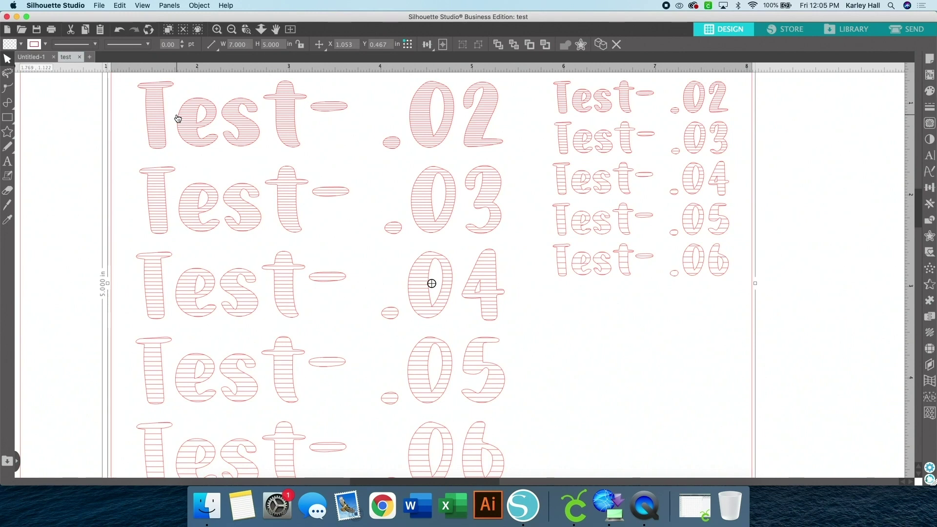
Delete the large and small columns of hatched test text and zoom out to the whole page
{"action": "left_click", "coordinate": [120, 137]}
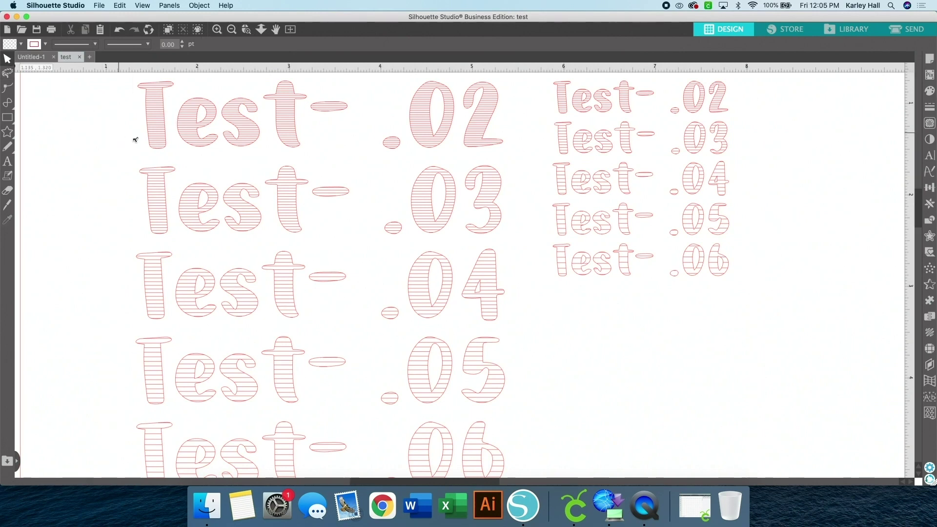
{"action": "left_click", "coordinate": [212, 139]}
{"action": "key", "text": "Delete"}
{"action": "left_click", "coordinate": [596, 145]}
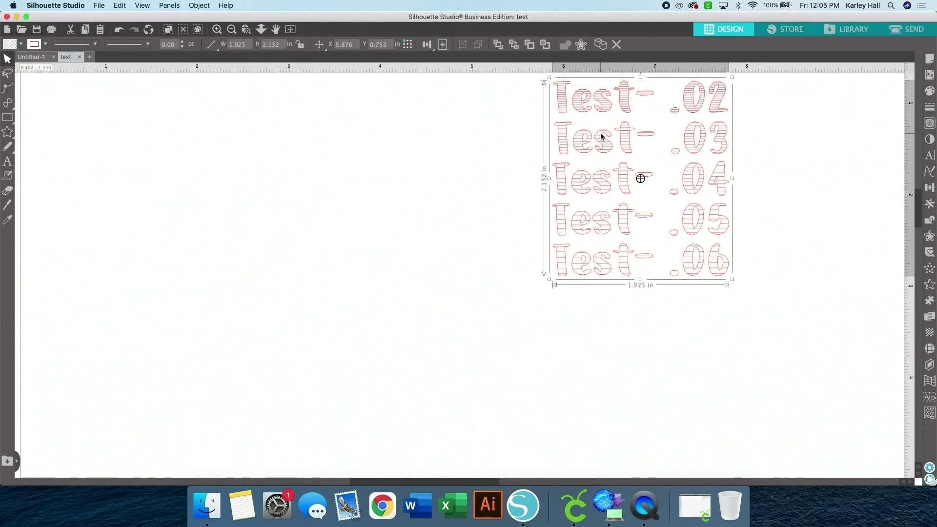
{"action": "key", "text": "Delete"}
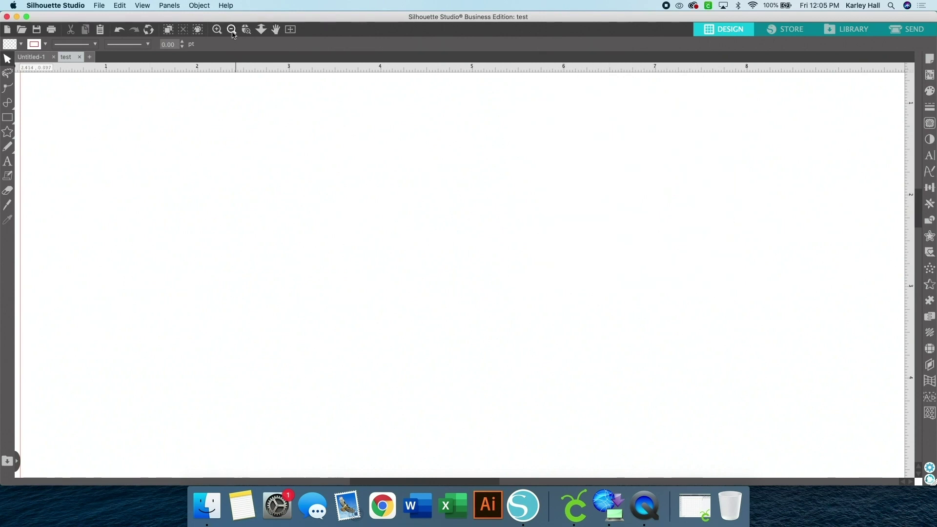
{"action": "left_click", "coordinate": [231, 30]}
{"action": "scroll", "coordinate": [280, 197], "scroll_direction": "right", "scroll_amount": 2}
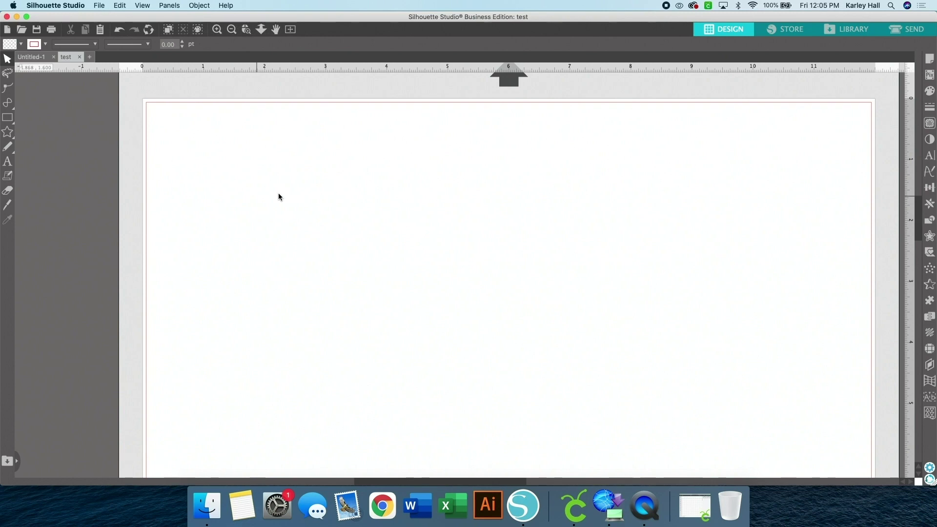
Draw a rectangle and size it to 7 in wide by 5 in high
{"action": "left_click", "coordinate": [7, 117]}
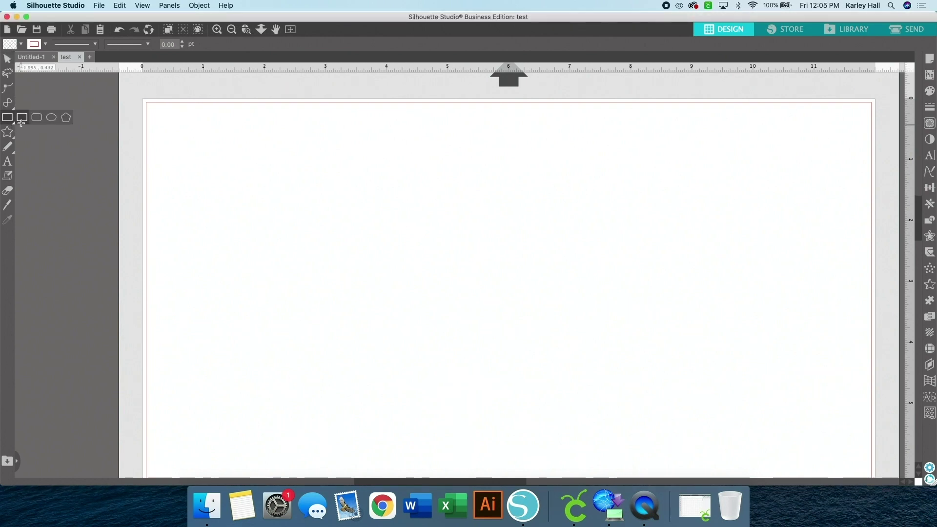
{"action": "left_click_drag", "start_coordinate": [266, 148], "coordinate": [576, 398]}
{"action": "left_click", "coordinate": [243, 44]}
{"action": "type", "text": "7"}
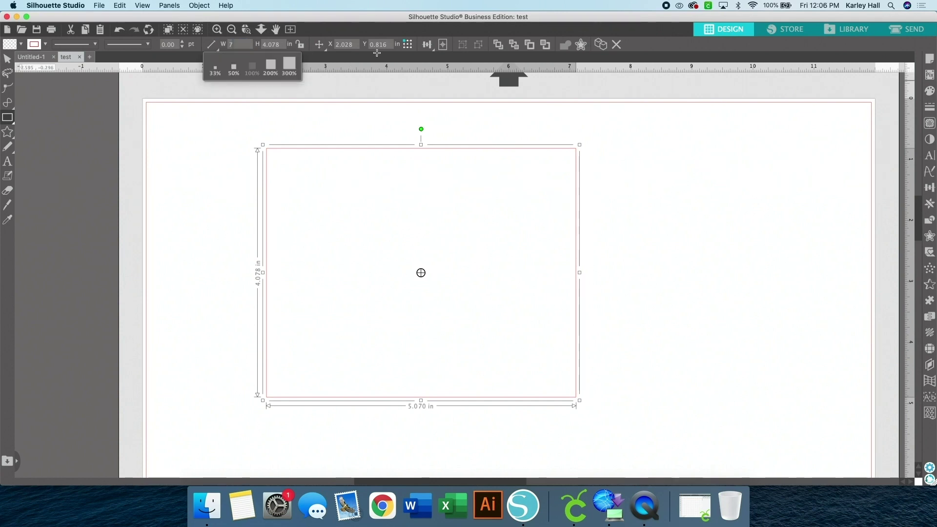
{"action": "key", "text": "Tab"}
{"action": "type", "text": "5"}
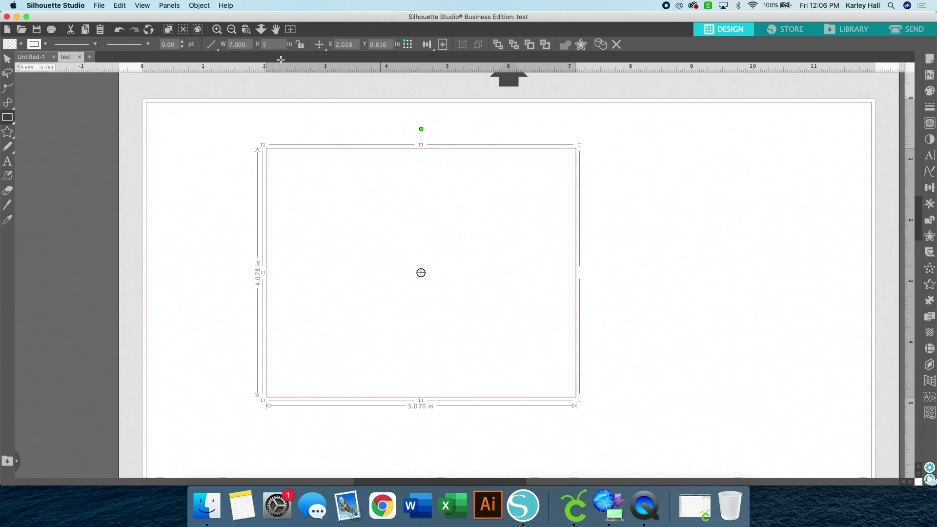
{"action": "key", "text": "Return"}
Nudge the 7 x 5 rectangle slightly down and left, then deselect it
{"action": "left_click", "coordinate": [7, 58]}
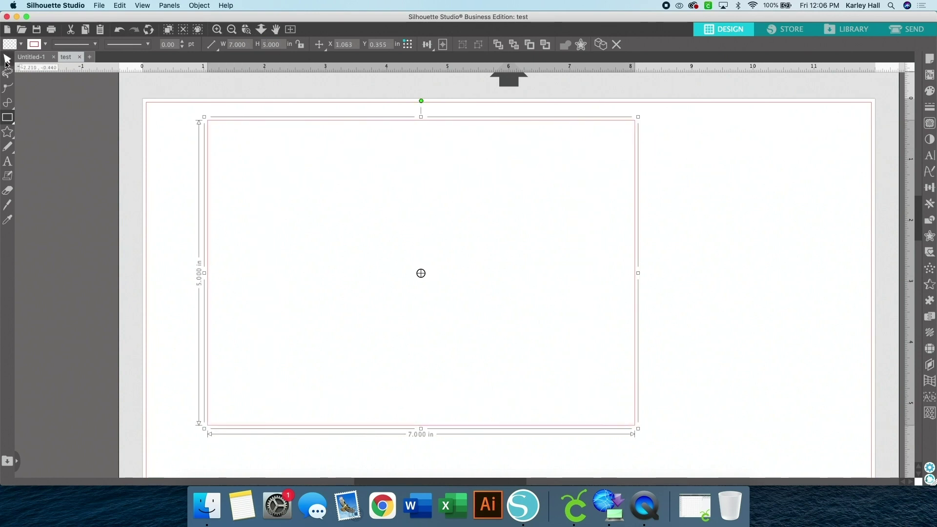
{"action": "mouse_move", "coordinate": [245, 121]}
{"action": "left_mouse_down"}
{"action": "mouse_move", "coordinate": [234, 135]}
{"action": "mouse_move", "coordinate": [231, 127]}
{"action": "left_mouse_up"}
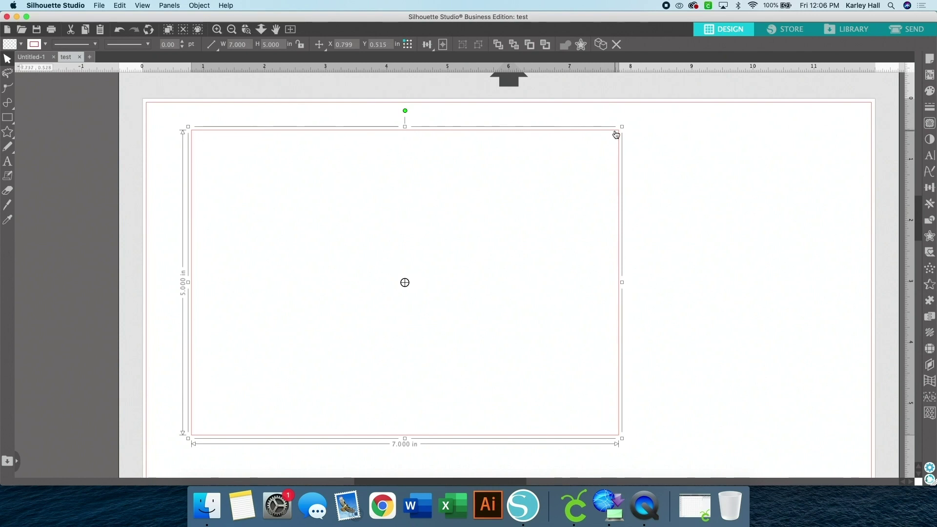
{"action": "mouse_move", "coordinate": [11, 122]}
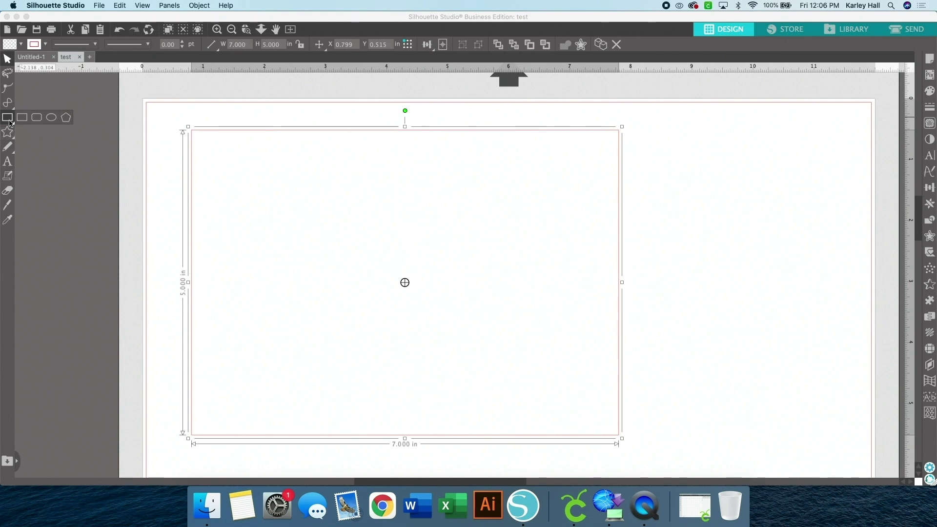
{"action": "left_click", "coordinate": [201, 117]}
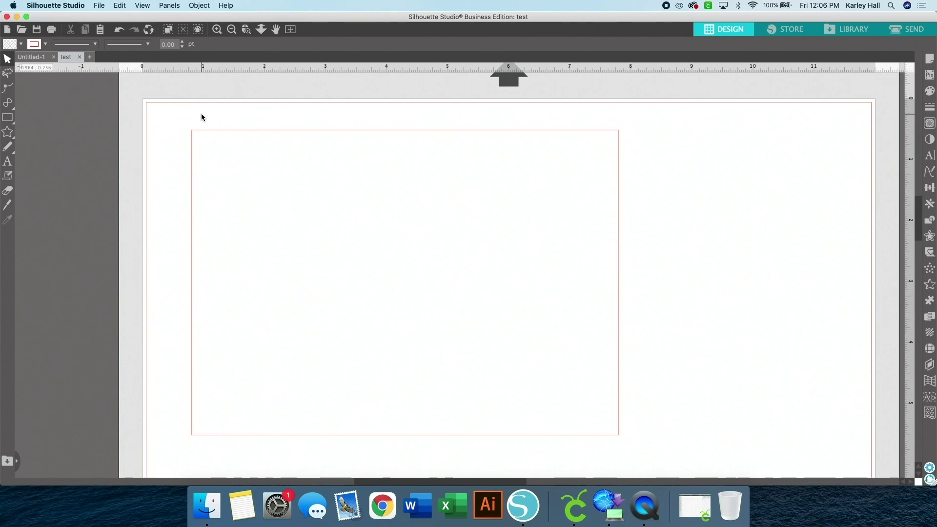
Open the Silhouette Design Store in a maximized window and bring up Designs > Phrases & Monograms
{"action": "left_click", "coordinate": [785, 28]}
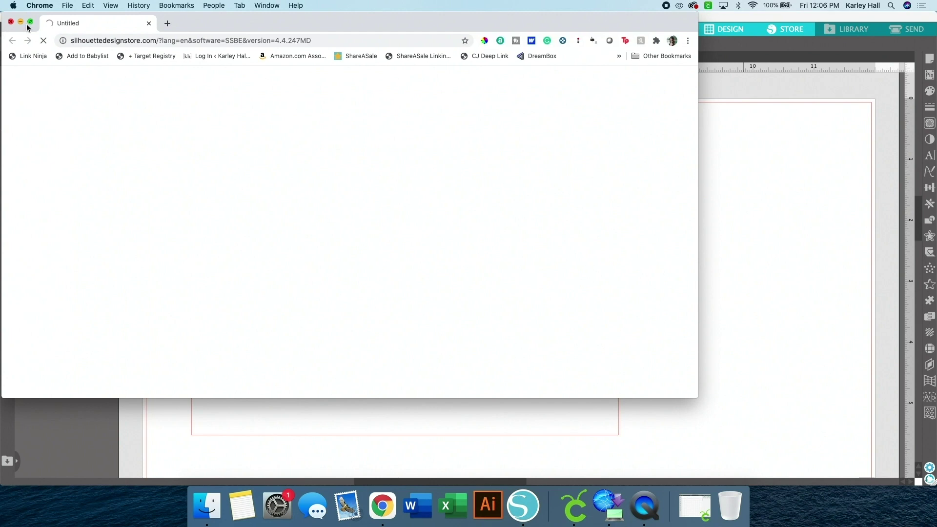
{"action": "left_click", "coordinate": [32, 22]}
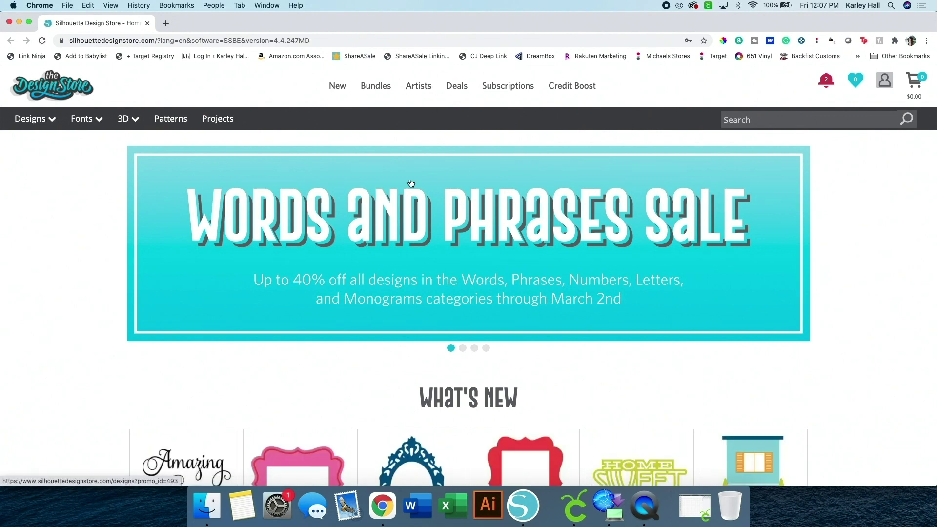
{"action": "scroll", "coordinate": [410, 183], "scroll_direction": "down", "scroll_amount": 2}
{"action": "scroll", "coordinate": [411, 183], "scroll_direction": "down", "scroll_amount": 4}
{"action": "scroll", "coordinate": [411, 183], "scroll_direction": "down", "scroll_amount": 8}
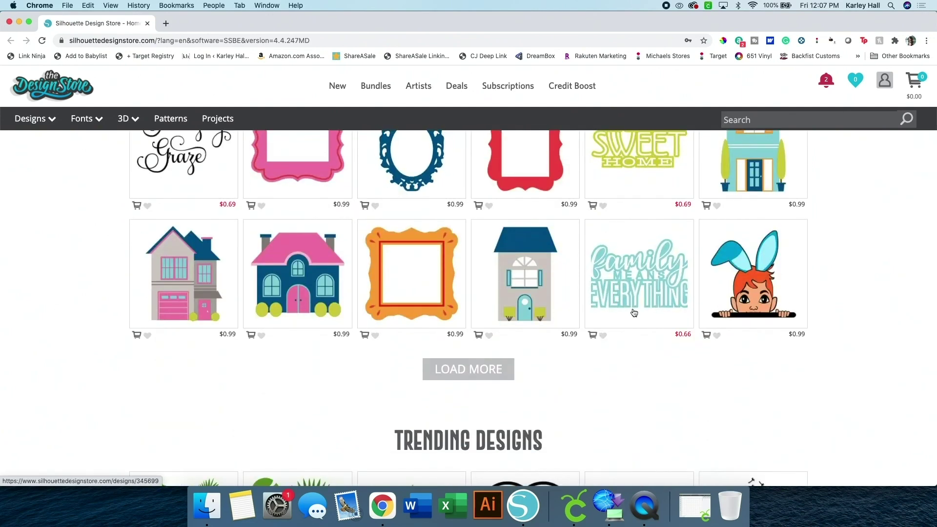
{"action": "scroll", "coordinate": [639, 244], "scroll_direction": "up", "scroll_amount": 2}
{"action": "scroll", "coordinate": [636, 260], "scroll_direction": "up", "scroll_amount": 6}
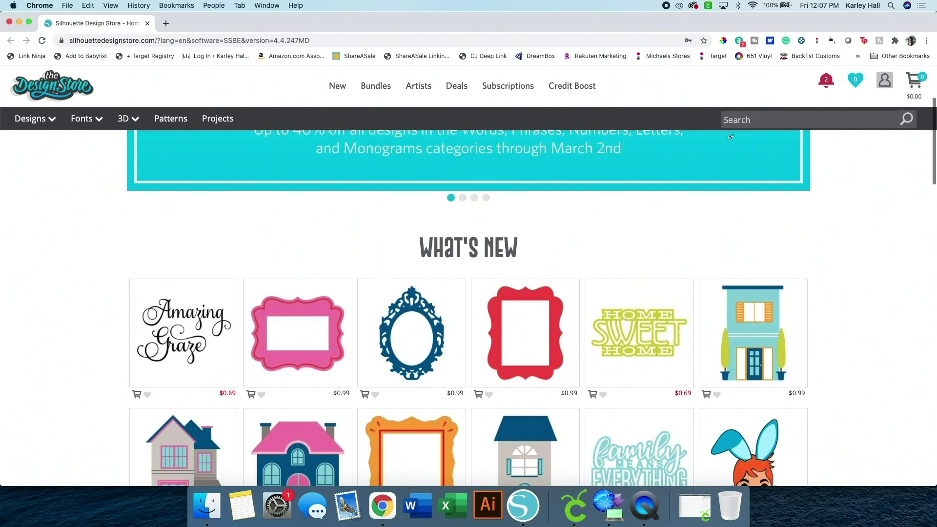
{"action": "scroll", "coordinate": [188, 131], "scroll_direction": "up", "scroll_amount": 5}
{"action": "mouse_move", "coordinate": [32, 119]}
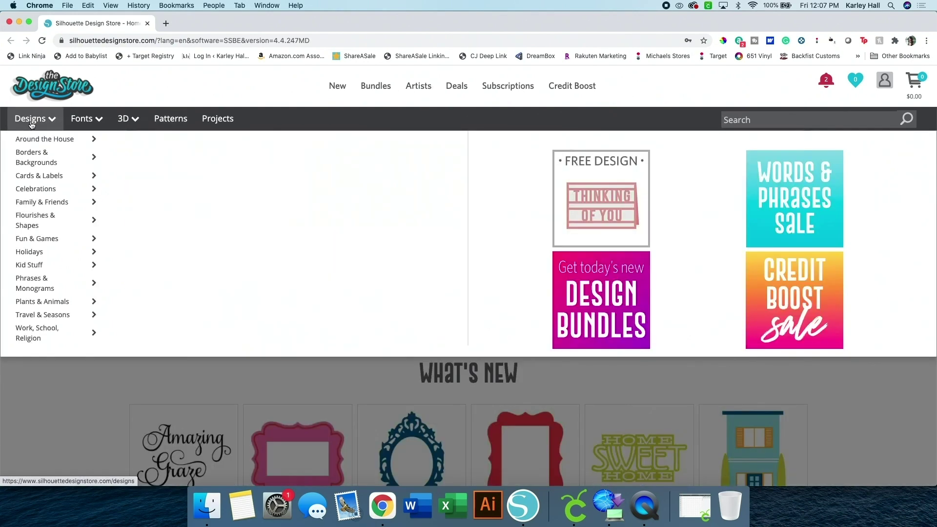
{"action": "mouse_move", "coordinate": [44, 193]}
{"action": "mouse_move", "coordinate": [37, 291]}
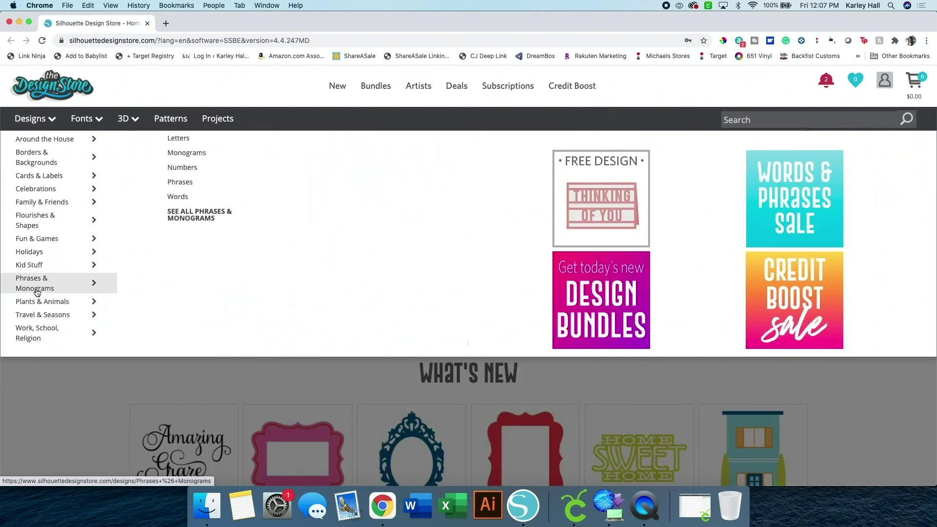
Open the Phrases listing and scroll the product grid until the Home Sweet Home design shows
{"action": "left_click", "coordinate": [180, 181]}
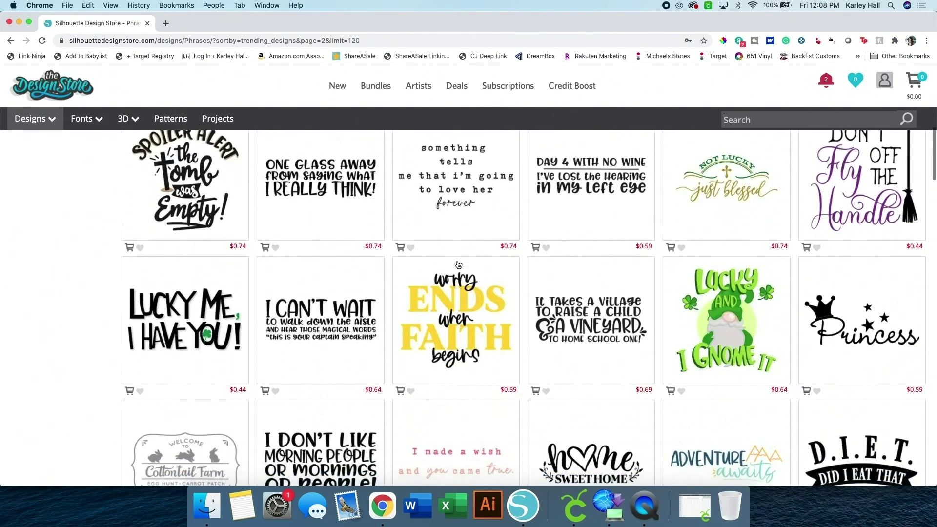
{"action": "scroll", "coordinate": [458, 265], "scroll_direction": "down", "scroll_amount": 3}
{"action": "scroll", "coordinate": [459, 265], "scroll_direction": "down", "scroll_amount": 5}
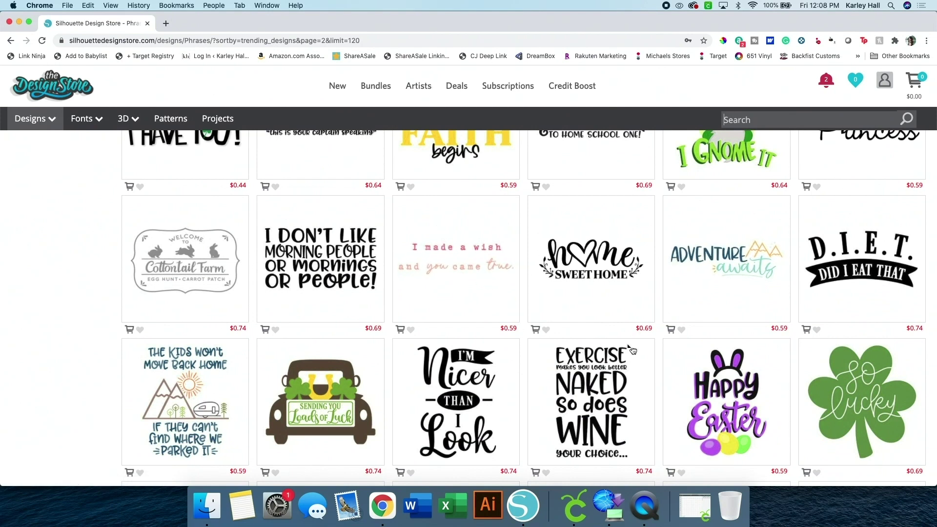
{"action": "scroll", "coordinate": [613, 303], "scroll_direction": "down", "scroll_amount": 10}
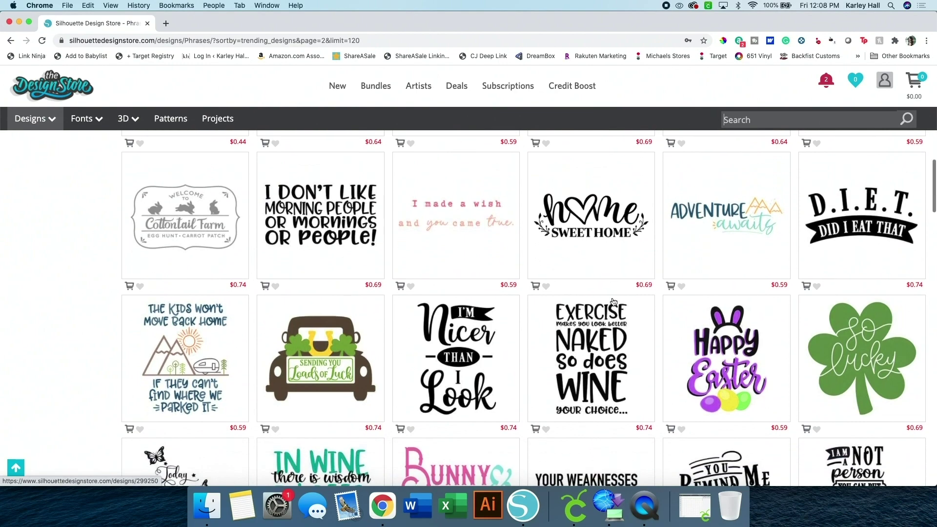
{"action": "scroll", "coordinate": [614, 301], "scroll_direction": "down", "scroll_amount": 14}
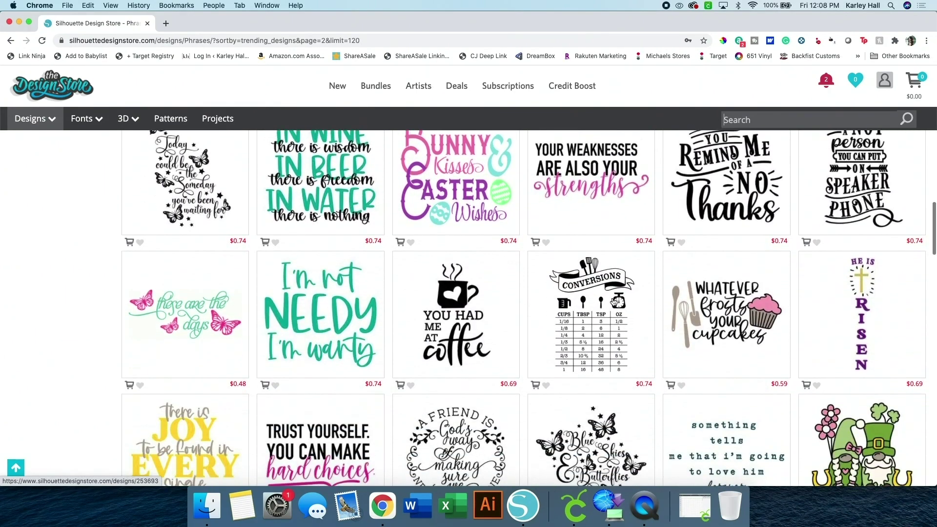
{"action": "scroll", "coordinate": [614, 302], "scroll_direction": "down", "scroll_amount": 12}
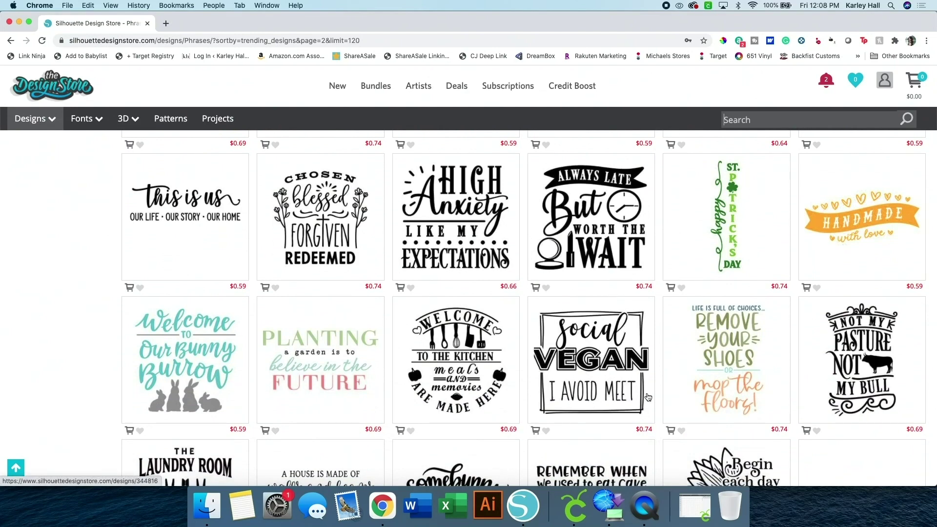
{"action": "scroll", "coordinate": [649, 396], "scroll_direction": "down", "scroll_amount": 12}
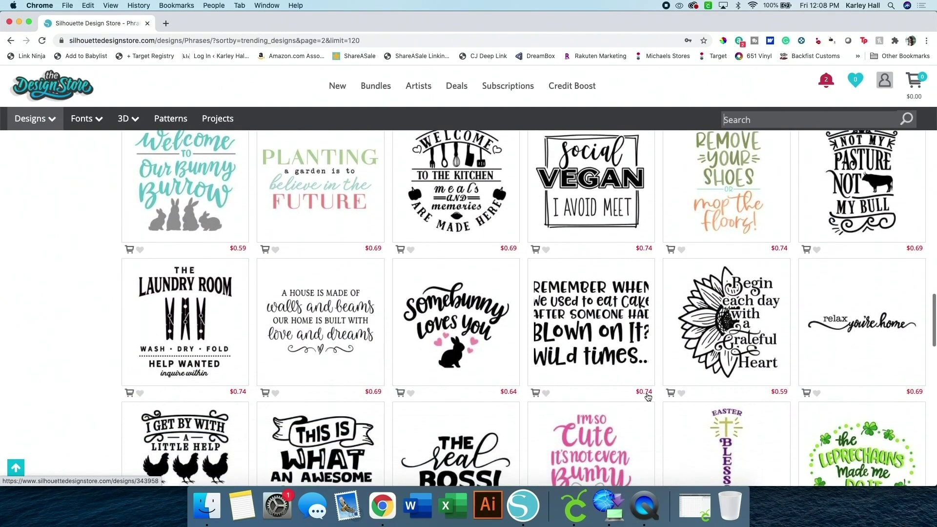
{"action": "scroll", "coordinate": [647, 396], "scroll_direction": "up", "scroll_amount": 20}
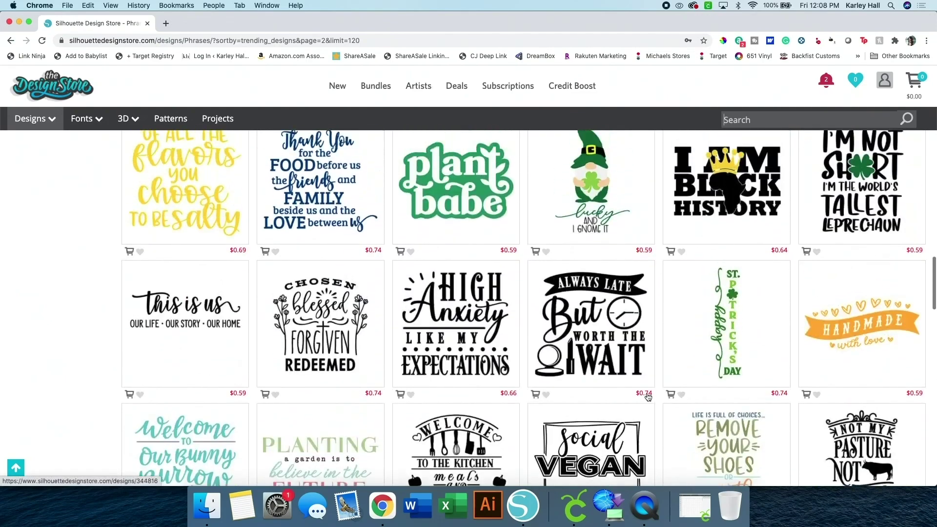
{"action": "scroll", "coordinate": [648, 397], "scroll_direction": "up", "scroll_amount": 15}
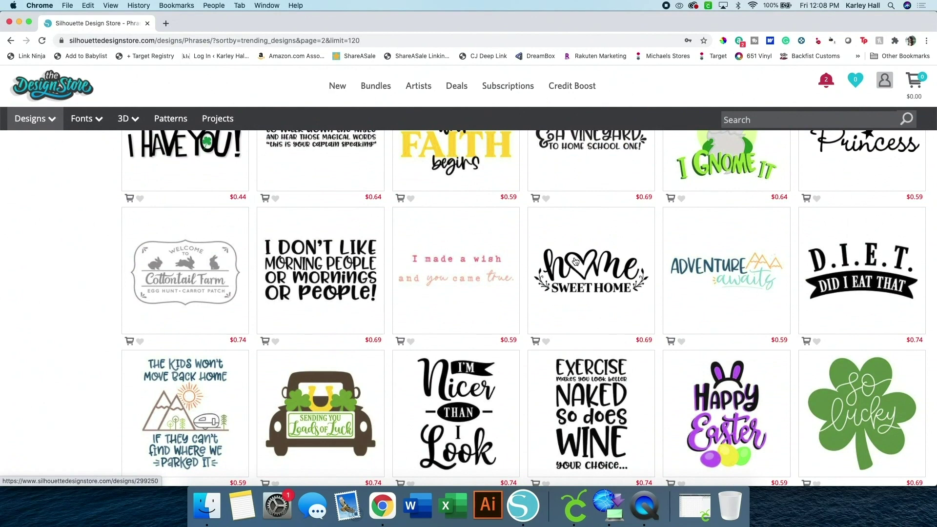
Add the Home Sweet Home design with the SVG option to the cart for $1.04
{"action": "left_click", "coordinate": [575, 261]}
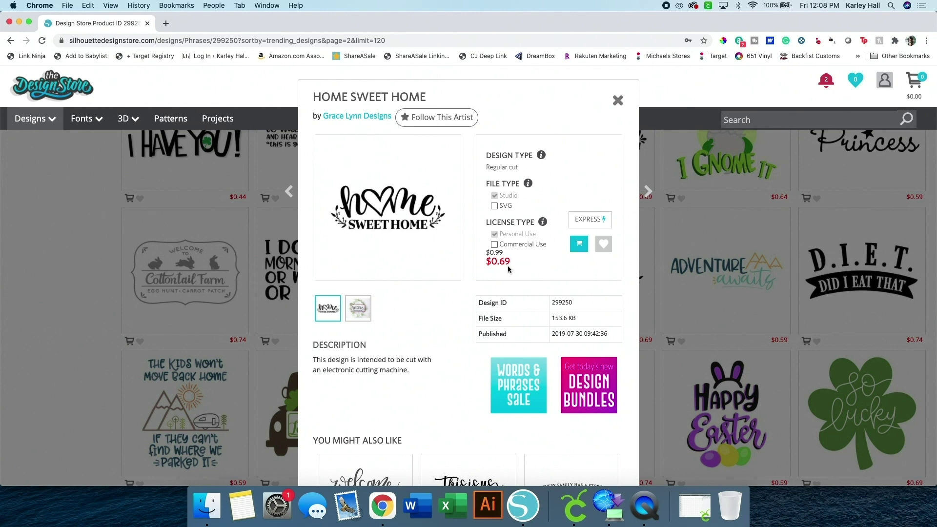
{"action": "left_click", "coordinate": [494, 206]}
{"action": "left_click", "coordinate": [582, 250]}
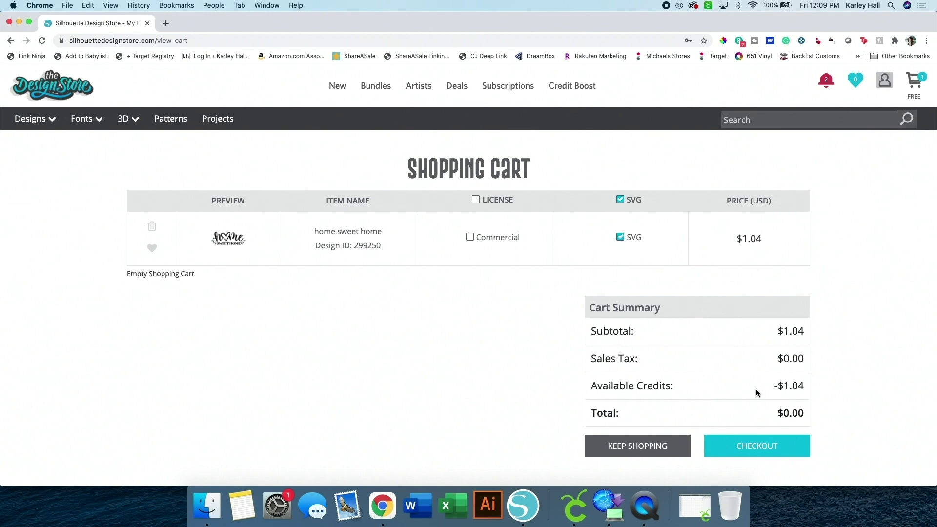
Check out using the saved account password, then download and open the order's zip file
{"action": "left_click", "coordinate": [738, 444]}
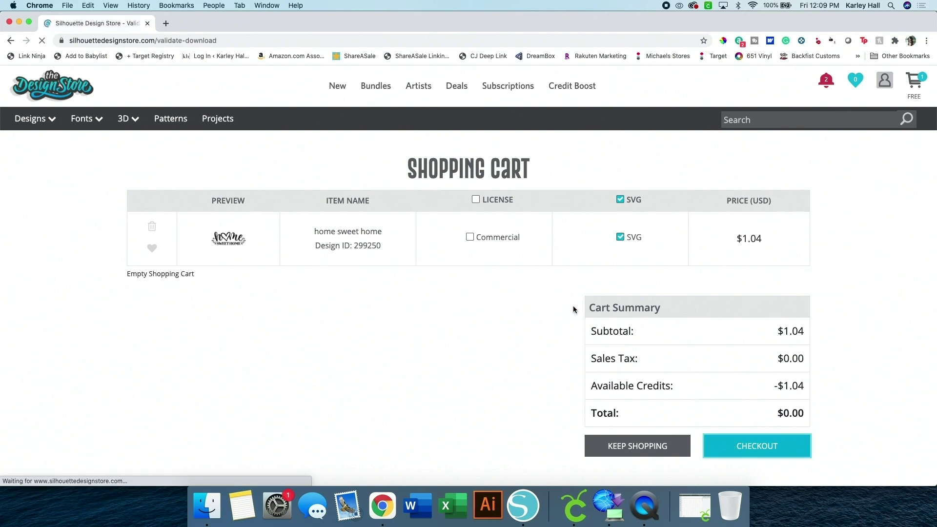
{"action": "left_click", "coordinate": [268, 332]}
{"action": "left_click", "coordinate": [266, 355]}
{"action": "left_click", "coordinate": [298, 332]}
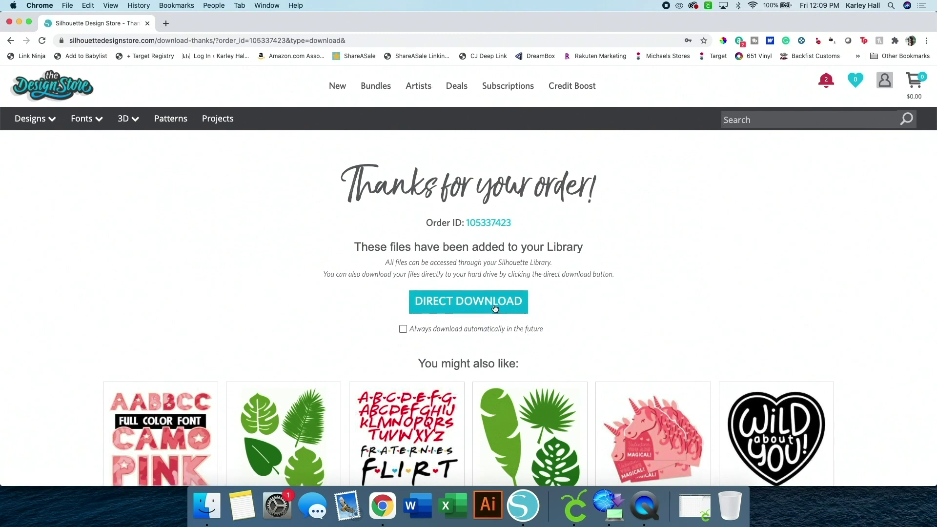
{"action": "left_click", "coordinate": [494, 308]}
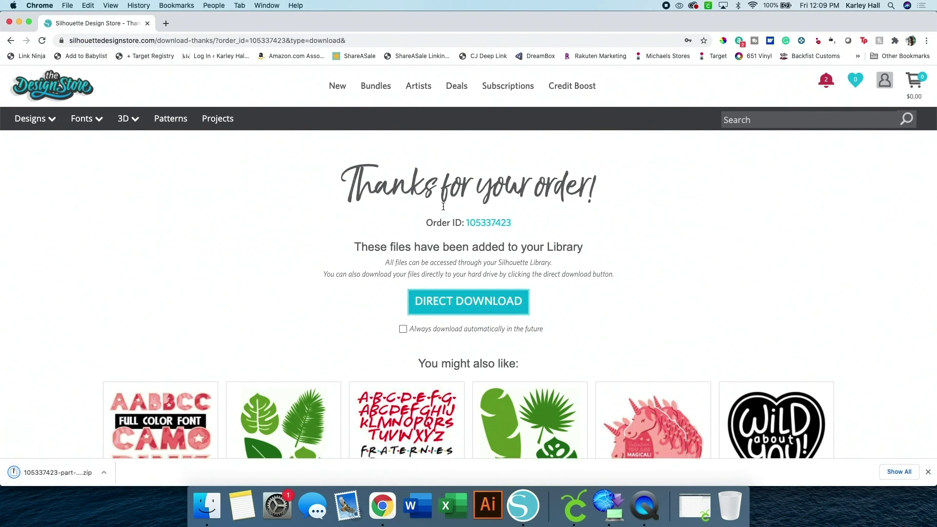
{"action": "left_click", "coordinate": [49, 474]}
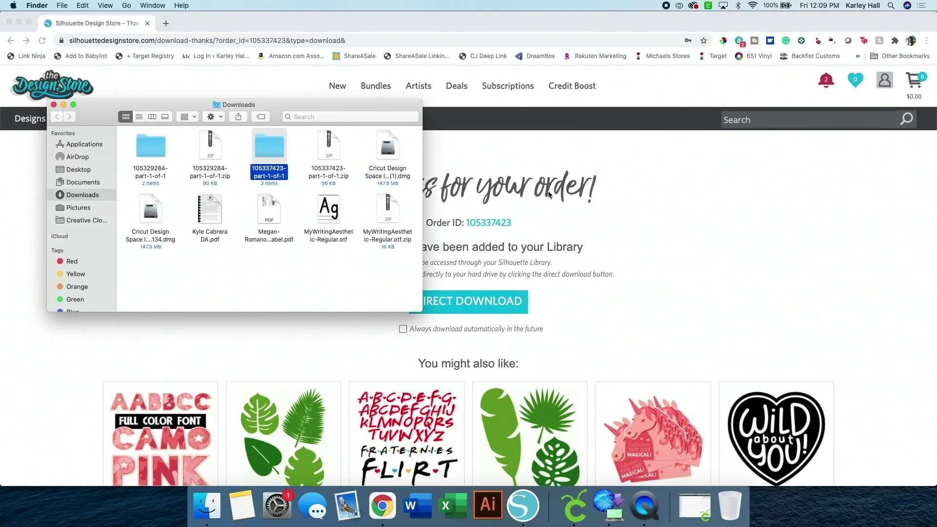
Drag the home sweet home SVG out of the unzipped order folder, then return to Silhouette Studio
{"action": "double_click", "coordinate": [268, 148]}
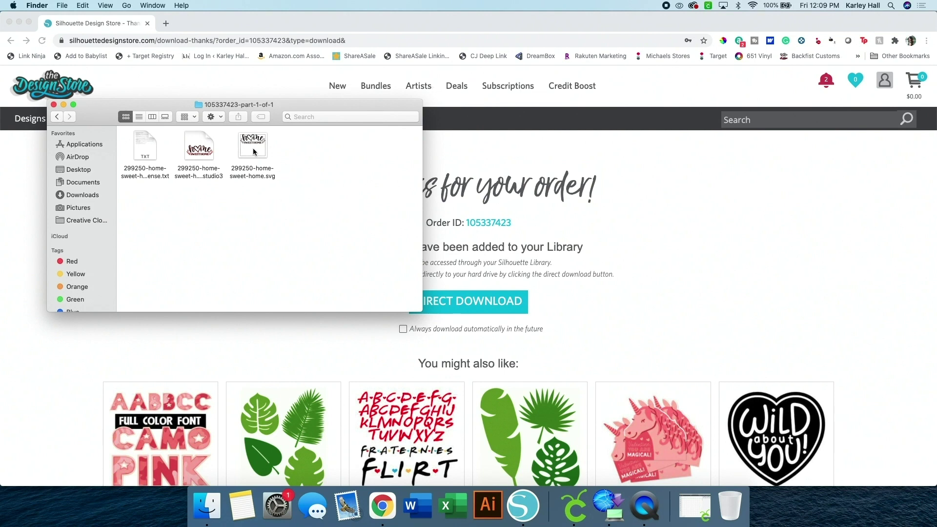
{"action": "left_click_drag", "start_coordinate": [253, 147], "coordinate": [30, 508]}
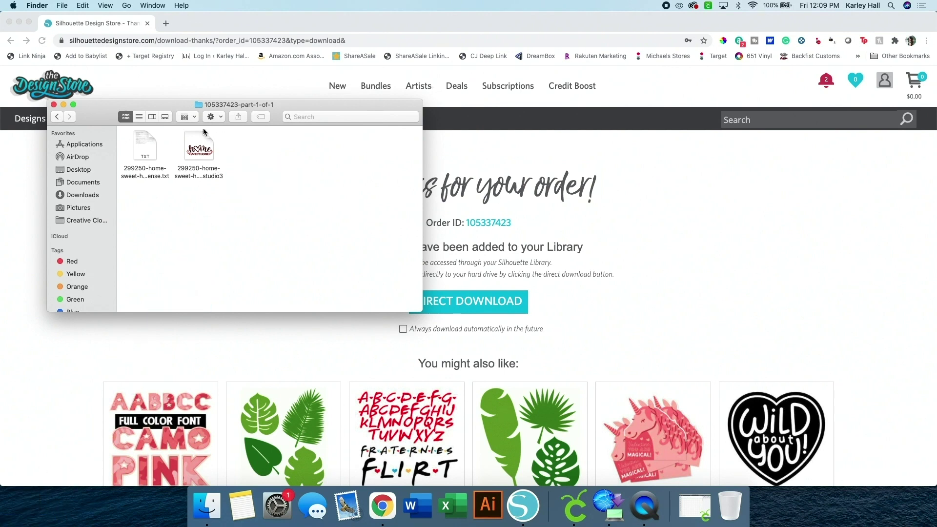
{"action": "left_click", "coordinate": [53, 104]}
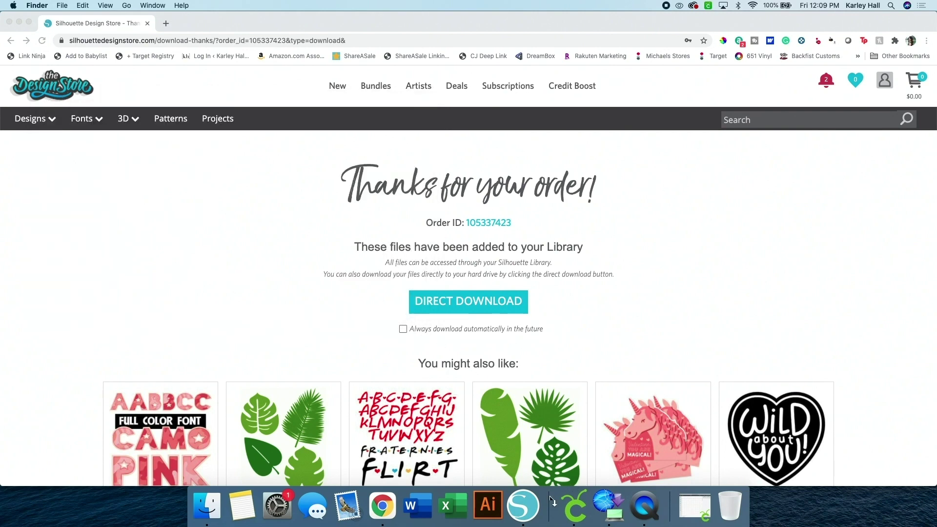
{"action": "left_click", "coordinate": [521, 519]}
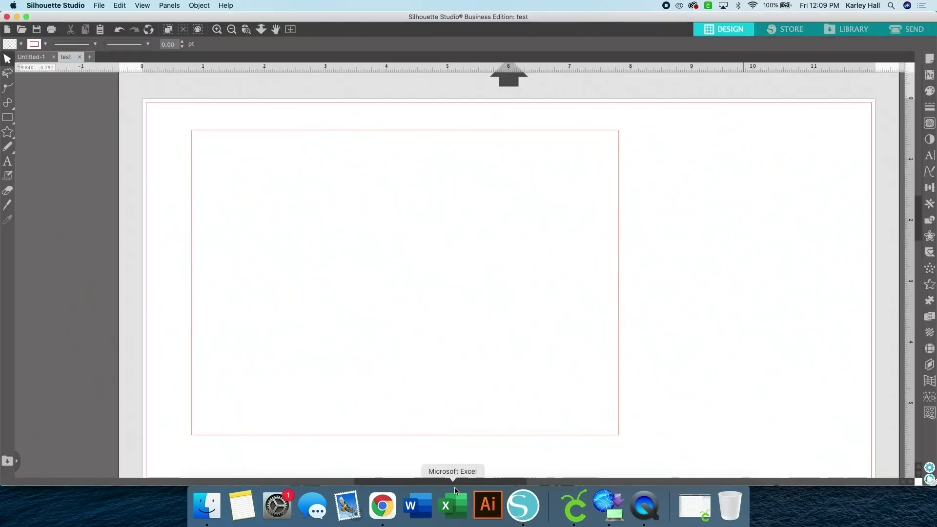
Drag 299250-home-sweet-home.svg from the Desktop onto the Silhouette page to import it
{"action": "left_click", "coordinate": [226, 498]}
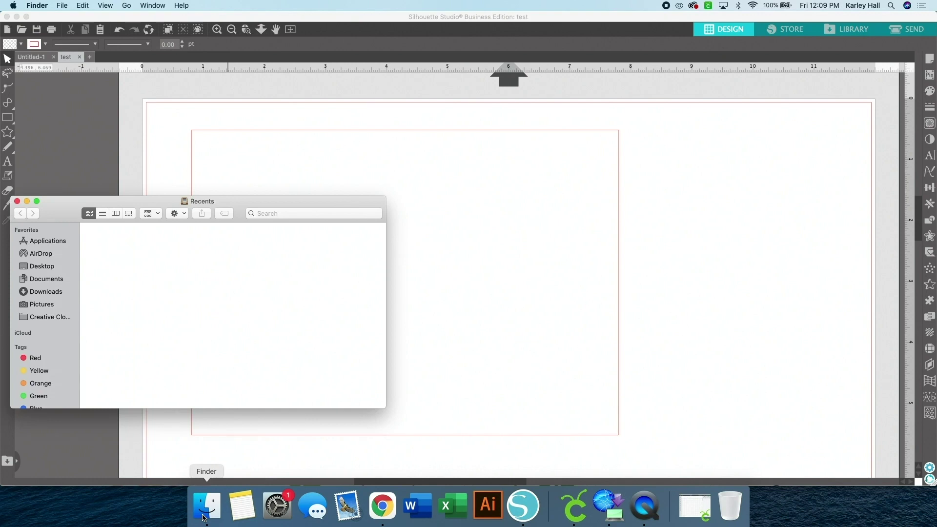
{"action": "left_click", "coordinate": [42, 267]}
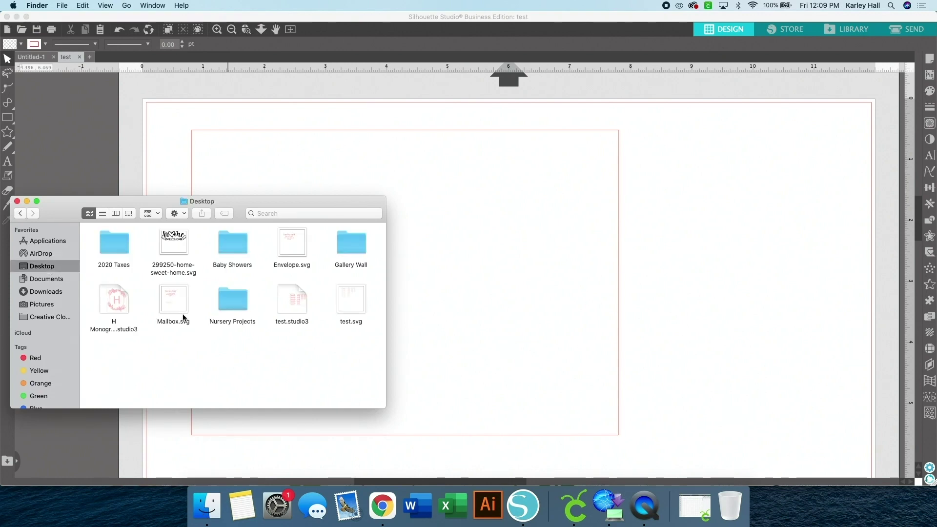
{"action": "left_click_drag", "start_coordinate": [173, 241], "coordinate": [474, 197]}
{"action": "left_click", "coordinate": [17, 201]}
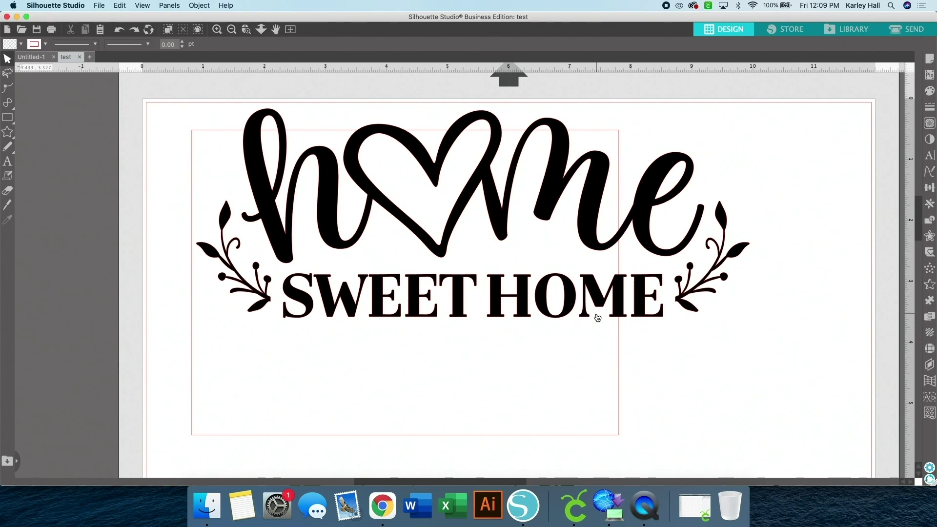
Group the home script, leaf branches and SWEET HOME; scale to 6.337 × 2.397 in inside the card
{"action": "left_click", "coordinate": [251, 210]}
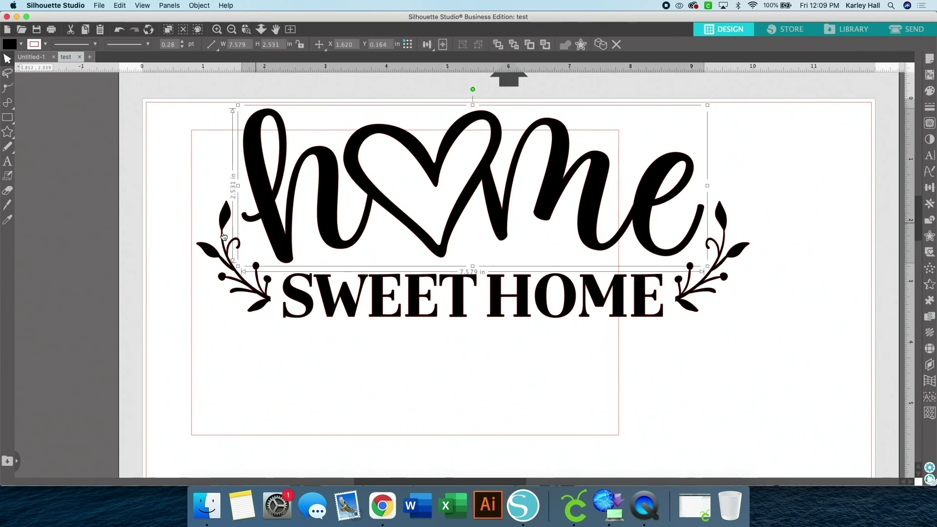
{"action": "left_click", "coordinate": [203, 246], "text": "shift"}
{"action": "left_click", "coordinate": [309, 299], "text": "shift"}
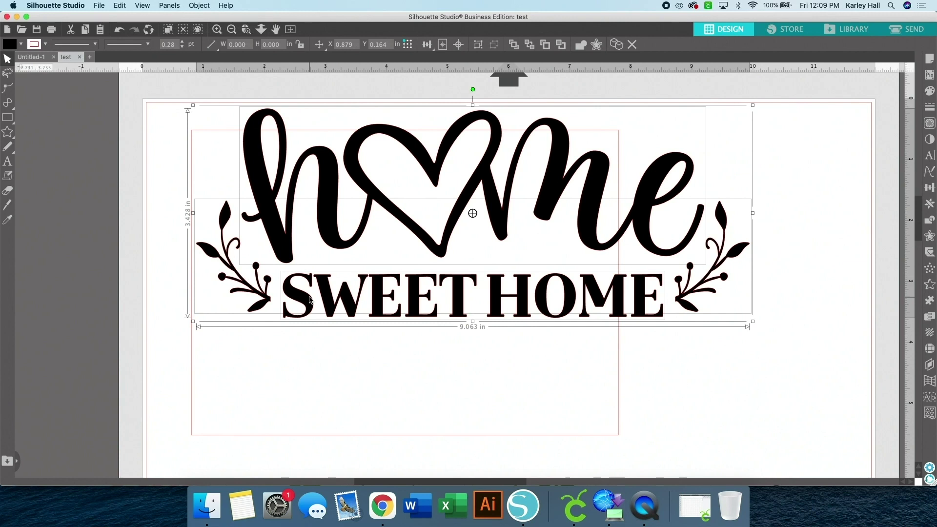
{"action": "left_click", "coordinate": [699, 284], "text": "shift"}
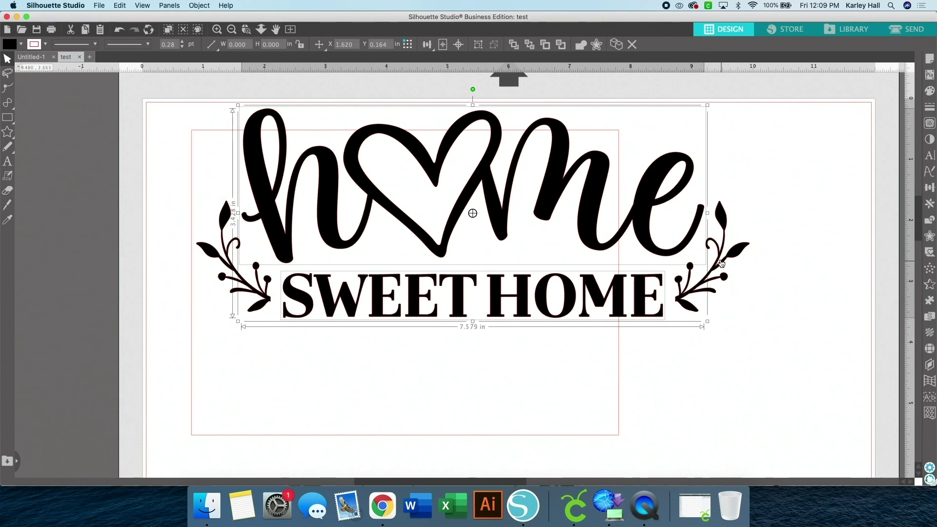
{"action": "left_click", "coordinate": [722, 263], "text": "shift"}
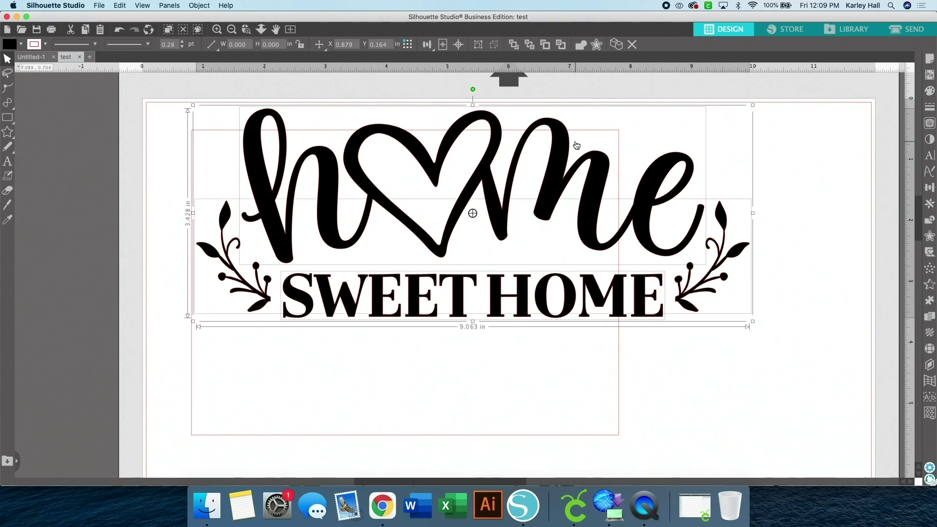
{"action": "right_click", "coordinate": [674, 214]}
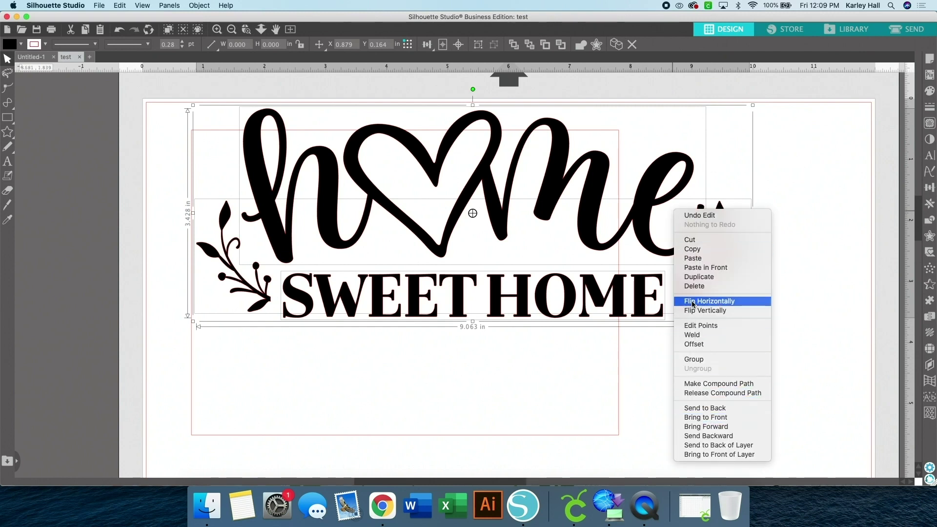
{"action": "left_click", "coordinate": [695, 359]}
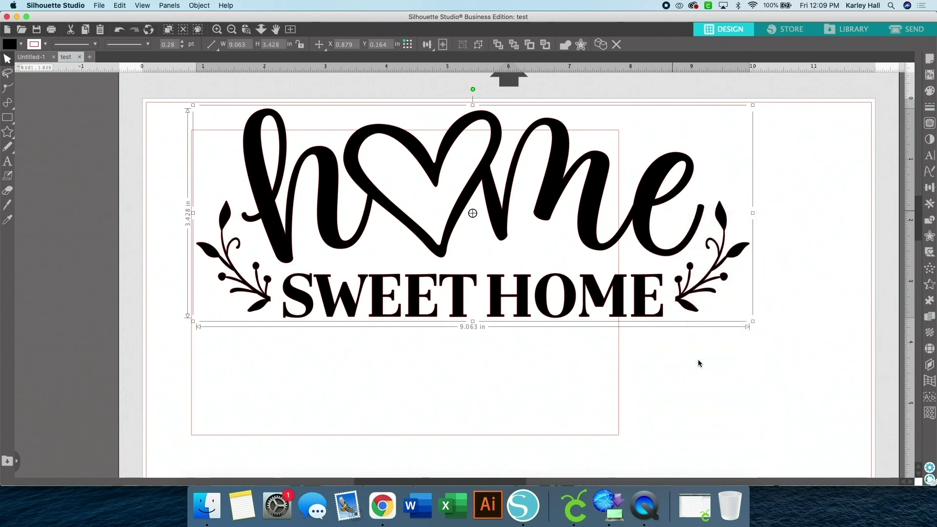
{"action": "left_click_drag", "start_coordinate": [753, 105], "coordinate": [594, 193]}
{"action": "left_click_drag", "start_coordinate": [515, 242], "coordinate": [531, 267]}
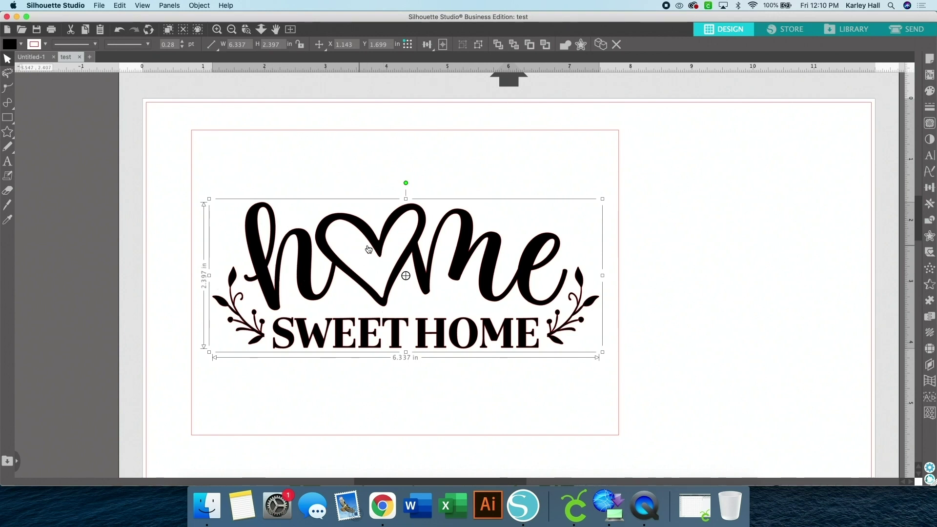
Set the design's fill to none so only outlines remain, and show the Line Effects panel
{"action": "left_click", "coordinate": [21, 44]}
{"action": "left_click", "coordinate": [10, 60]}
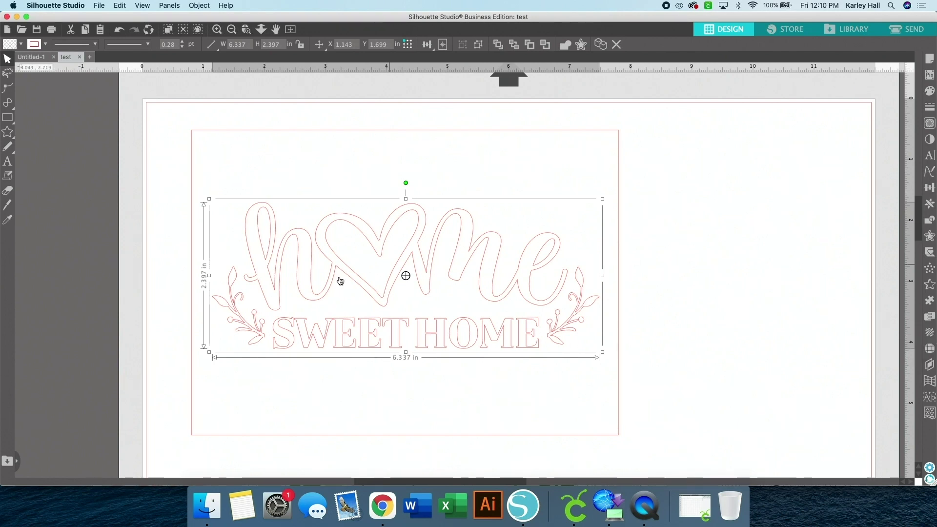
{"action": "left_click", "coordinate": [170, 5]}
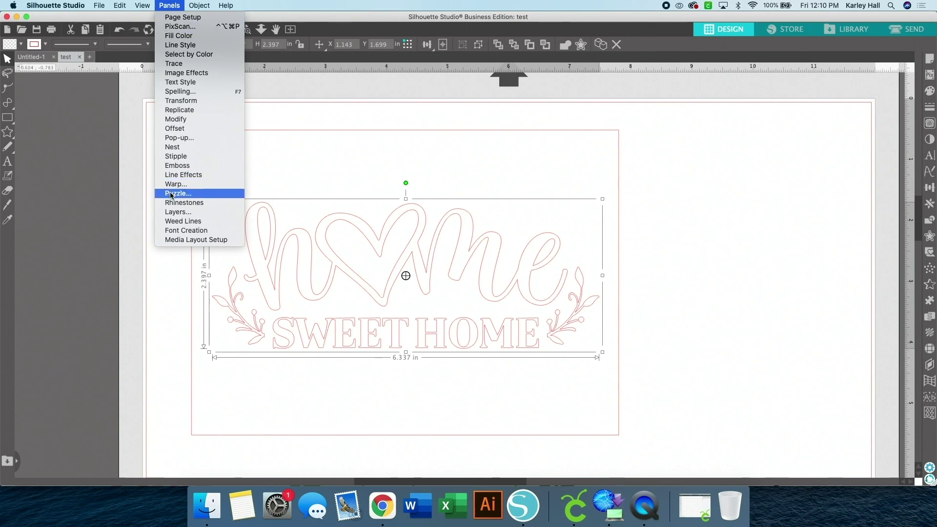
{"action": "left_click", "coordinate": [178, 177]}
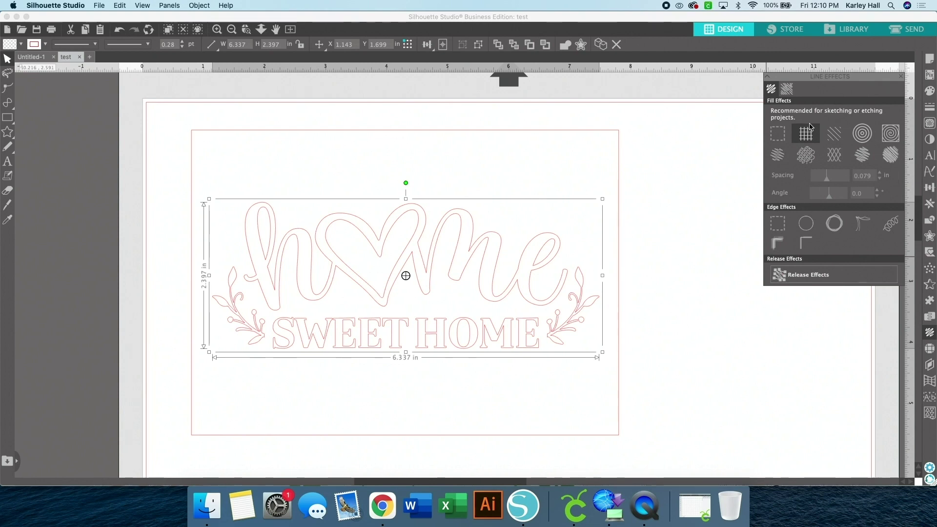
Preview grid, spiral, zigzag, crosshatch and scribble fills, then settle on 0.079 in horizontal hatch lines
{"action": "left_click", "coordinate": [806, 132]}
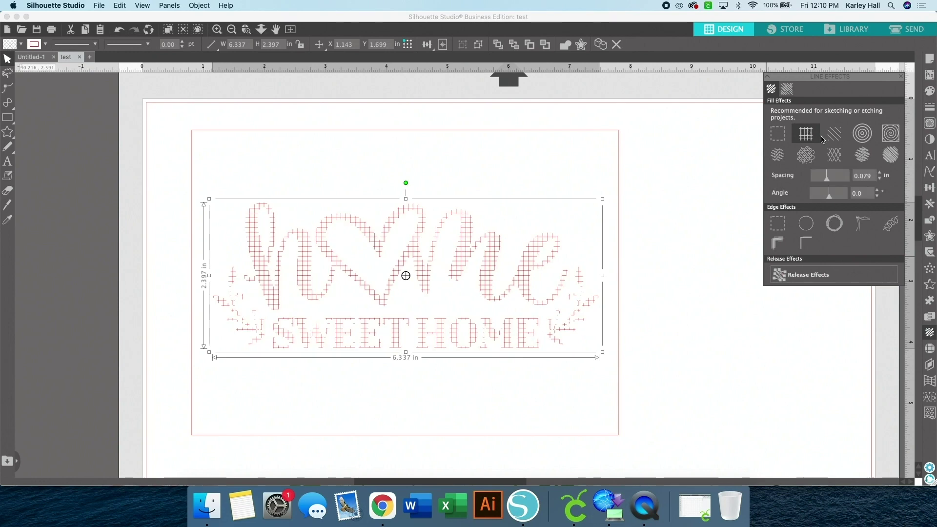
{"action": "left_click", "coordinate": [837, 139]}
{"action": "left_click", "coordinate": [882, 142]}
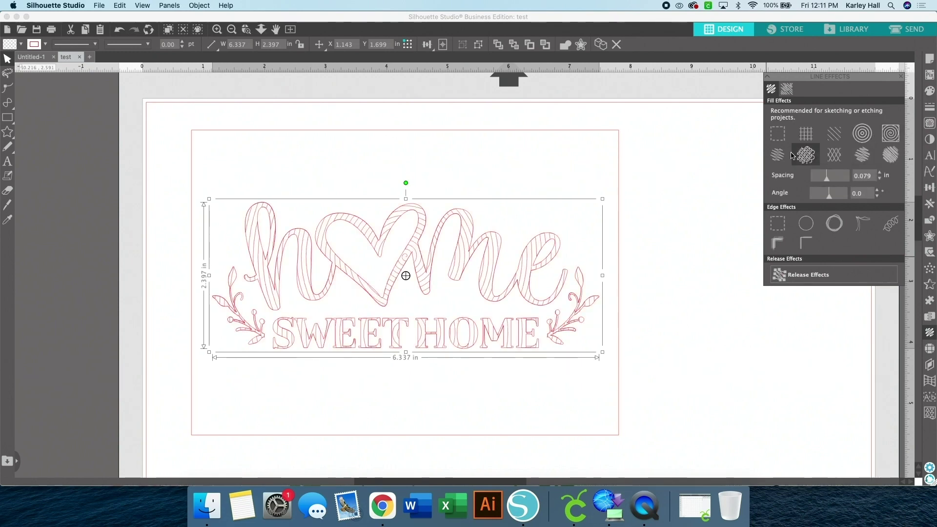
{"action": "left_click", "coordinate": [805, 156]}
{"action": "left_click", "coordinate": [834, 156]}
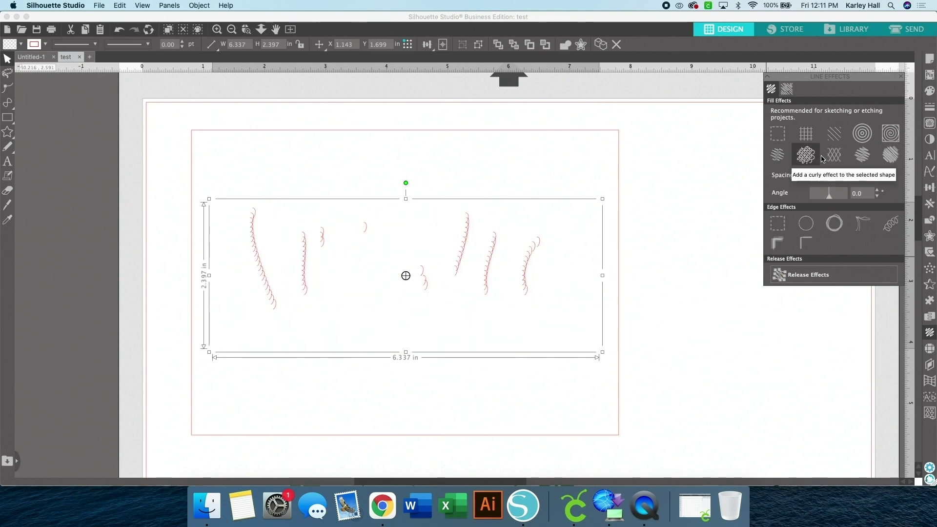
{"action": "left_click", "coordinate": [889, 159]}
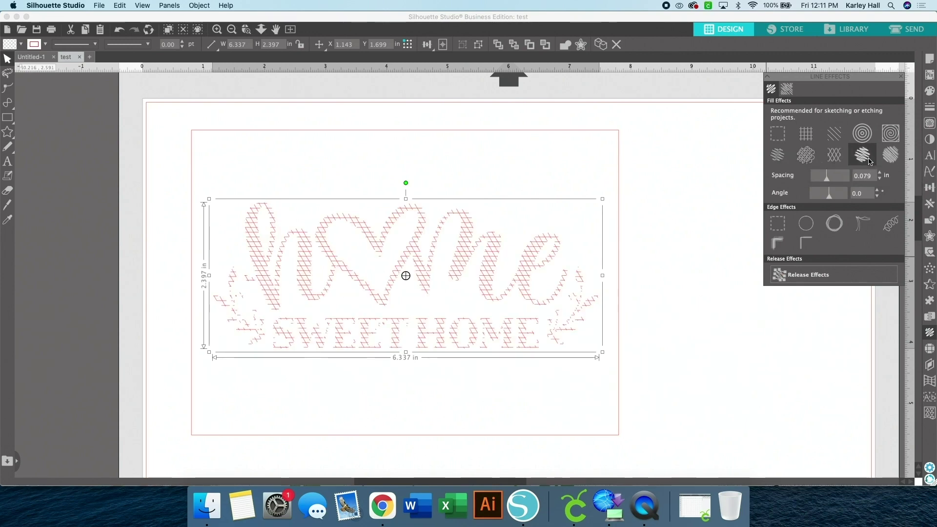
{"action": "left_click", "coordinate": [893, 155]}
{"action": "left_click", "coordinate": [834, 140]}
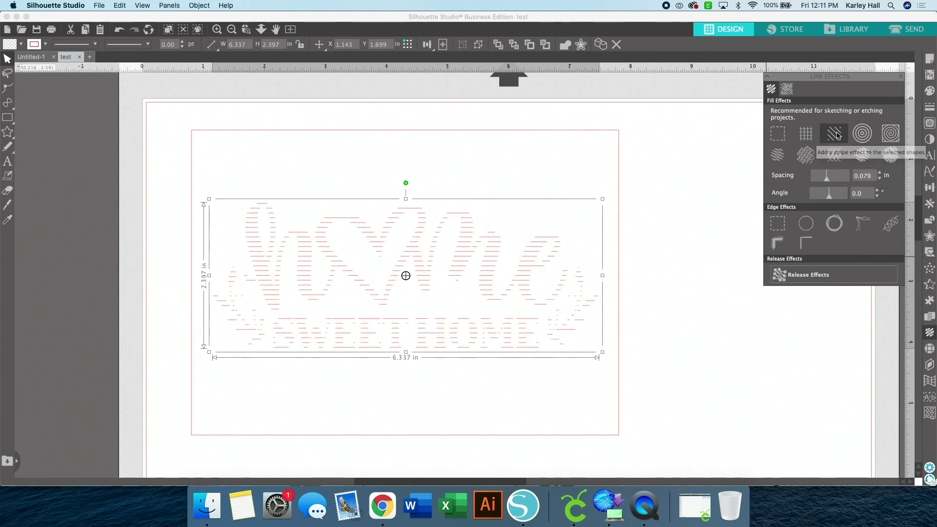
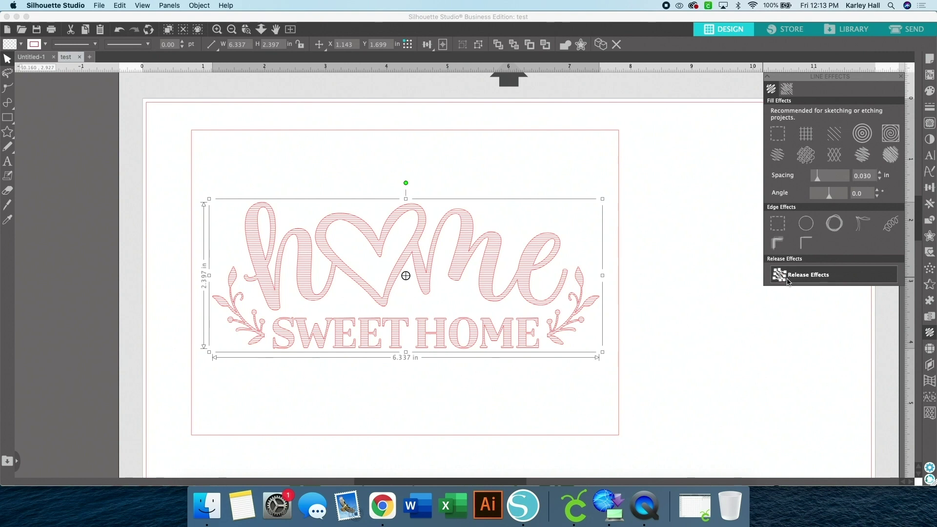
Release the 0.079 in hatch effect into permanent lines and make the design one compound path
{"action": "left_click", "coordinate": [787, 281]}
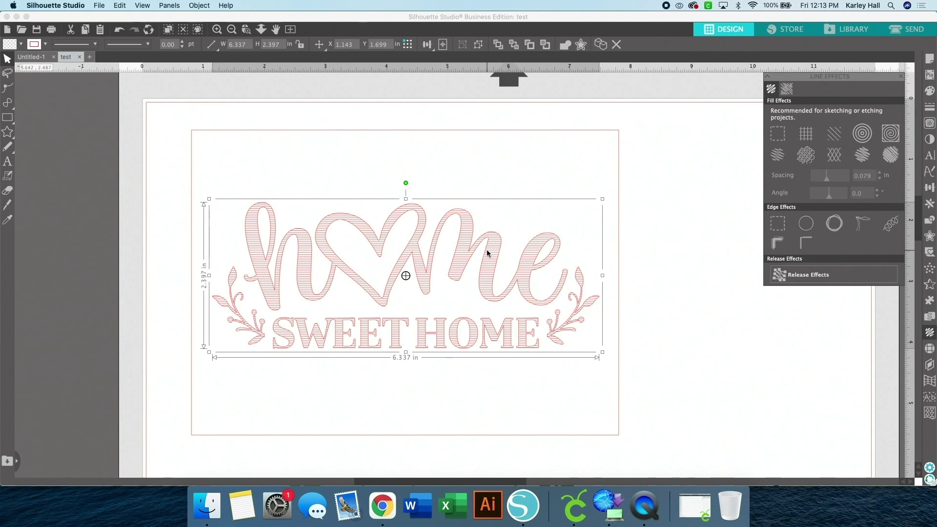
{"action": "right_click", "coordinate": [487, 253]}
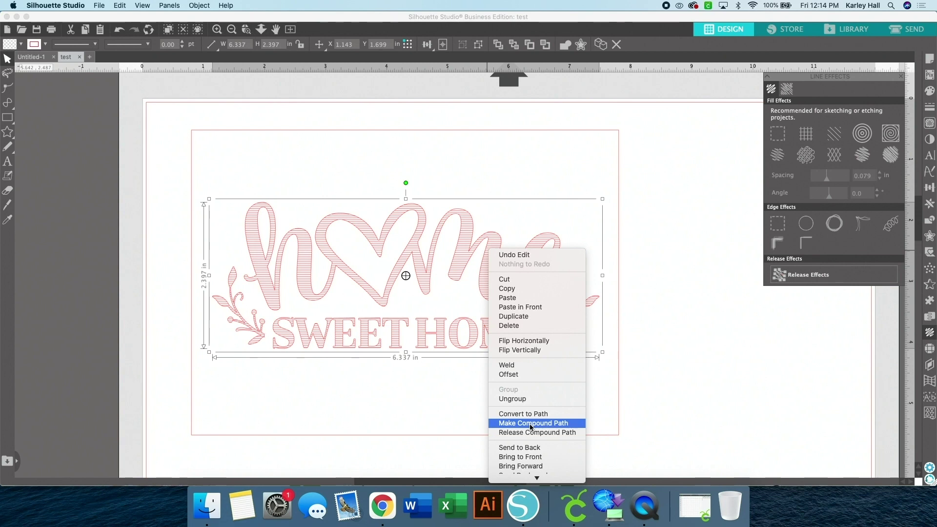
{"action": "left_click", "coordinate": [530, 427]}
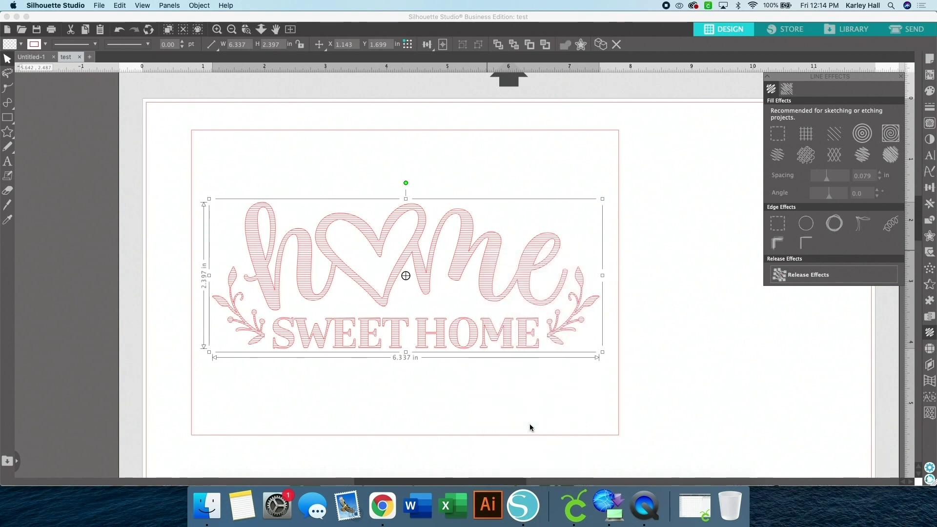
{"action": "left_click", "coordinate": [537, 410]}
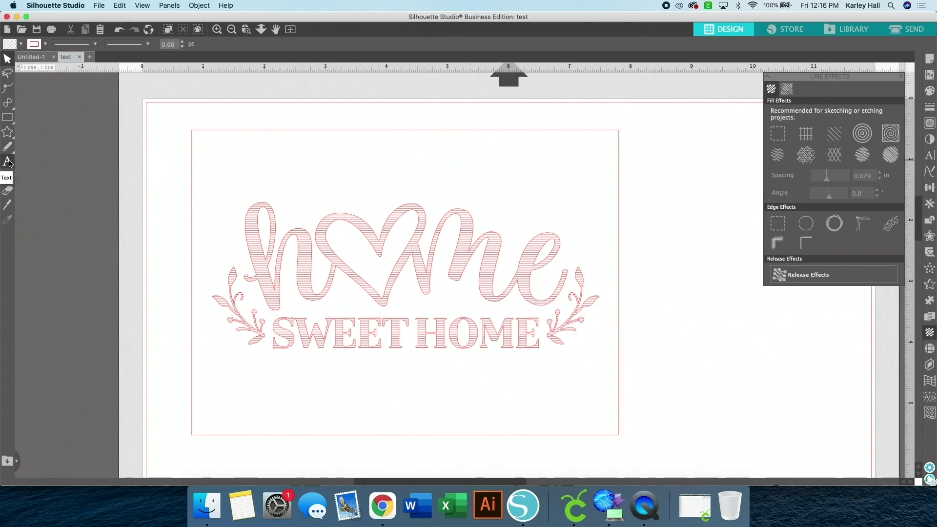
Add the text EST. MARCH 2015 in a new text box below the design
{"action": "left_click", "coordinate": [9, 168]}
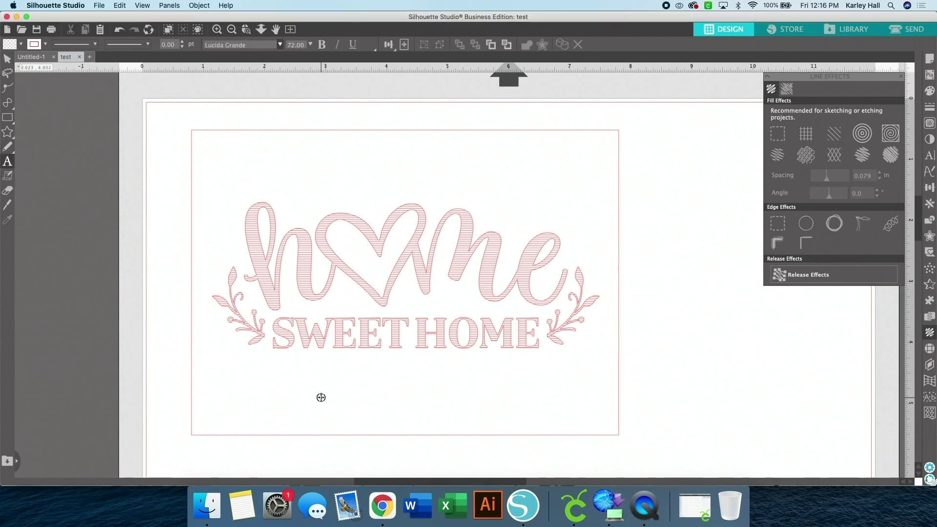
{"action": "left_click", "coordinate": [321, 397]}
{"action": "type", "text": "EST. M"}
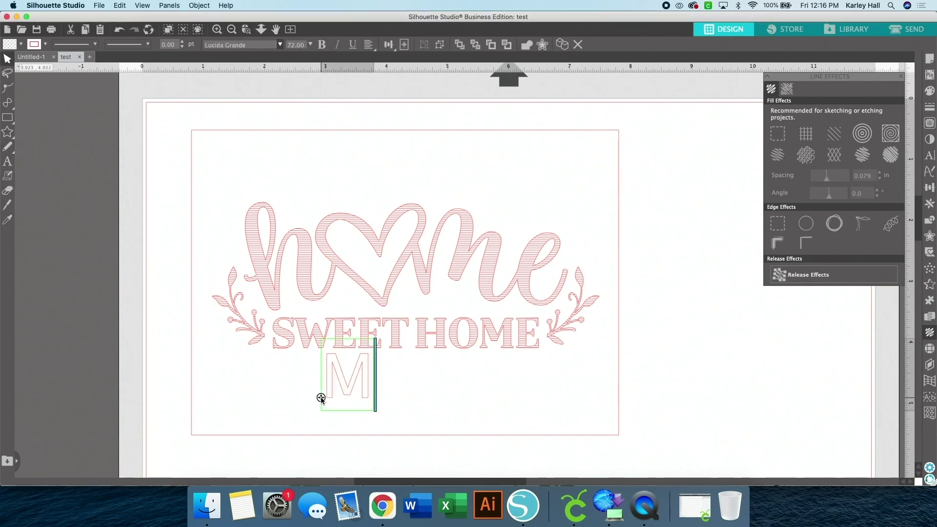
{"action": "type", "text": "ARCH"}
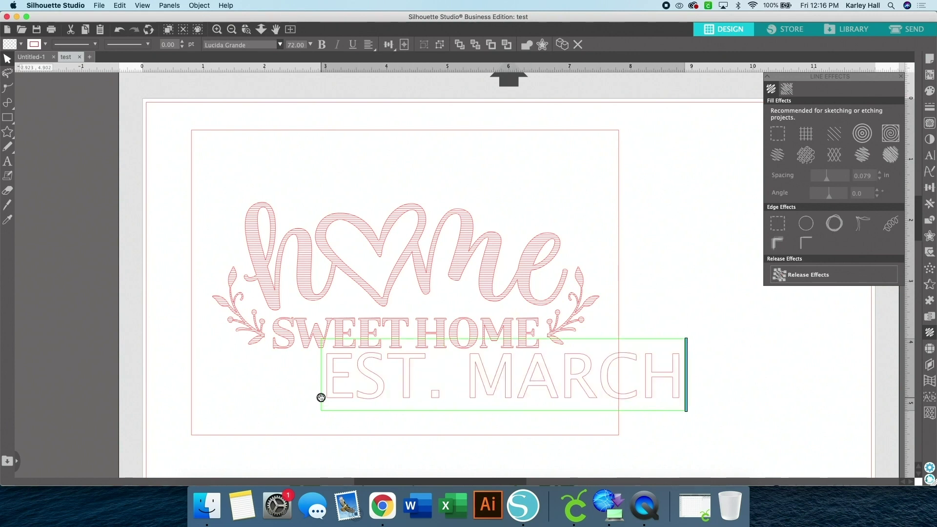
{"action": "type", "text": " 2015"}
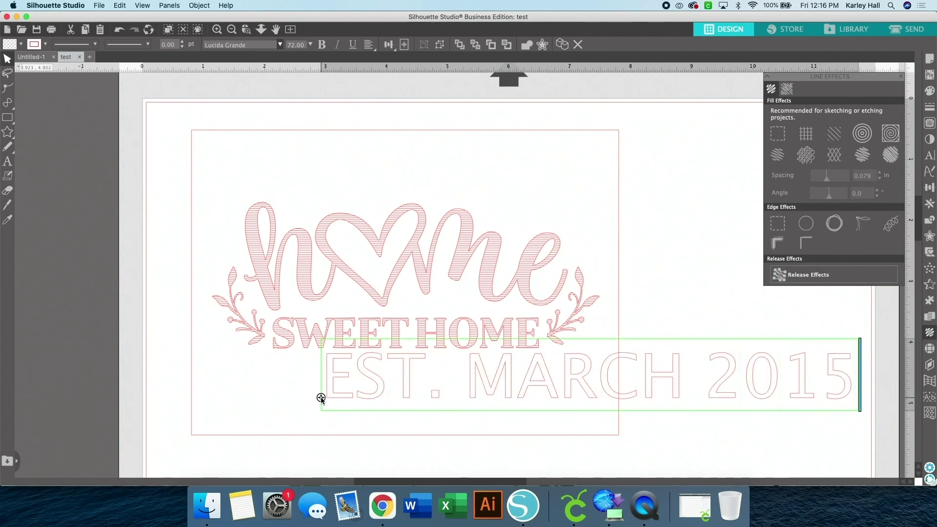
{"action": "left_click", "coordinate": [272, 383]}
Shrink the date text to about 2.801 × 0.340 in and set its font to Luna
{"action": "left_click", "coordinate": [670, 356]}
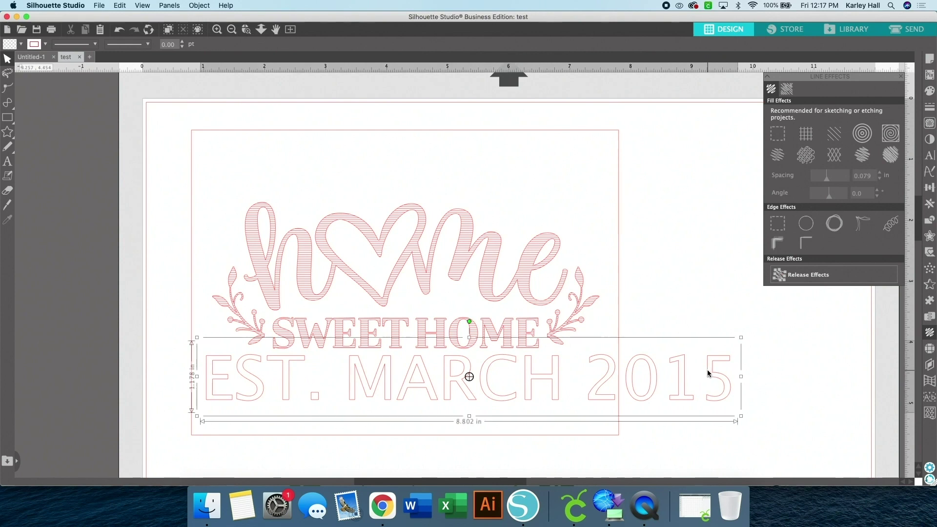
{"action": "left_click_drag", "start_coordinate": [743, 335], "coordinate": [477, 388]}
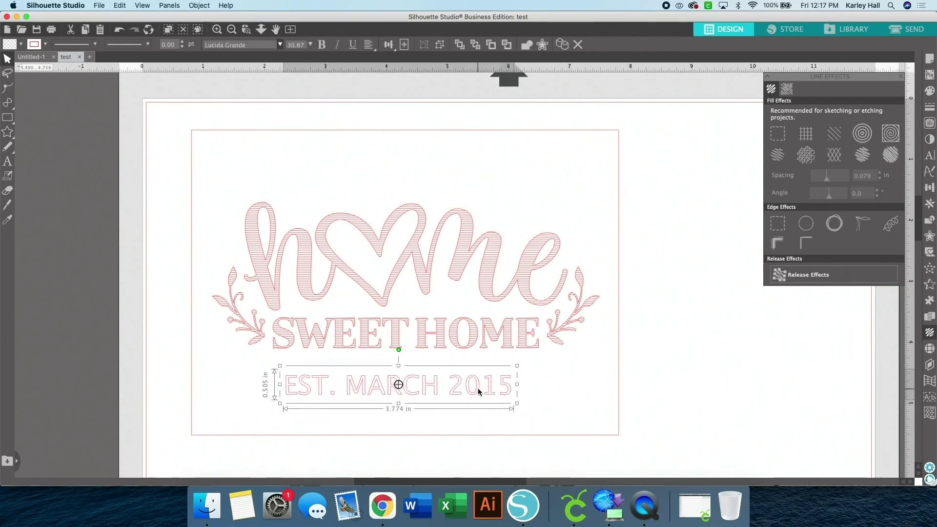
{"action": "left_click_drag", "start_coordinate": [523, 369], "coordinate": [446, 390]}
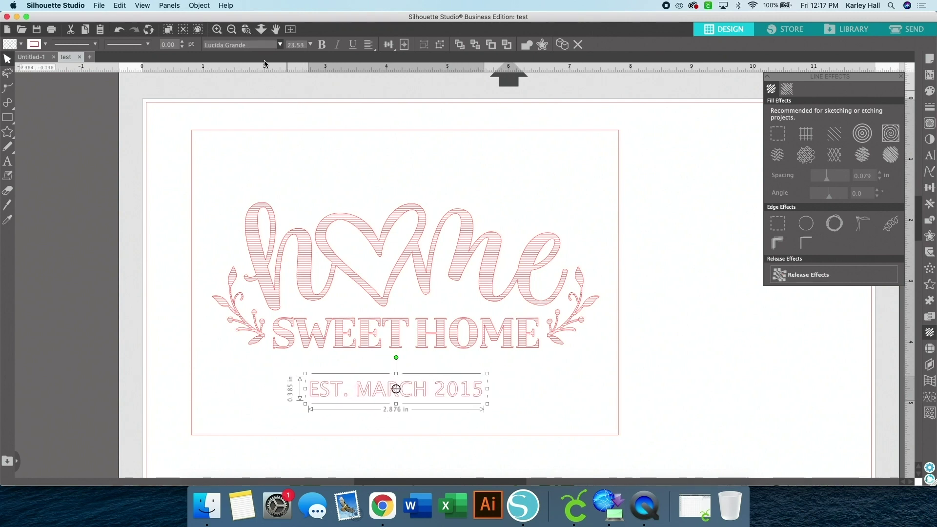
{"action": "left_click", "coordinate": [279, 45]}
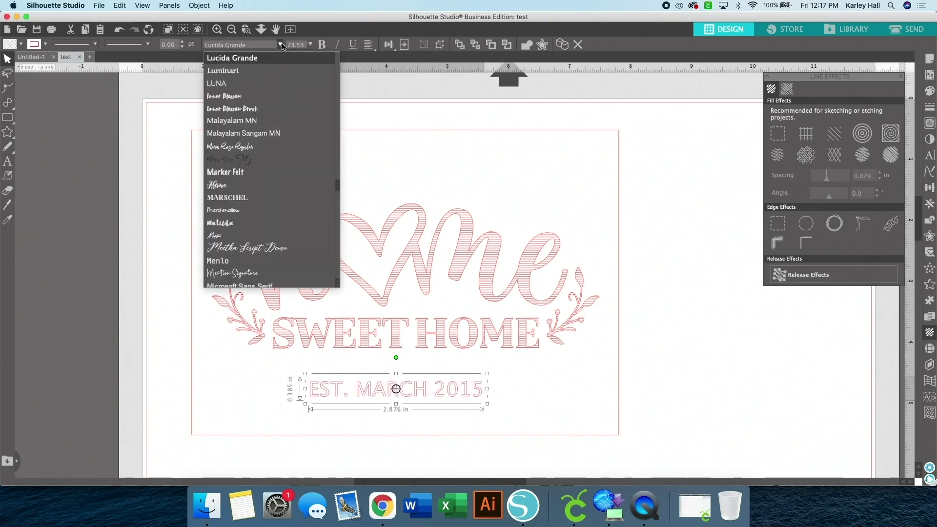
{"action": "left_click", "coordinate": [271, 84]}
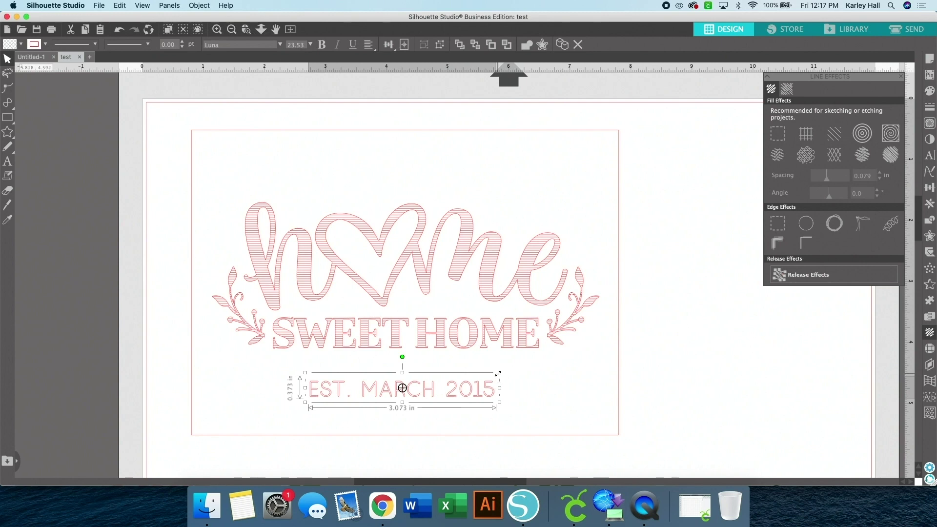
{"action": "left_click_drag", "start_coordinate": [499, 373], "coordinate": [493, 366]}
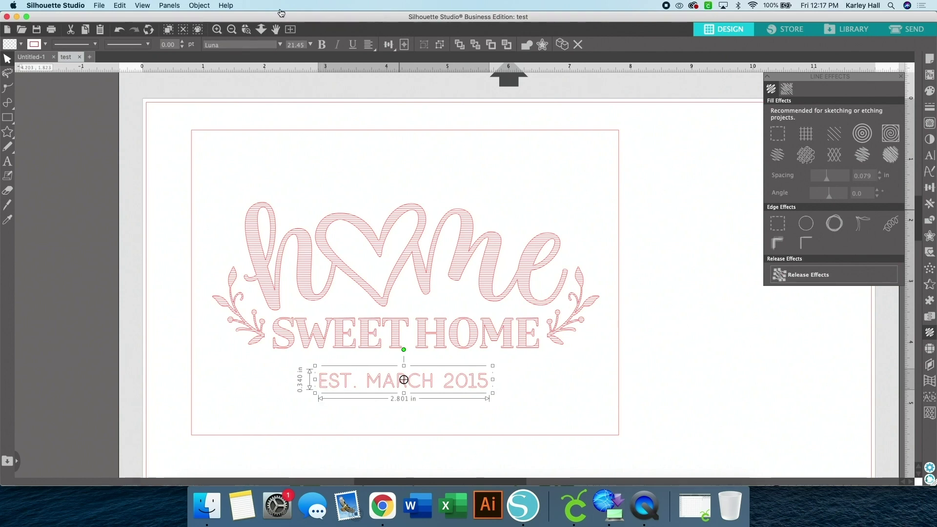
{"action": "left_click", "coordinate": [217, 29]}
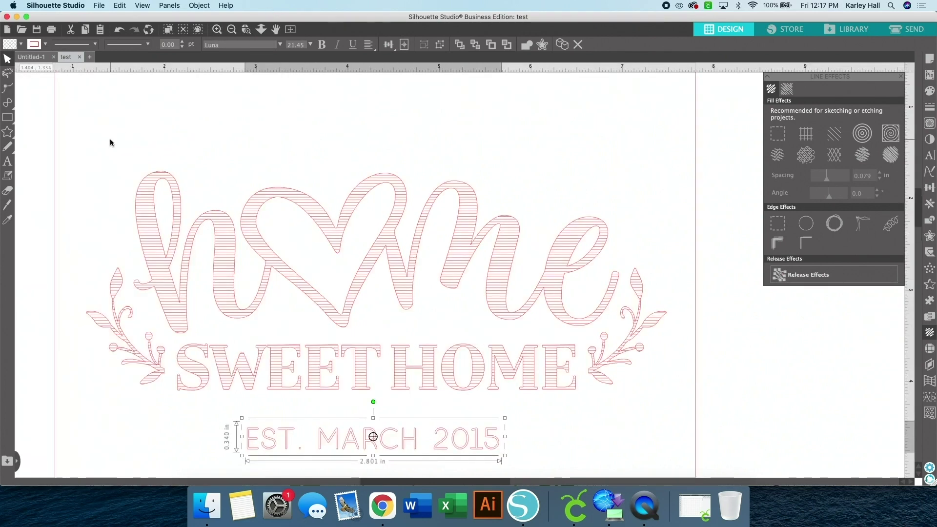
Draw a thin horizontal rectangle bar to the left of the EST. MARCH 2015 text
{"action": "scroll", "coordinate": [45, 144], "scroll_direction": "down", "scroll_amount": 2}
{"action": "left_click", "coordinate": [8, 118]}
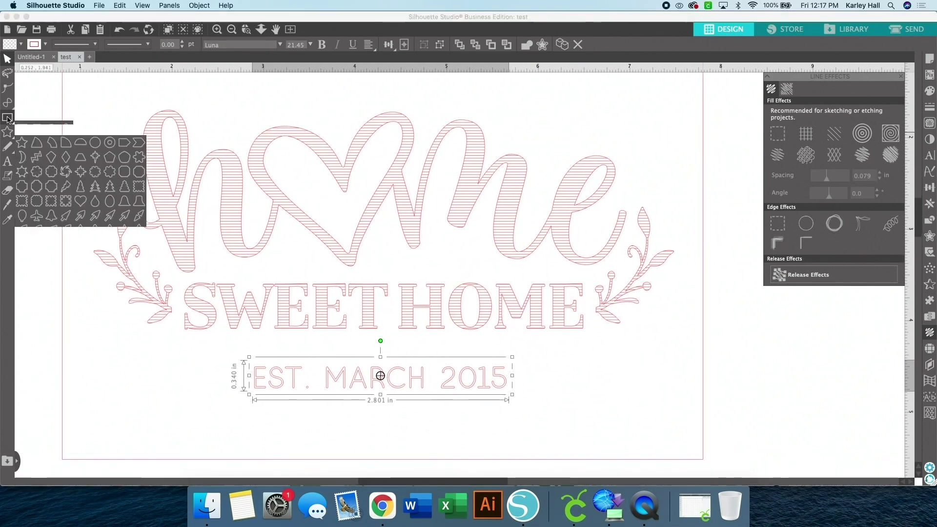
{"action": "left_click", "coordinate": [22, 118]}
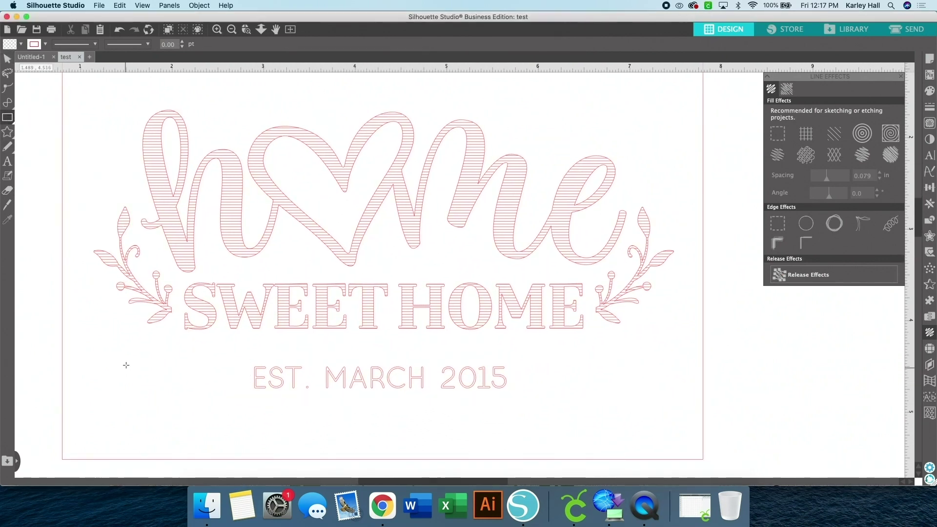
{"action": "left_click_drag", "start_coordinate": [94, 375], "coordinate": [244, 376]}
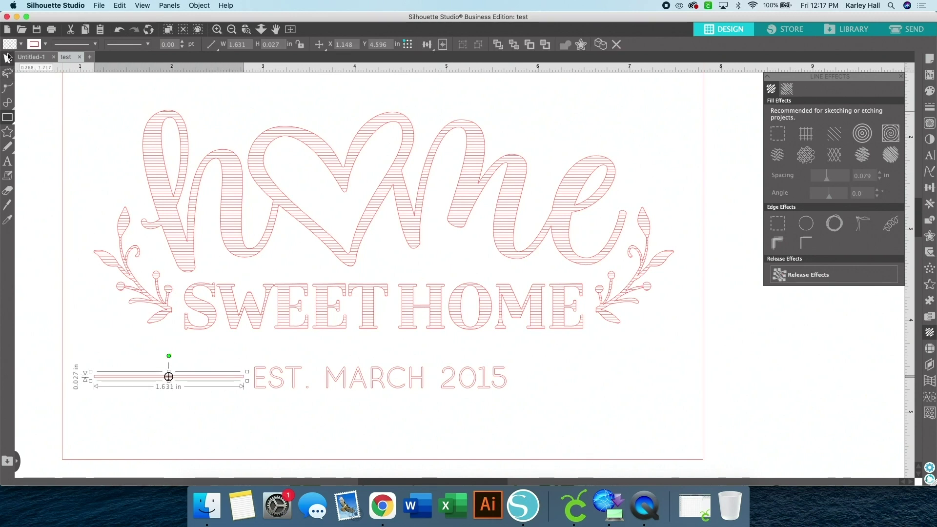
Duplicate the bar to the right of 2015 and select both bars with the date text
{"action": "left_click", "coordinate": [7, 58]}
{"action": "key", "text": "super+d"}
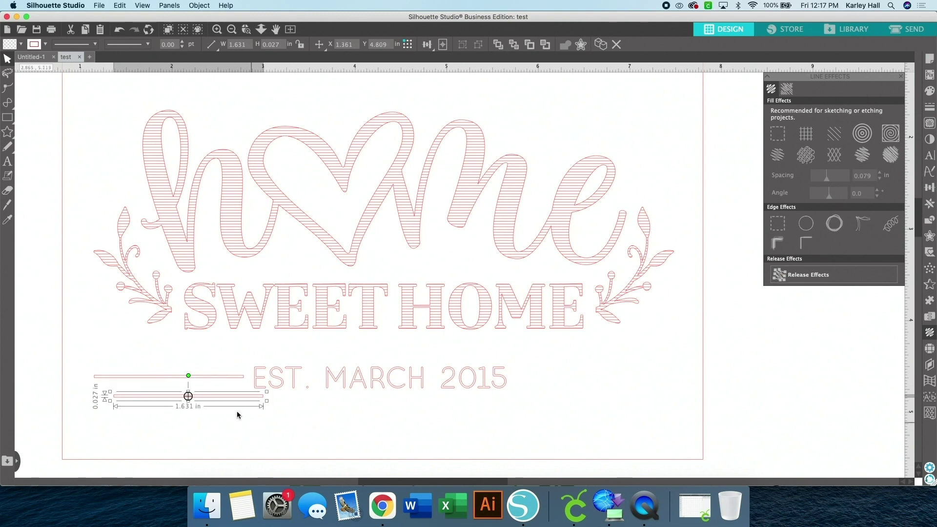
{"action": "left_click_drag", "start_coordinate": [230, 402], "coordinate": [643, 381]}
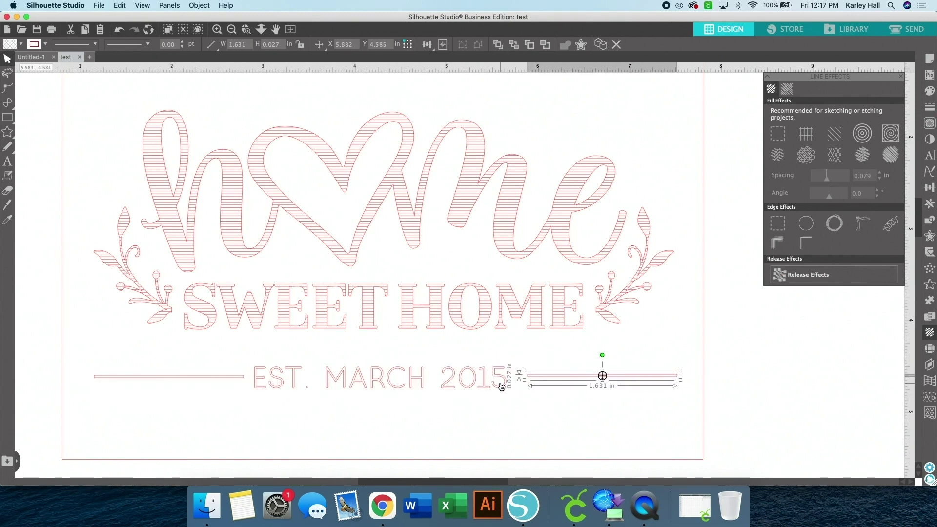
{"action": "left_click", "coordinate": [502, 383], "text": "shift"}
{"action": "left_click", "coordinate": [232, 377], "text": "shift"}
{"action": "left_click", "coordinate": [373, 48]}
{"action": "left_click", "coordinate": [388, 45]}
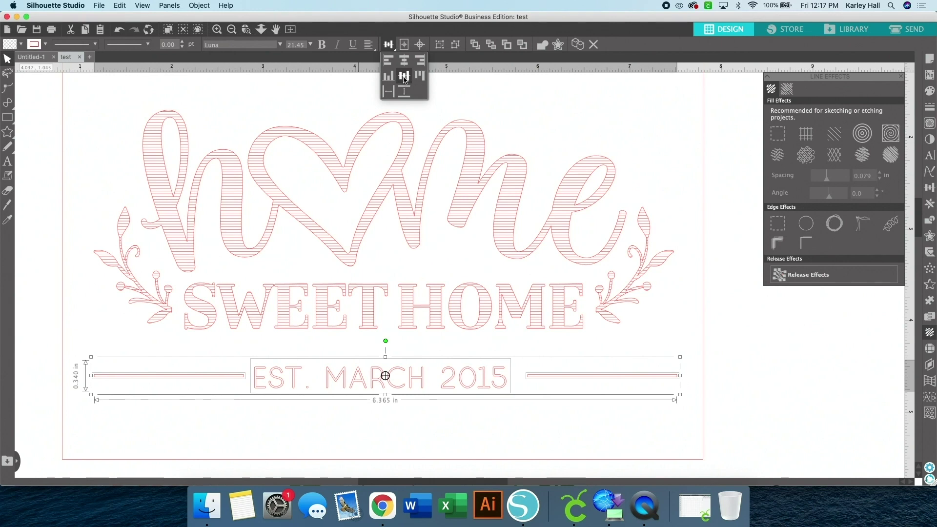
Space EST. MARCH 2015 evenly between its side lines and group the three pieces
{"action": "left_click", "coordinate": [391, 93]}
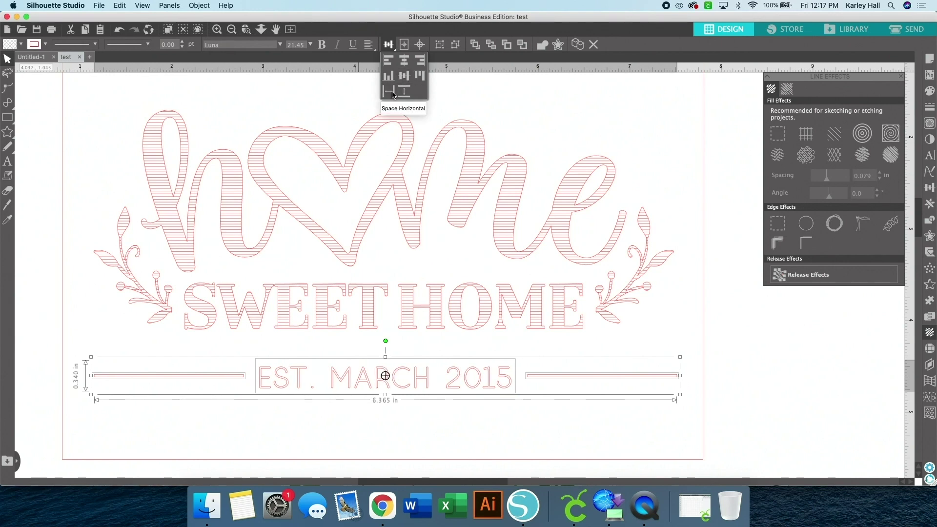
{"action": "left_click", "coordinate": [251, 383]}
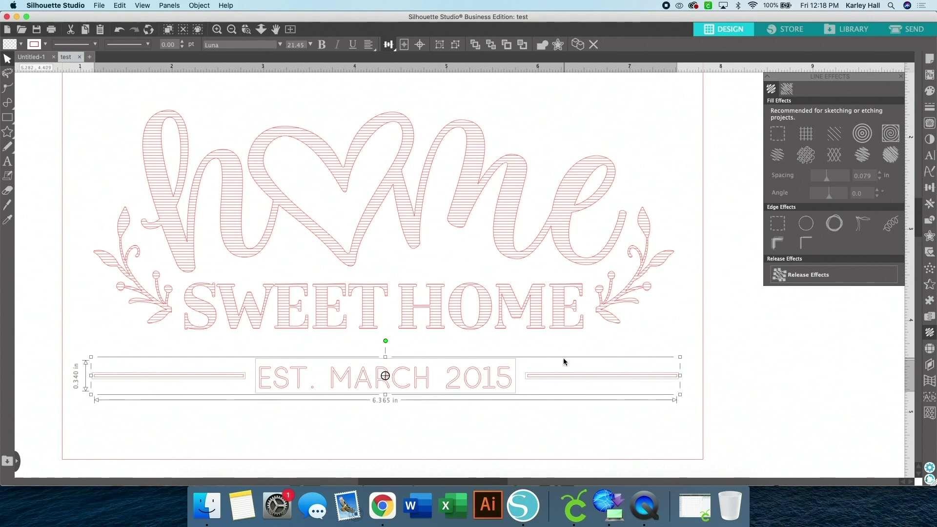
{"action": "right_click", "coordinate": [562, 381]}
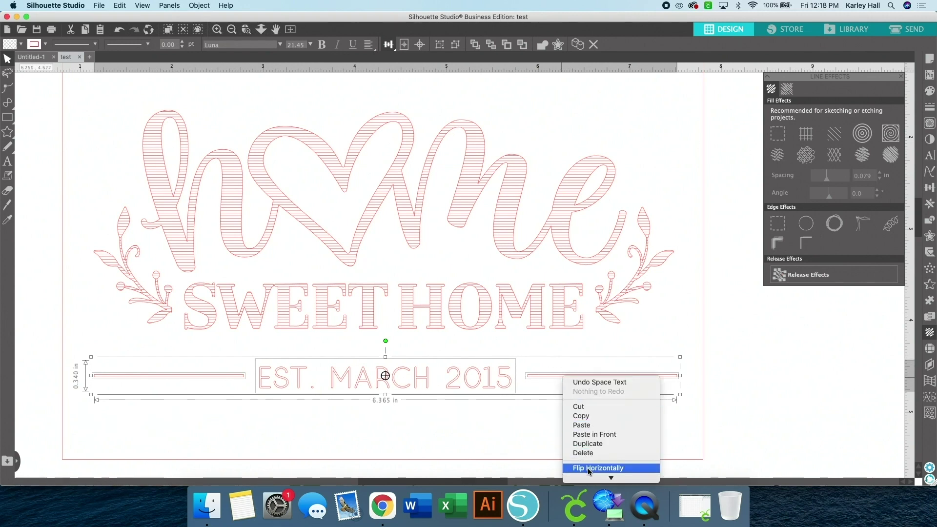
{"action": "left_click", "coordinate": [589, 424]}
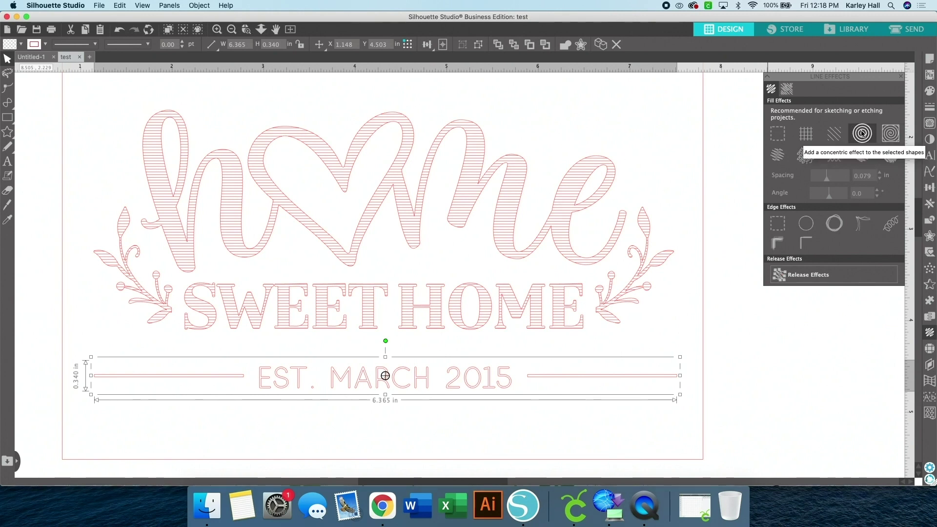
Give the date group a concentric fill and tighten its line spacing
{"action": "left_click", "coordinate": [862, 133]}
{"action": "left_click_drag", "start_coordinate": [827, 177], "coordinate": [819, 181]}
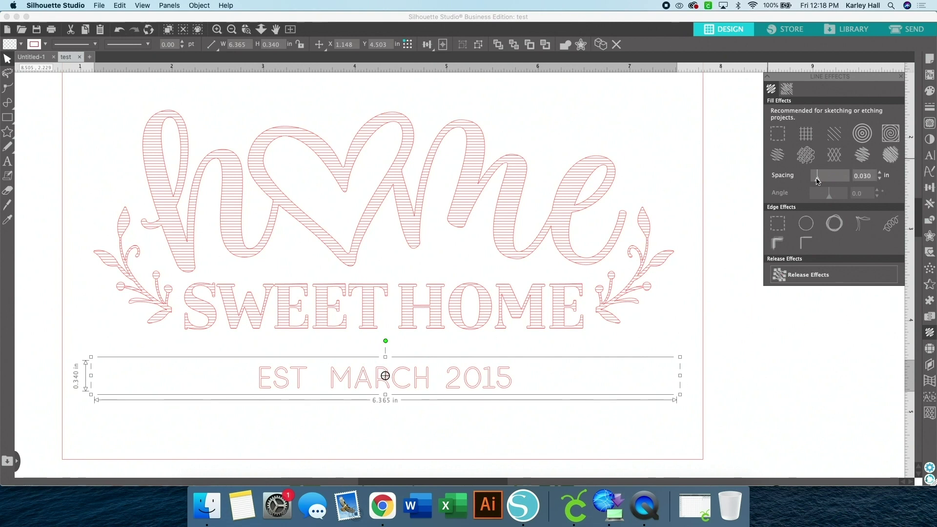
{"action": "left_click_drag", "start_coordinate": [817, 180], "coordinate": [810, 181]}
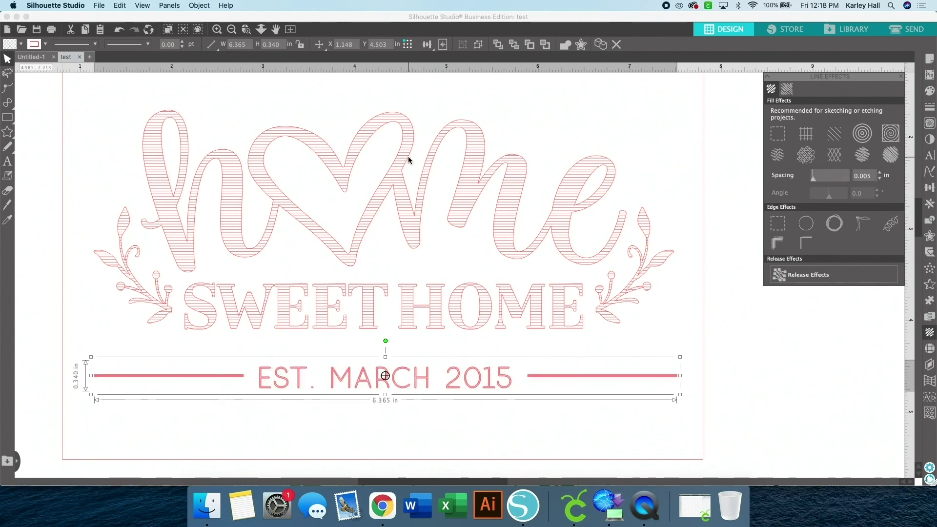
Inspect the date line up close, then release its line effects back to plain shapes
{"action": "left_click", "coordinate": [217, 30]}
{"action": "left_click", "coordinate": [217, 30]}
{"action": "scroll", "coordinate": [342, 312], "scroll_direction": "down", "scroll_amount": 3}
{"action": "scroll", "coordinate": [343, 312], "scroll_direction": "down", "scroll_amount": 6}
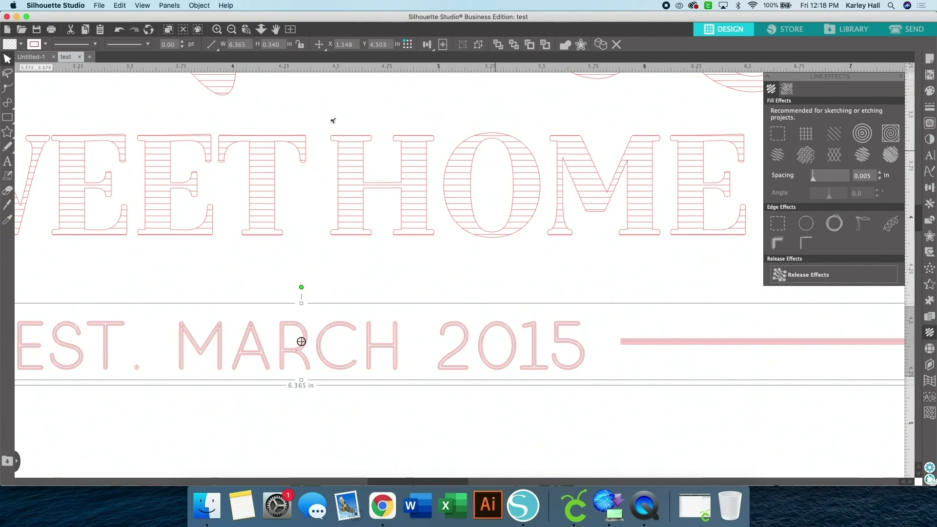
{"action": "left_click", "coordinate": [231, 31]}
{"action": "left_click", "coordinate": [231, 30]}
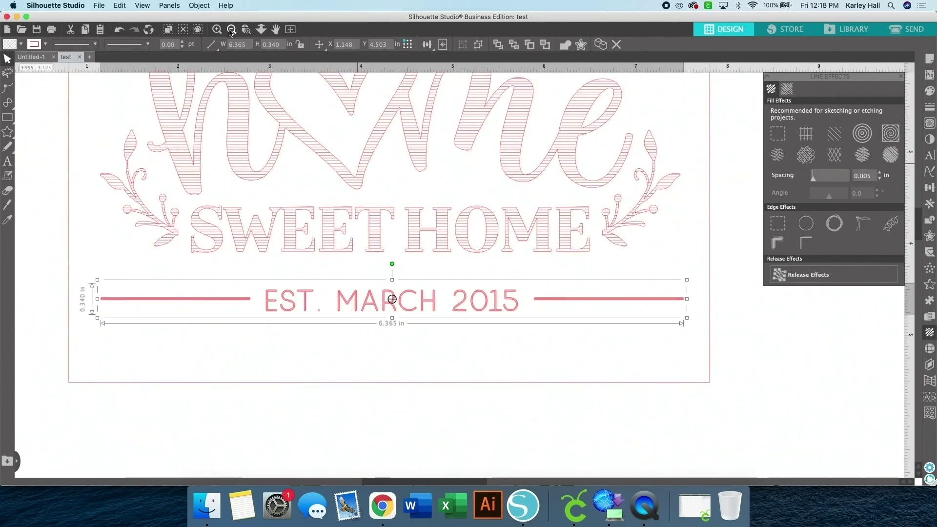
{"action": "left_click", "coordinate": [232, 30]}
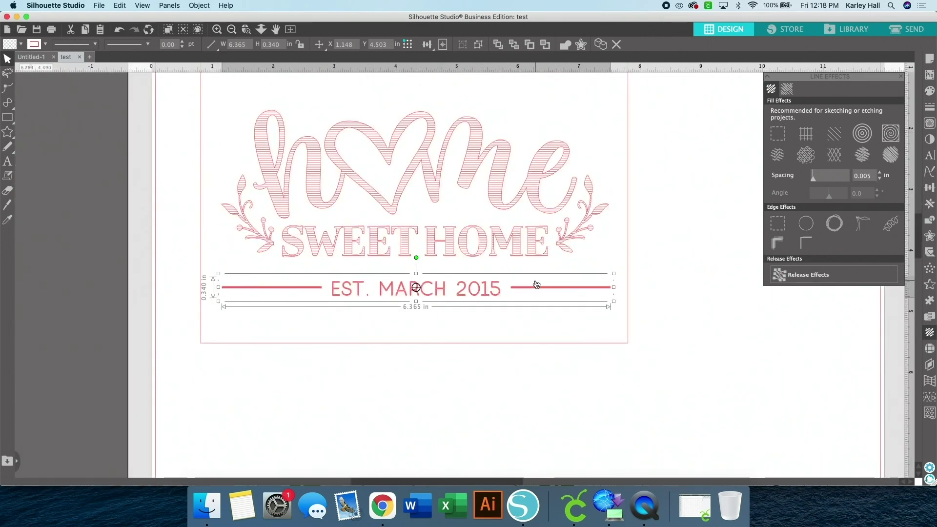
{"action": "left_click", "coordinate": [817, 276]}
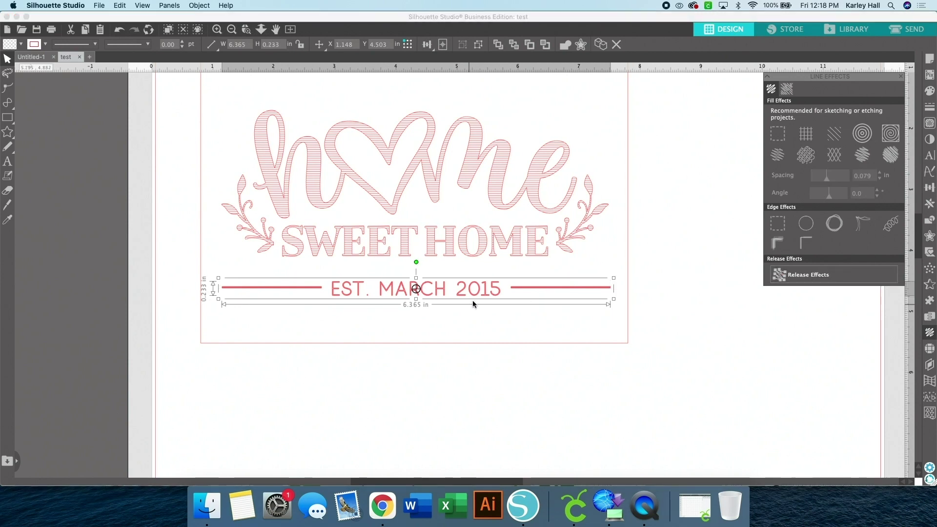
Make the date line a compound path and nudge it slightly lower
{"action": "right_click", "coordinate": [486, 293]}
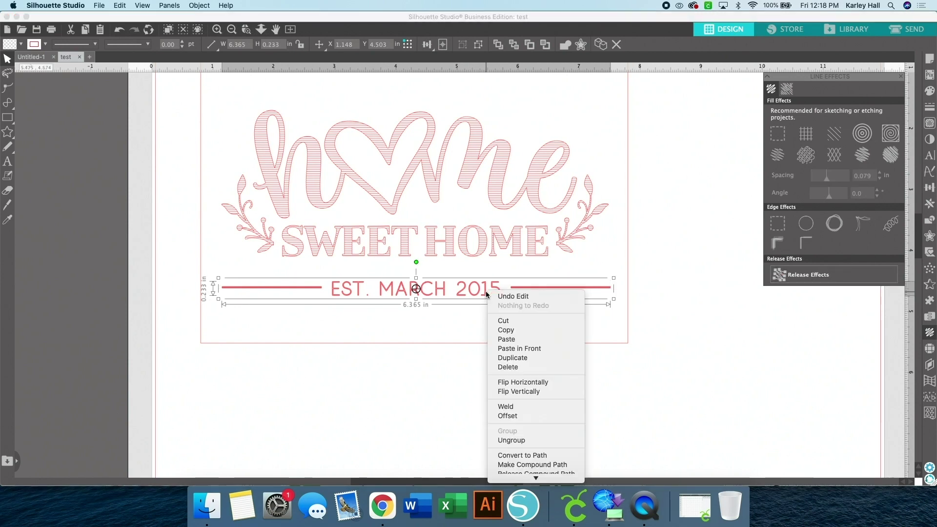
{"action": "left_click", "coordinate": [511, 465]}
{"action": "left_click", "coordinate": [487, 320]}
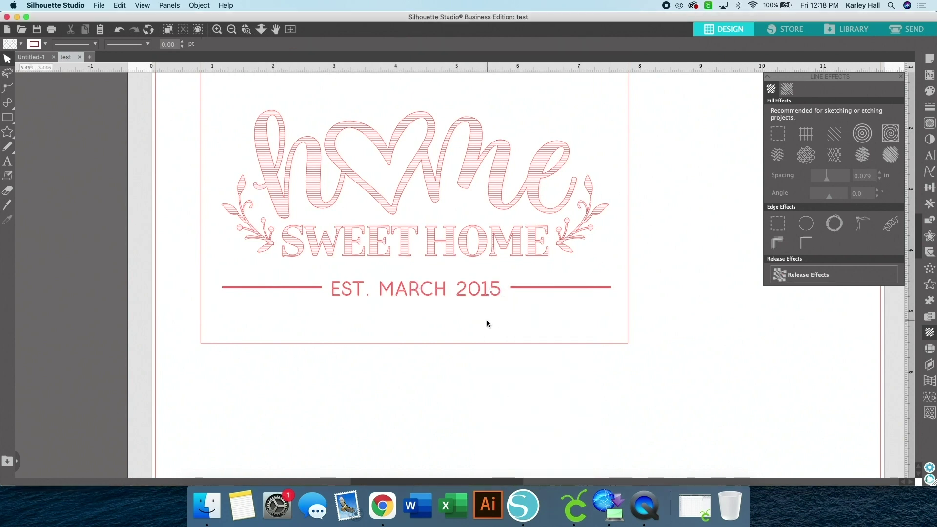
{"action": "left_click_drag", "start_coordinate": [459, 291], "coordinate": [459, 296]}
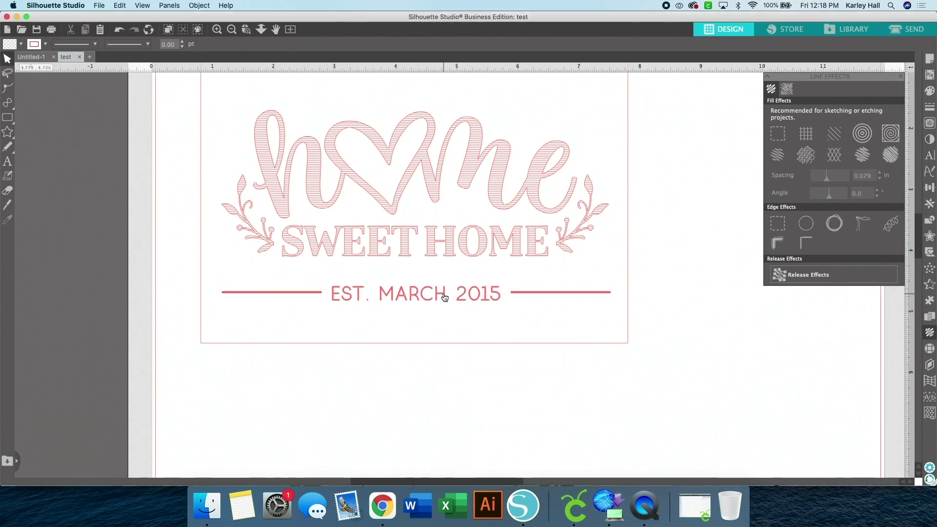
{"action": "left_click", "coordinate": [231, 29]}
Centre the date line under the home artwork and group the two together
{"action": "left_click", "coordinate": [407, 289]}
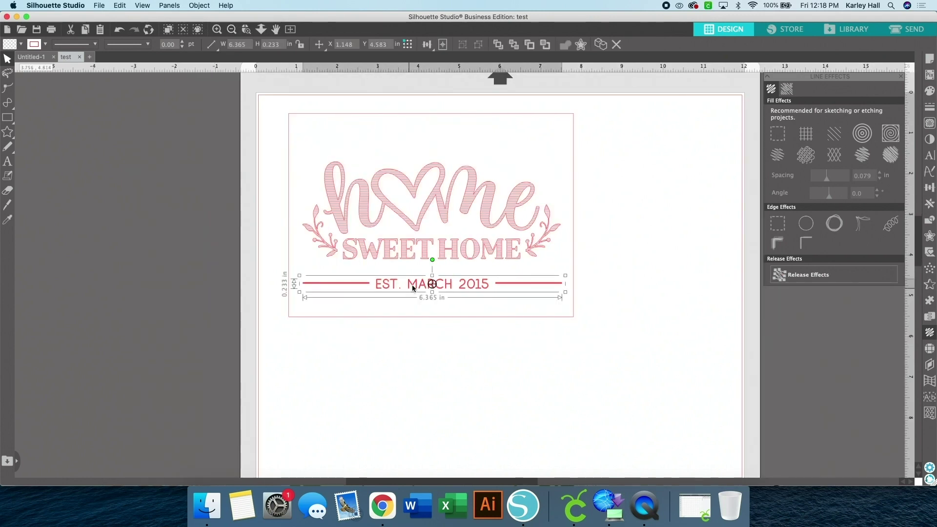
{"action": "left_click", "coordinate": [444, 254], "text": "shift"}
{"action": "left_click", "coordinate": [427, 45]}
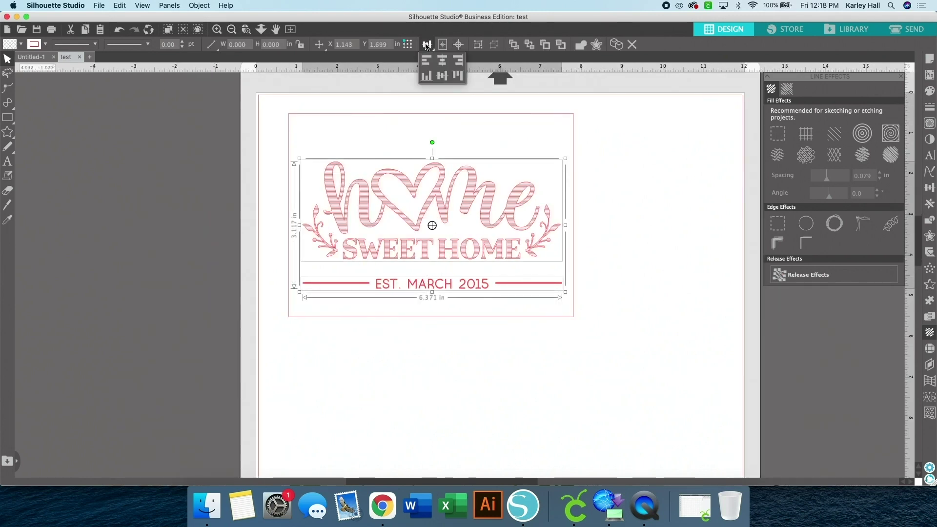
{"action": "left_click", "coordinate": [444, 62]}
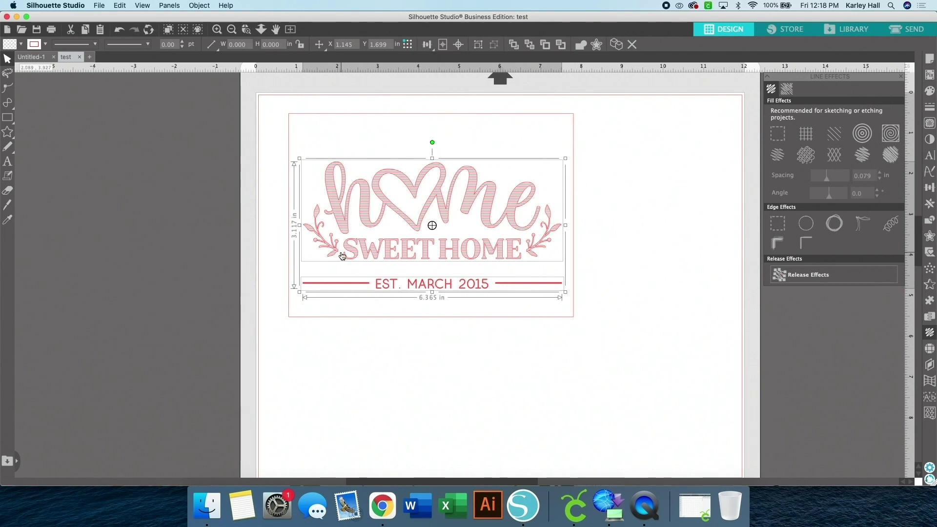
{"action": "left_click_drag", "start_coordinate": [623, 345], "coordinate": [405, 296]}
{"action": "left_click", "coordinate": [399, 286]}
{"action": "left_click", "coordinate": [402, 212], "text": "shift"}
{"action": "right_click", "coordinate": [403, 210]}
{"action": "left_click", "coordinate": [439, 360]}
Centre the grouped design inside the 7 × 5 in card rectangle
{"action": "left_click", "coordinate": [645, 361]}
{"action": "left_click_drag", "start_coordinate": [581, 356], "coordinate": [365, 80]}
{"action": "left_click", "coordinate": [427, 44]}
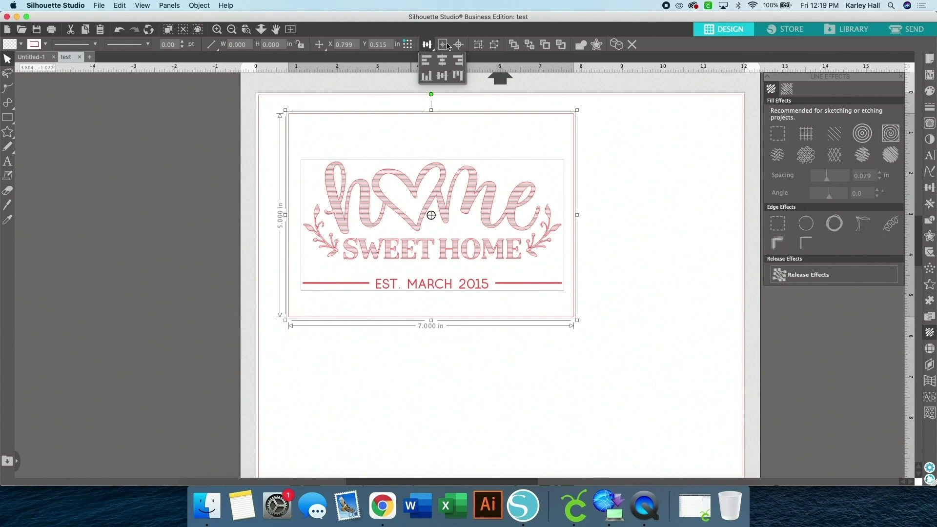
{"action": "left_click", "coordinate": [425, 56]}
Fill the 7 × 5 in card rectangle light grey
{"action": "left_click", "coordinate": [649, 233]}
{"action": "left_click", "coordinate": [573, 134]}
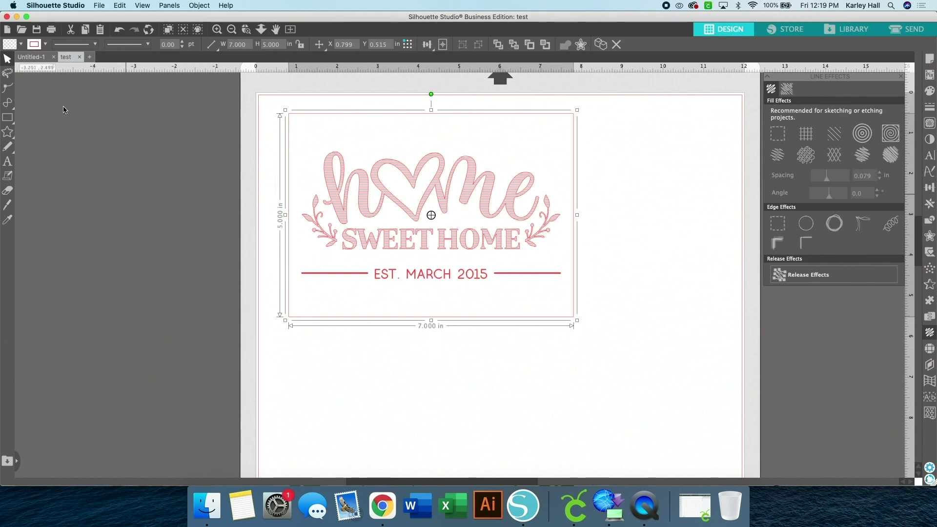
{"action": "left_click", "coordinate": [21, 44]}
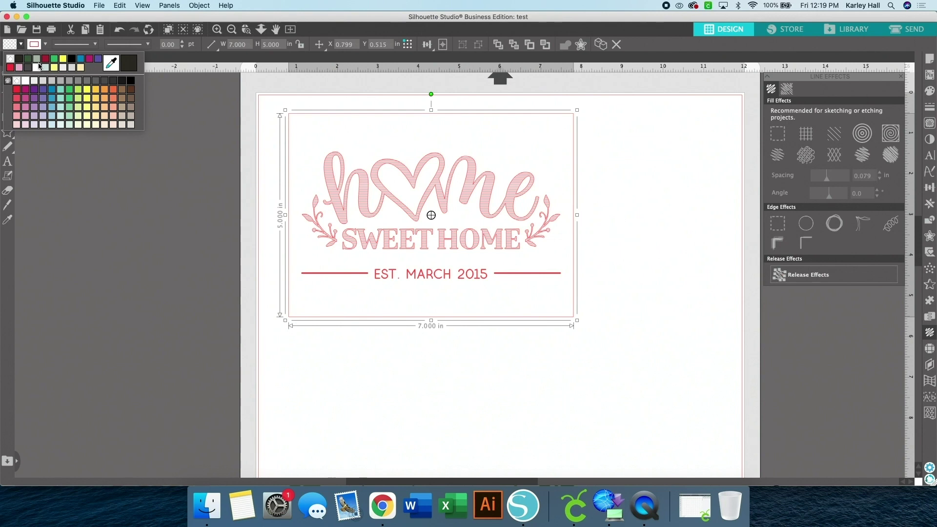
{"action": "left_click", "coordinate": [47, 82]}
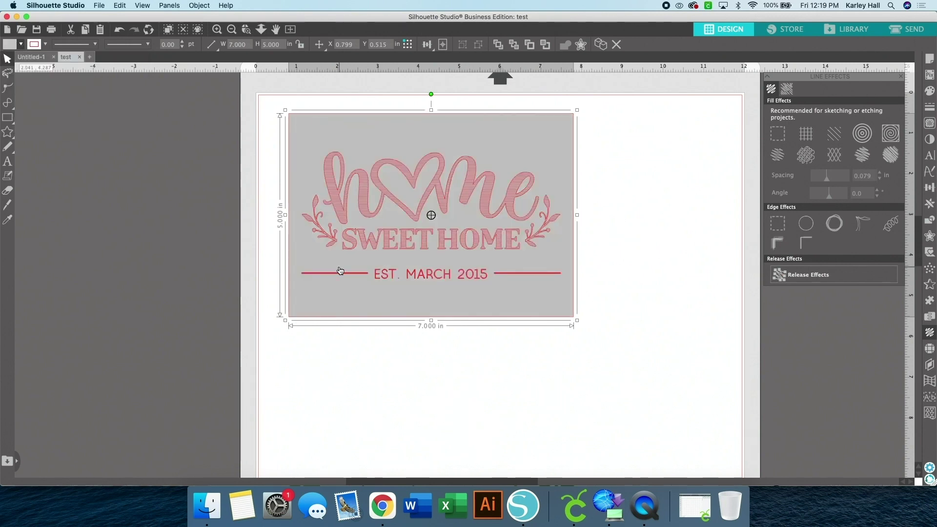
Change the card rectangle's outline colour
{"action": "left_click", "coordinate": [46, 45]}
{"action": "left_click", "coordinate": [43, 59]}
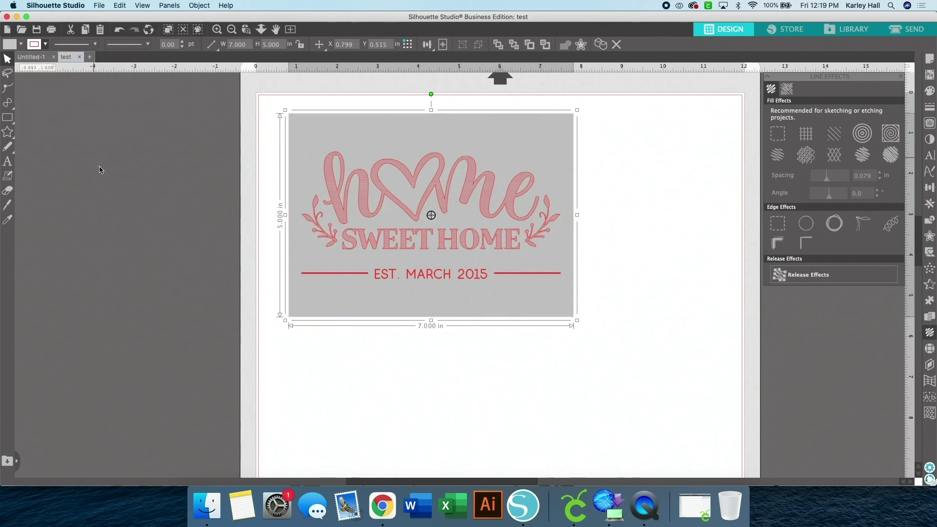
{"action": "left_click", "coordinate": [412, 428]}
Recolour the Home Sweet Home design's lines magenta
{"action": "left_click", "coordinate": [469, 177]}
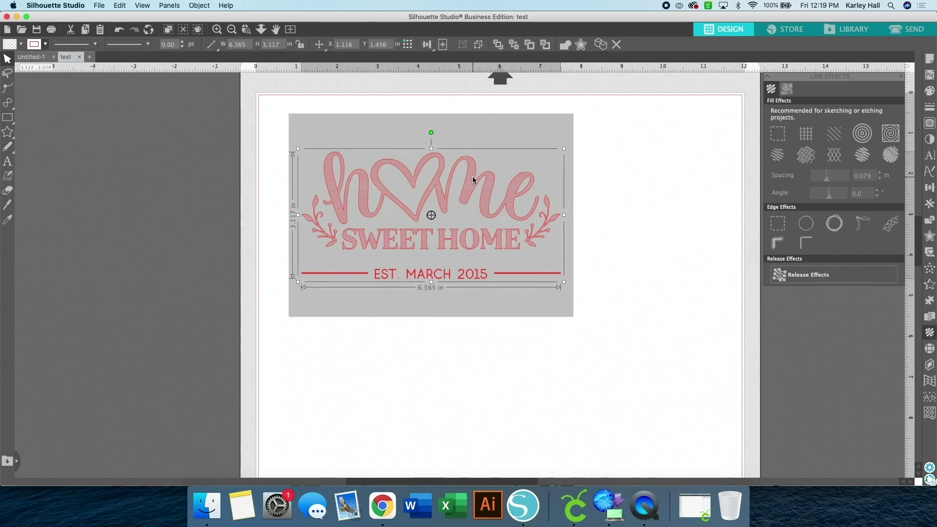
{"action": "left_click", "coordinate": [46, 44]}
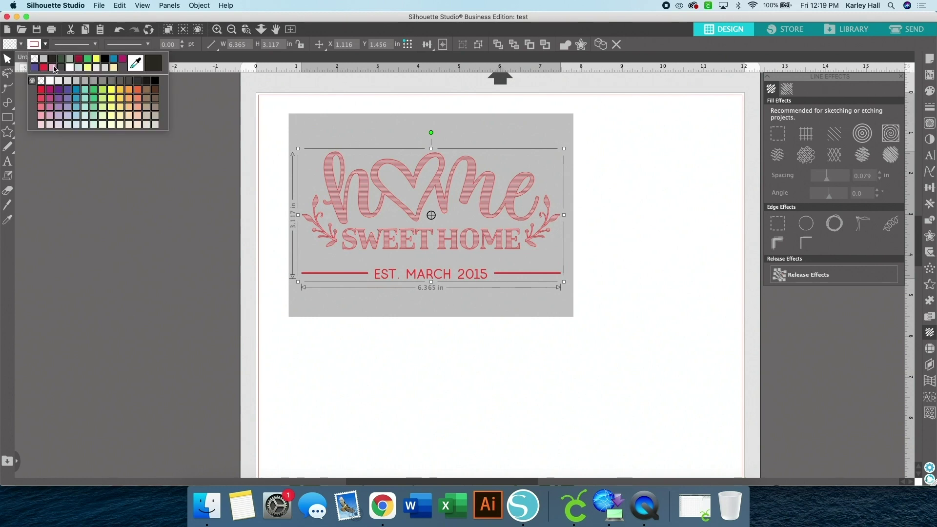
{"action": "left_click", "coordinate": [50, 91]}
{"action": "left_click", "coordinate": [81, 287]}
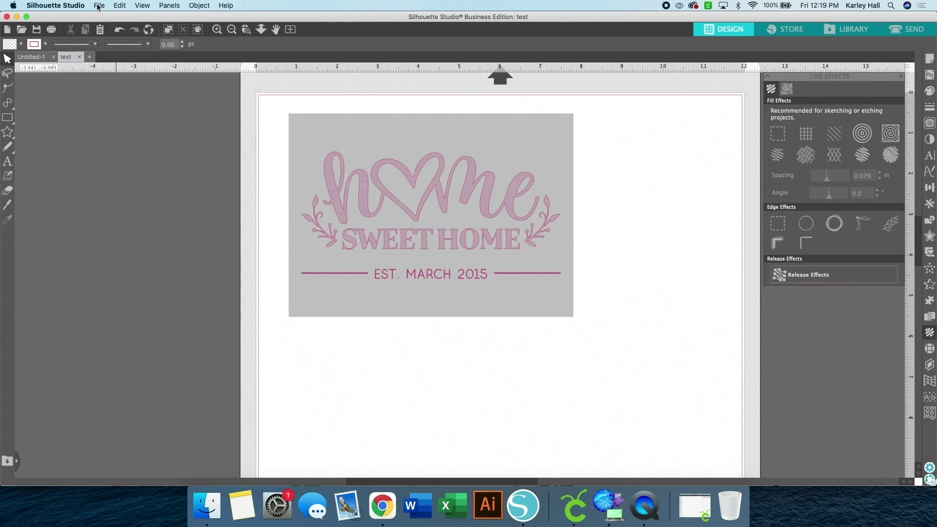
Save the card to the Desktop as SVG 'Home Sweet Home', then bring up Cricut Design Space
{"action": "left_click", "coordinate": [99, 6]}
{"action": "mouse_move", "coordinate": [117, 88]}
{"action": "left_click", "coordinate": [220, 91]}
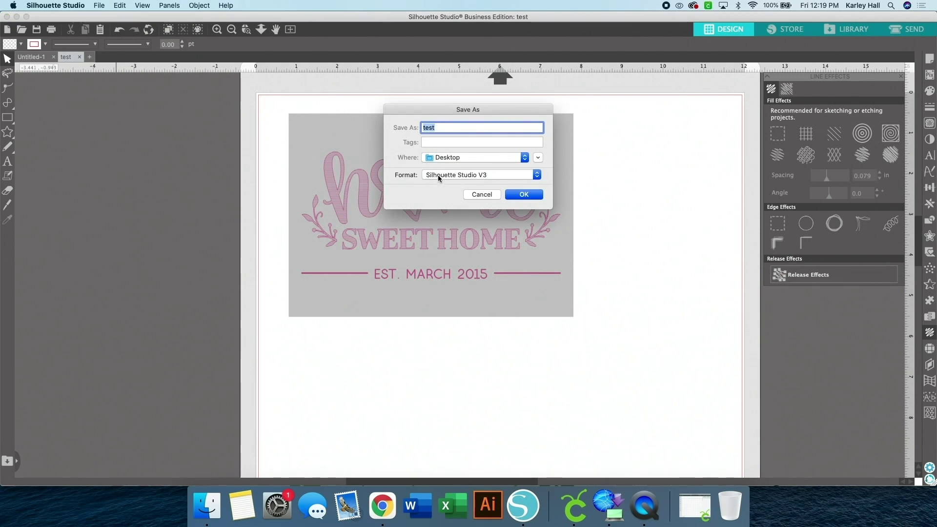
{"action": "left_click", "coordinate": [439, 176]}
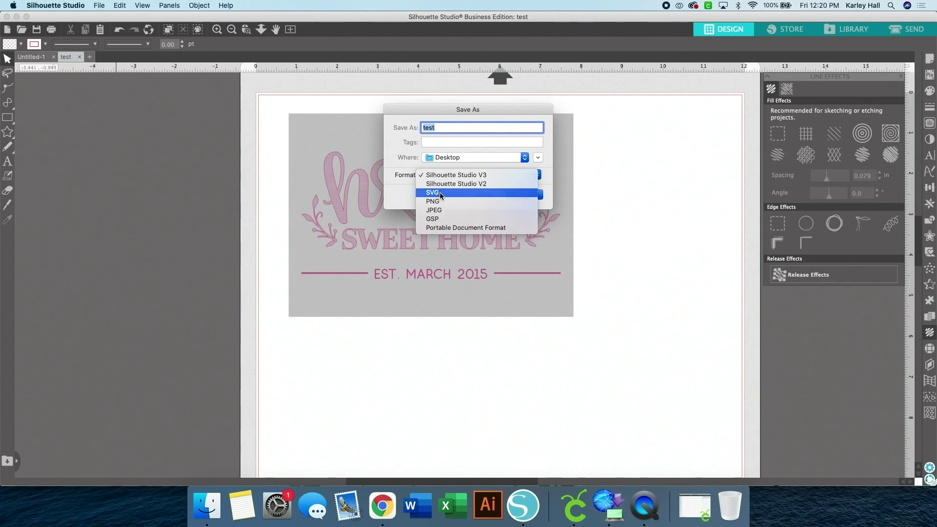
{"action": "left_click", "coordinate": [440, 192]}
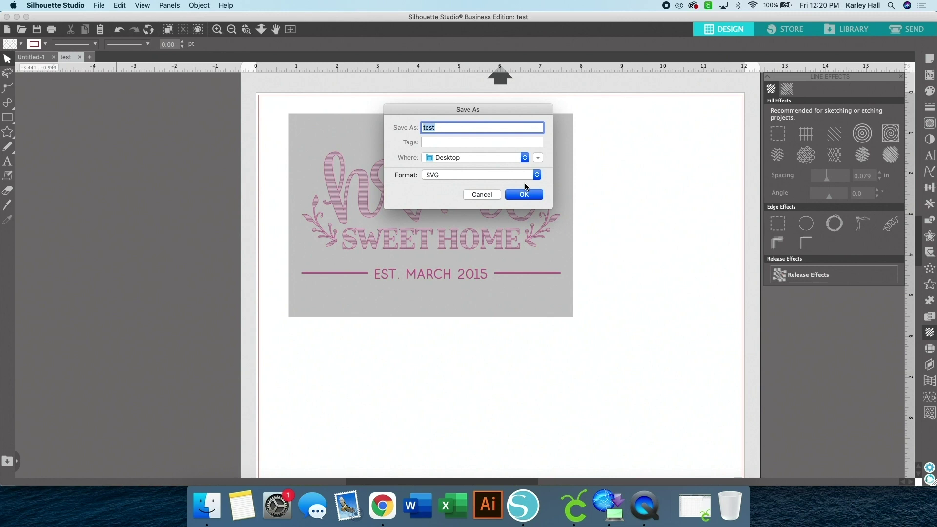
{"action": "type", "text": "Home Sweet Home"}
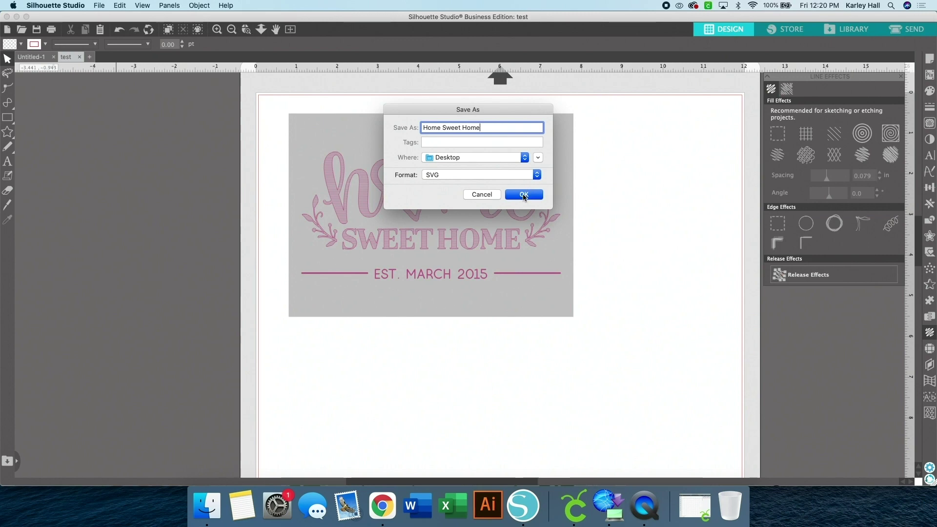
{"action": "left_click", "coordinate": [521, 197]}
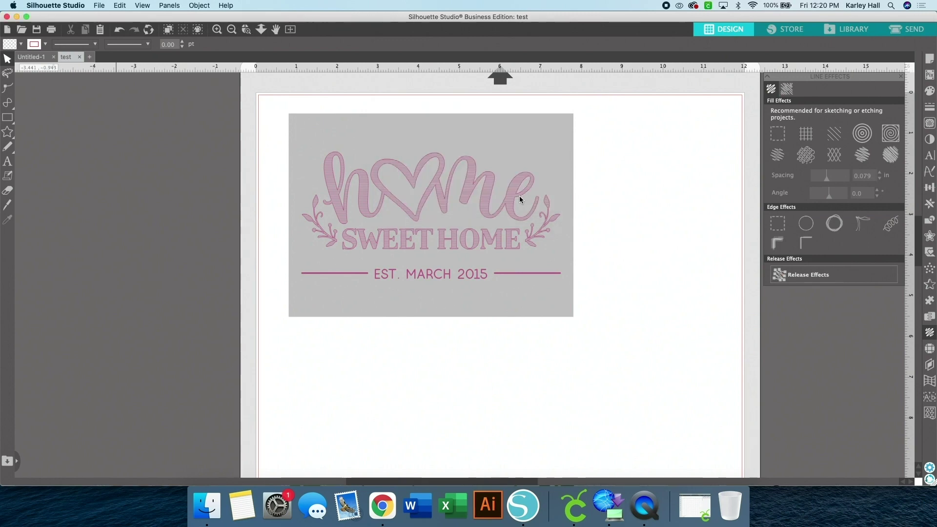
{"action": "left_click", "coordinate": [577, 520]}
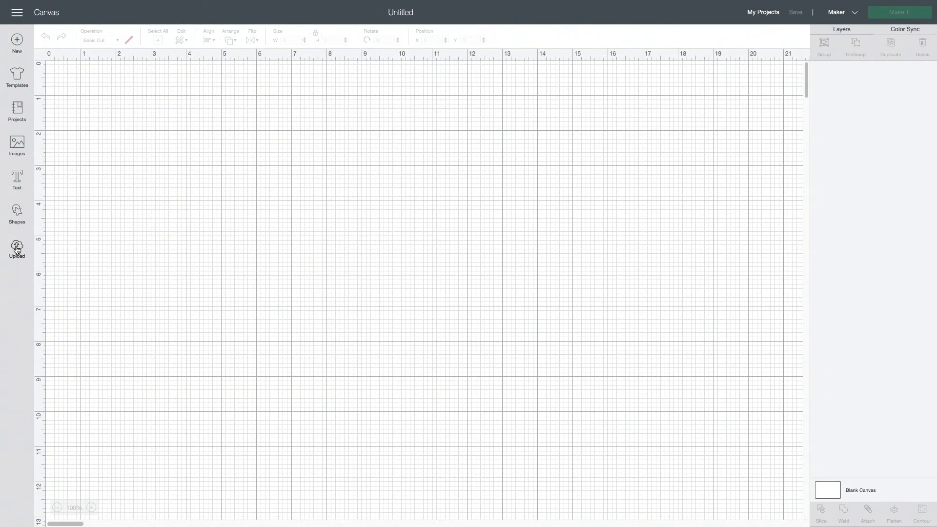
Upload Home Sweet Home.svg and insert it onto the canvas at 16.8 × 12 in
{"action": "left_click", "coordinate": [17, 250]}
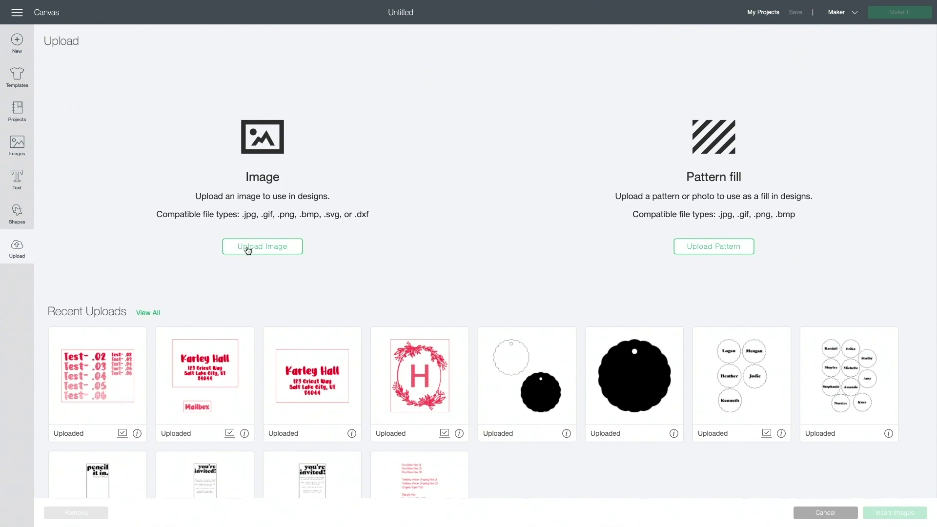
{"action": "left_click", "coordinate": [247, 248]}
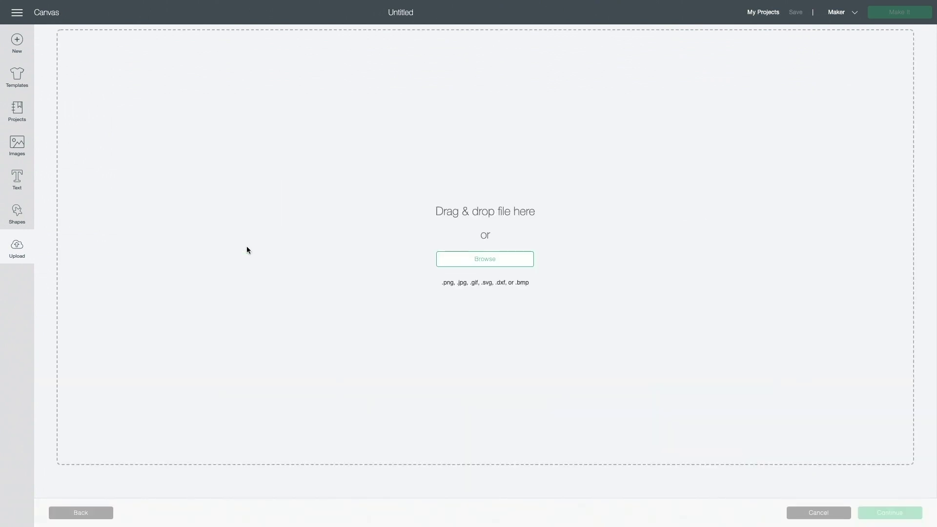
{"action": "left_click", "coordinate": [497, 261]}
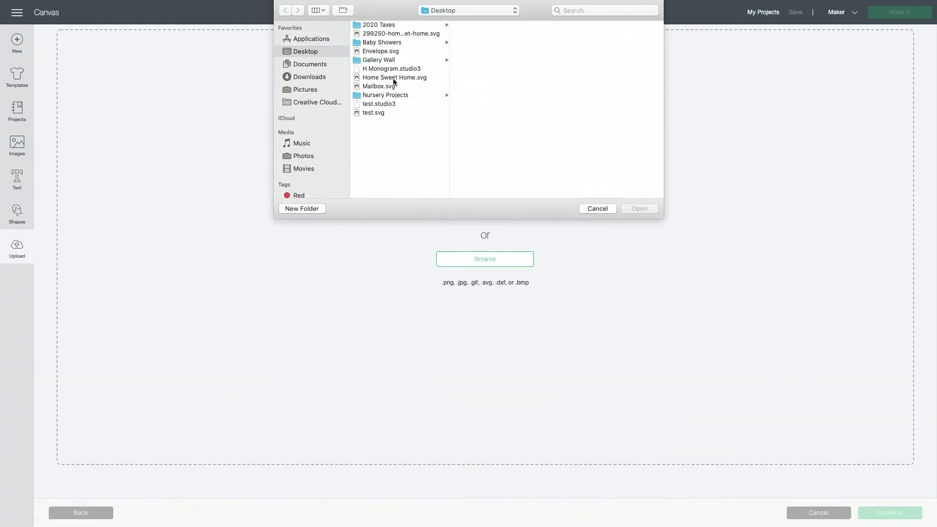
{"action": "left_click", "coordinate": [394, 78]}
{"action": "left_click", "coordinate": [643, 209]}
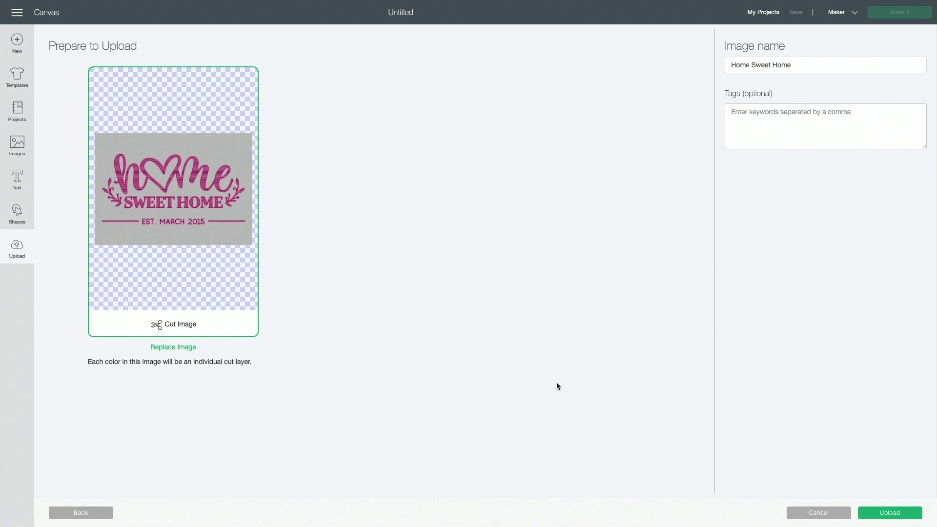
{"action": "left_click", "coordinate": [890, 513]}
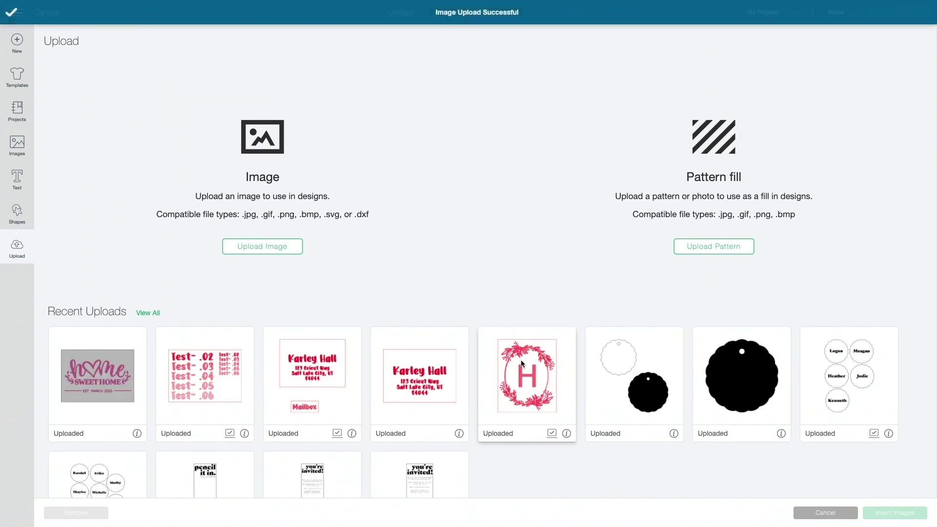
{"action": "left_click", "coordinate": [103, 369]}
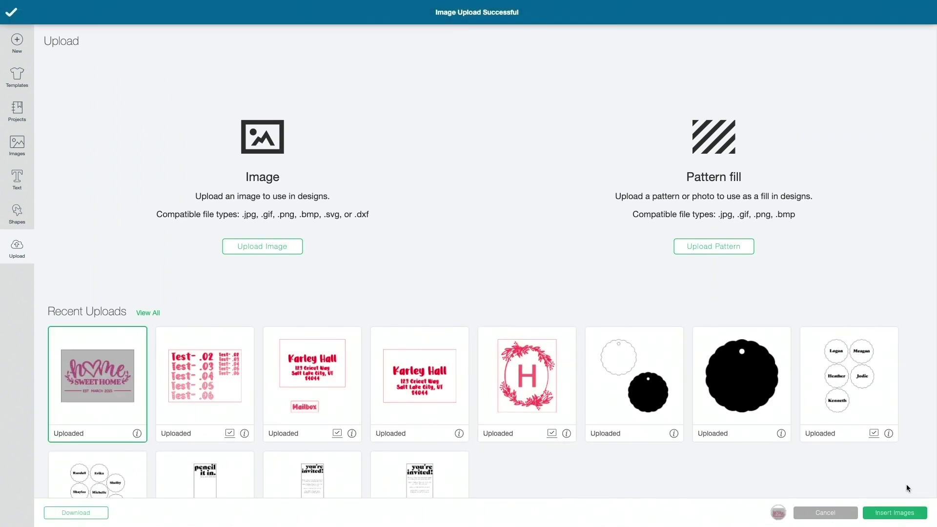
{"action": "left_click", "coordinate": [894, 513]}
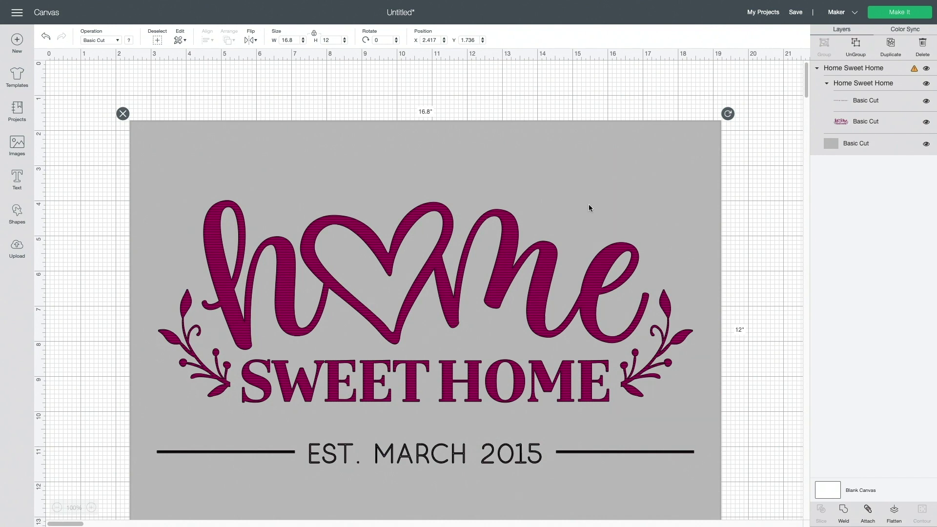
Resize the design to 7 in wide (7 × 5 in), move it top-left, and zoom in
{"action": "left_click", "coordinate": [287, 39]}
{"action": "type", "text": "7"}
{"action": "key", "text": "Return"}
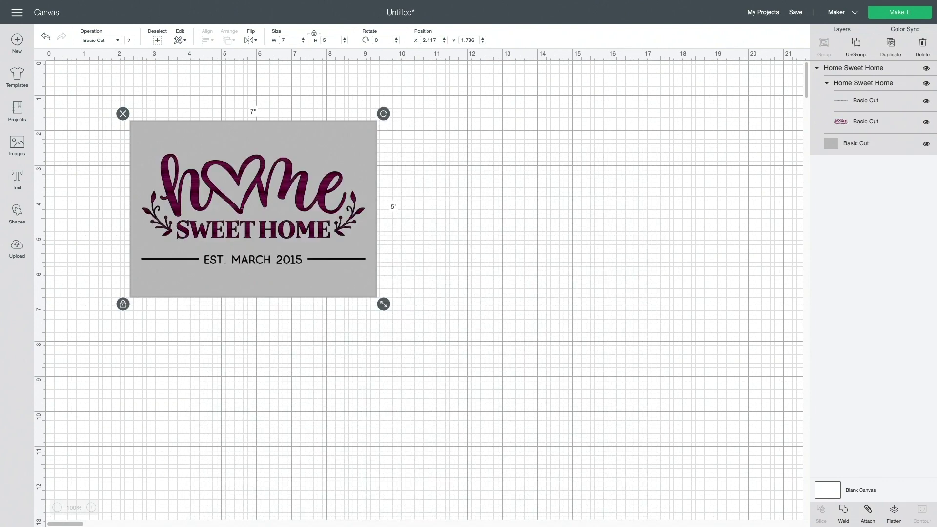
{"action": "left_click_drag", "start_coordinate": [297, 177], "coordinate": [254, 154]}
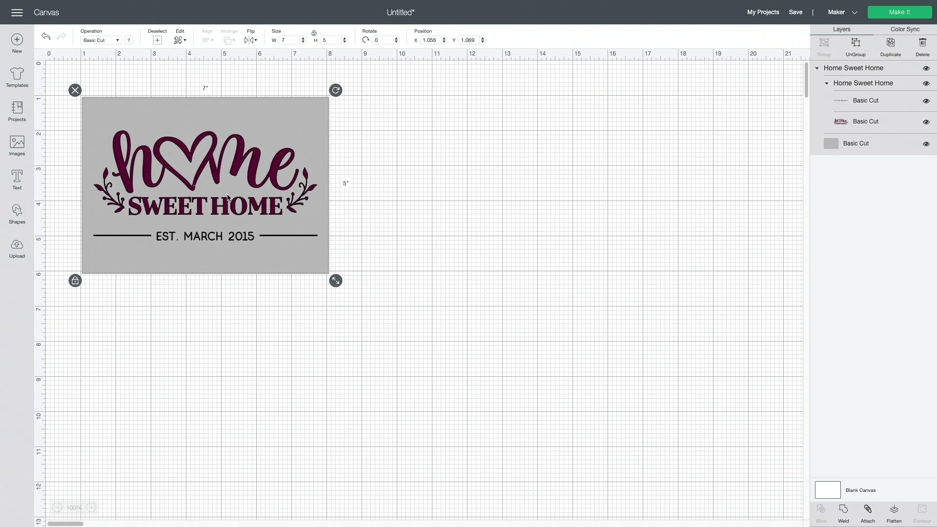
{"action": "left_click", "coordinate": [97, 508]}
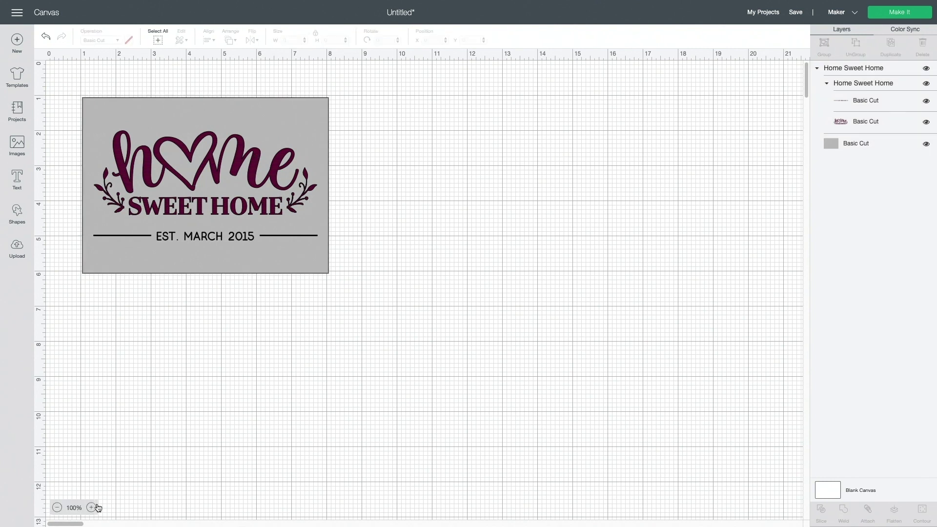
{"action": "left_click", "coordinate": [97, 507]}
{"action": "scroll", "coordinate": [587, 200], "scroll_direction": "down", "scroll_amount": 2}
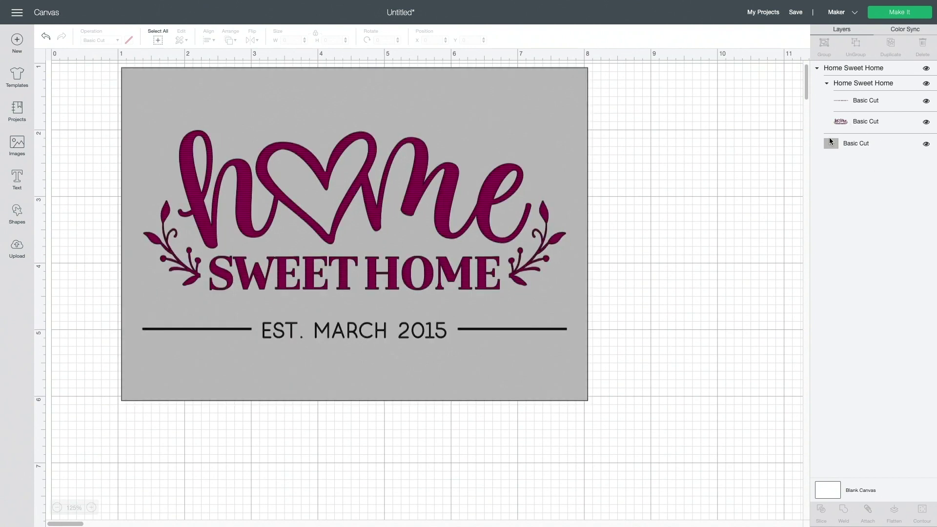
Select the hatched lettering and line layers and change their operation to Draw > Pen
{"action": "left_click", "coordinate": [862, 122]}
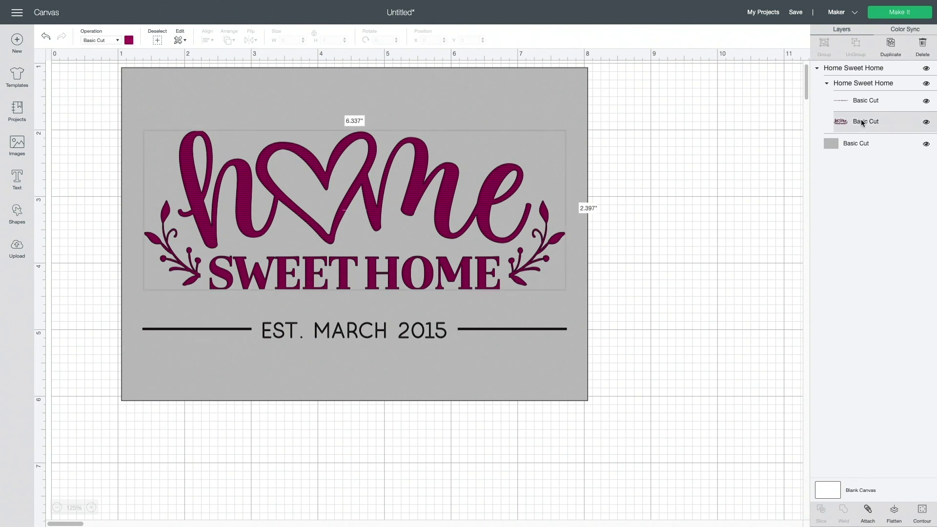
{"action": "left_click", "coordinate": [875, 100], "text": "shift"}
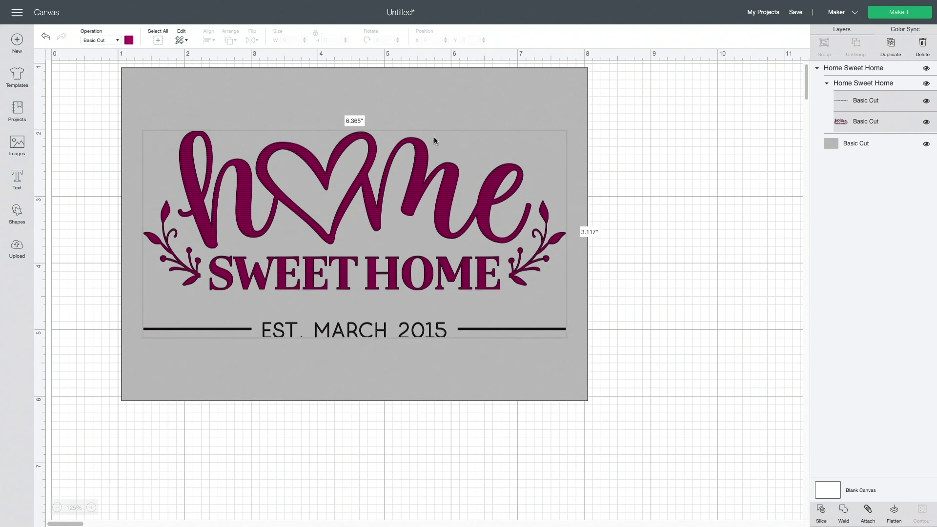
{"action": "left_click", "coordinate": [110, 41]}
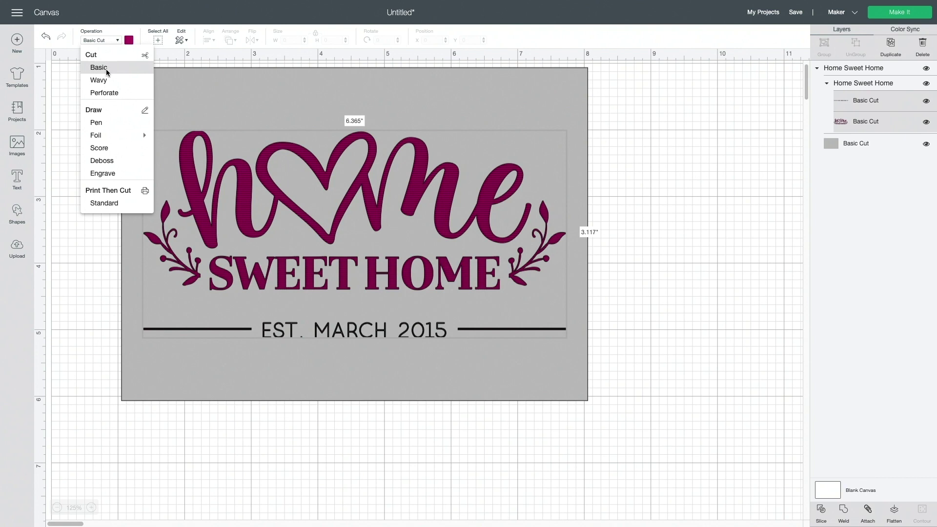
{"action": "left_click", "coordinate": [102, 124]}
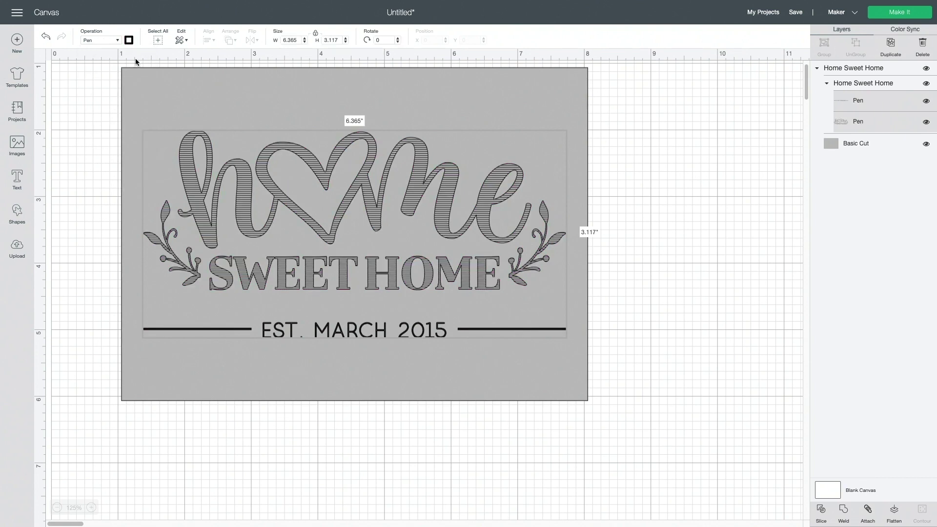
Set the pen colour to Party Pink, then zoom the canvas back to 100%
{"action": "left_click", "coordinate": [129, 41]}
{"action": "scroll", "coordinate": [151, 131], "scroll_direction": "down", "scroll_amount": 8}
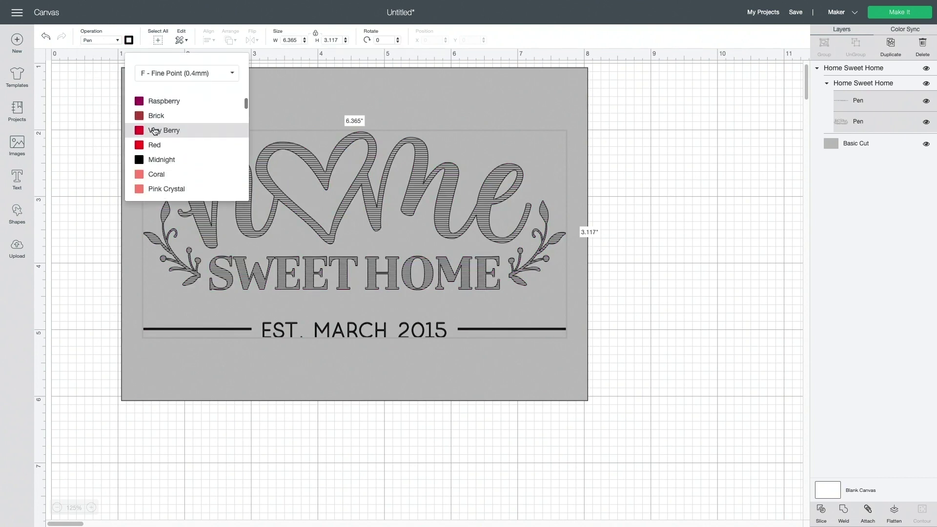
{"action": "scroll", "coordinate": [178, 135], "scroll_direction": "down", "scroll_amount": 10}
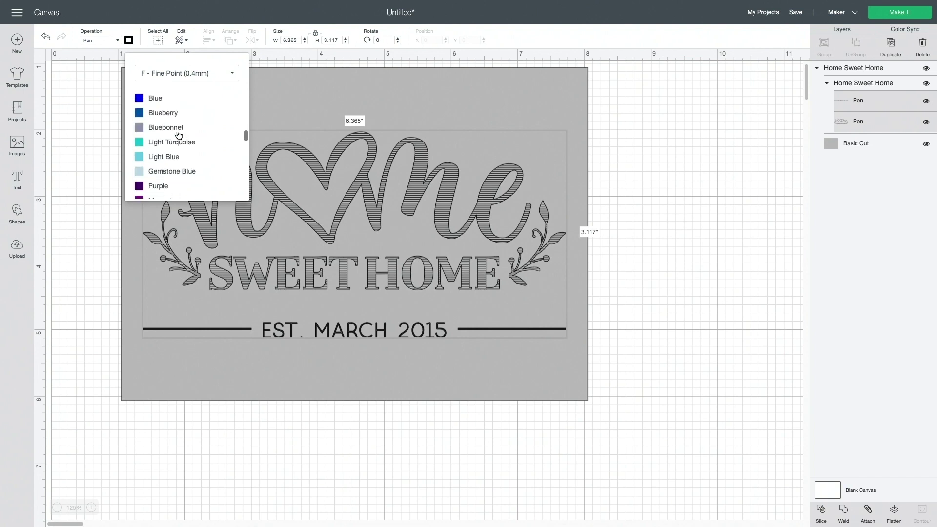
{"action": "scroll", "coordinate": [179, 135], "scroll_direction": "down", "scroll_amount": 3}
{"action": "scroll", "coordinate": [178, 135], "scroll_direction": "up", "scroll_amount": 3}
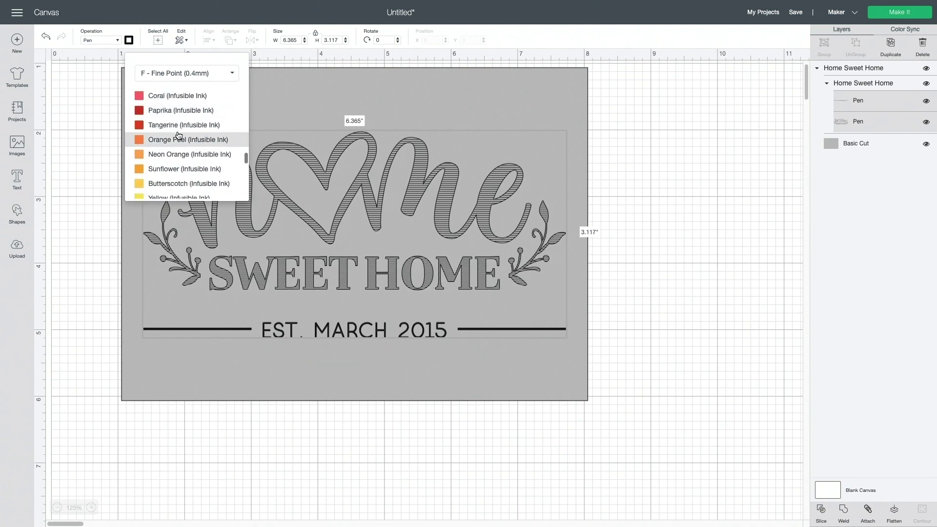
{"action": "scroll", "coordinate": [179, 135], "scroll_direction": "down", "scroll_amount": 6}
{"action": "scroll", "coordinate": [178, 136], "scroll_direction": "down", "scroll_amount": 6}
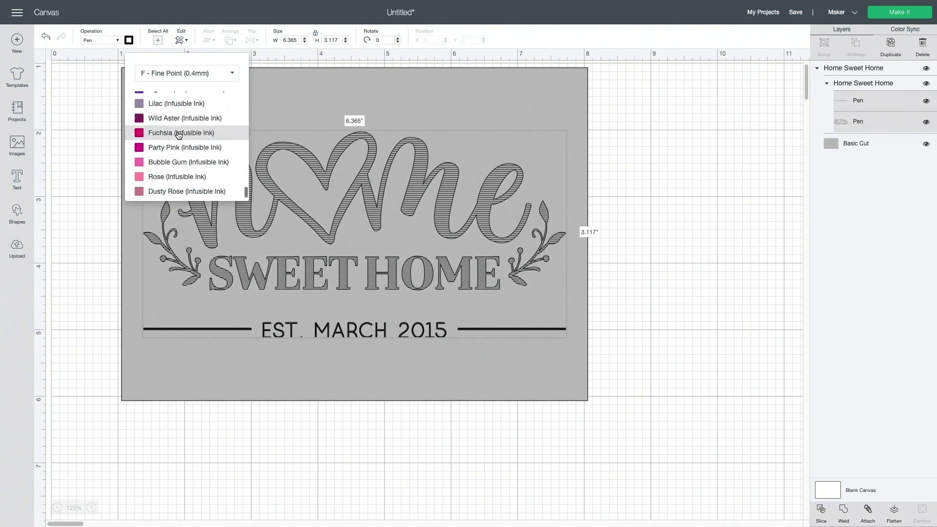
{"action": "left_click", "coordinate": [160, 147]}
{"action": "left_click", "coordinate": [738, 278]}
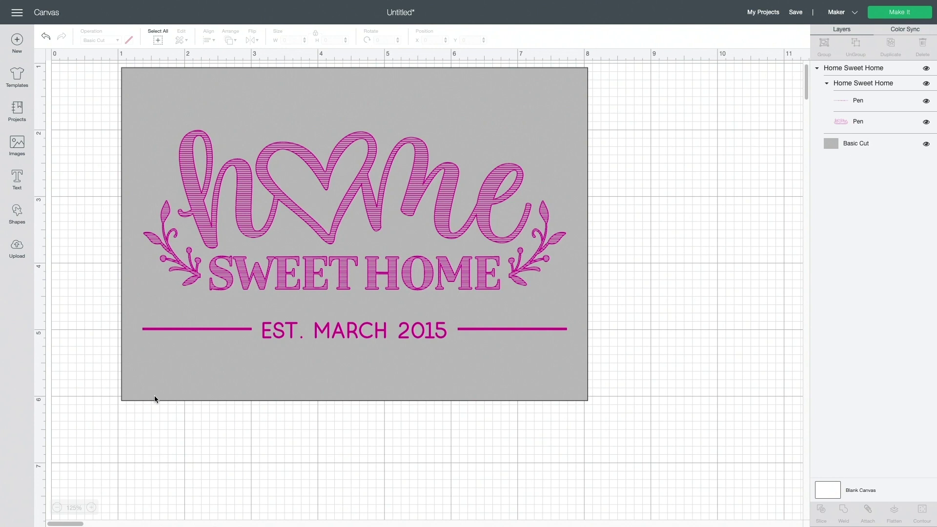
{"action": "left_click", "coordinate": [57, 507]}
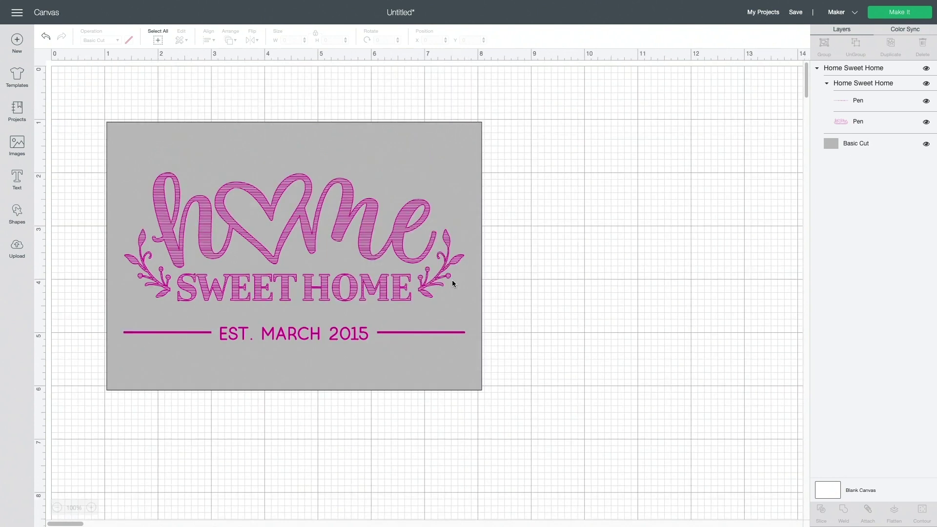
Attach every layer of the Home Sweet Home design and proceed with Make It
{"action": "left_click_drag", "start_coordinate": [78, 94], "coordinate": [567, 446]}
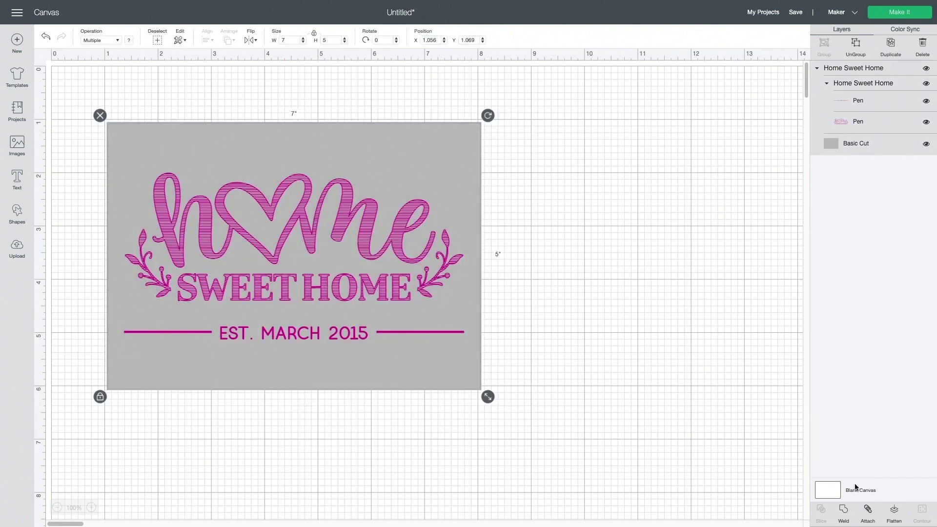
{"action": "left_click", "coordinate": [868, 510]}
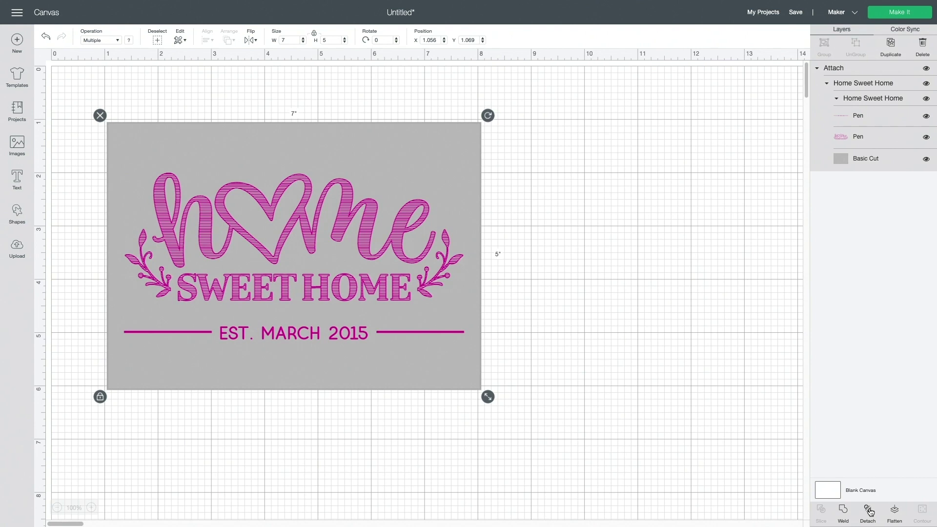
{"action": "left_click", "coordinate": [894, 15]}
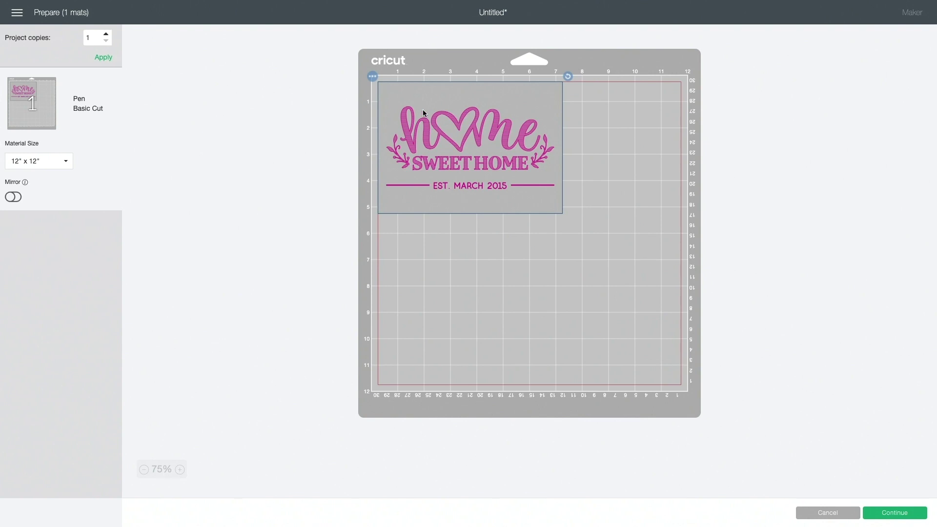
Nudge the design on the mat at 125% zoom, then continue and choose Medium Cardstock – 80 lb (216 gsm)
{"action": "left_click_drag", "start_coordinate": [422, 112], "coordinate": [424, 124]}
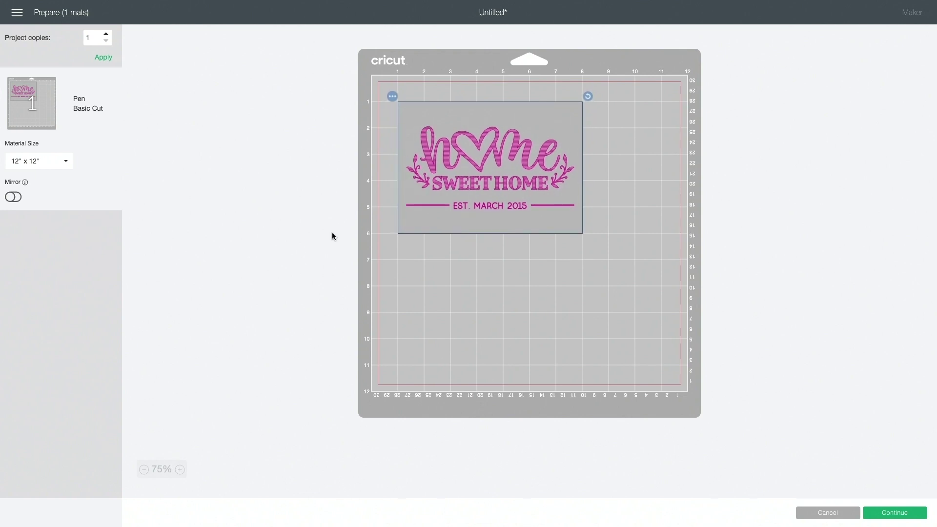
{"action": "left_click", "coordinate": [180, 472]}
{"action": "left_click", "coordinate": [185, 470]}
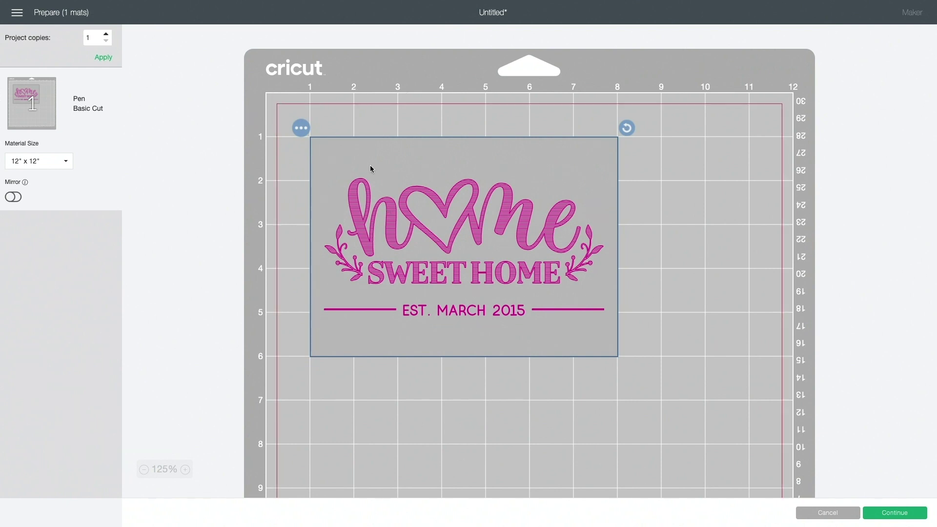
{"action": "left_click_drag", "start_coordinate": [370, 166], "coordinate": [370, 165]}
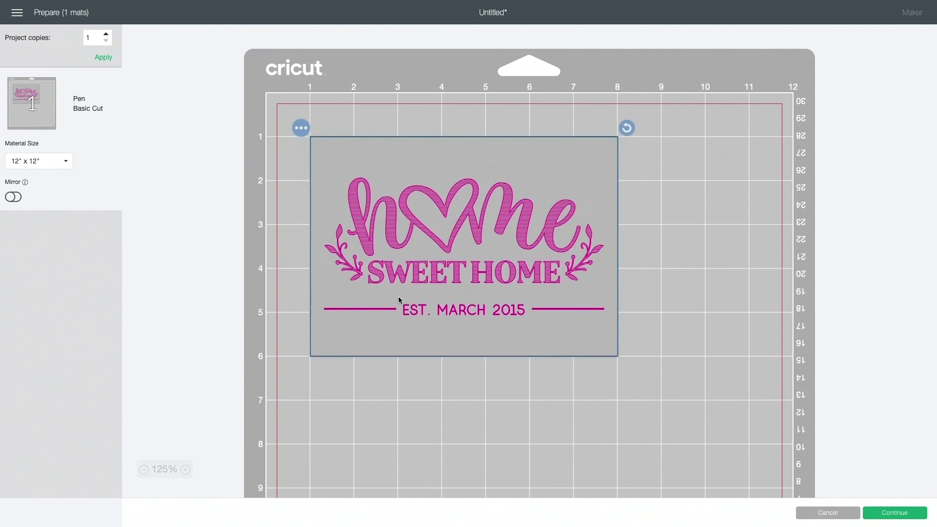
{"action": "left_click", "coordinate": [889, 512]}
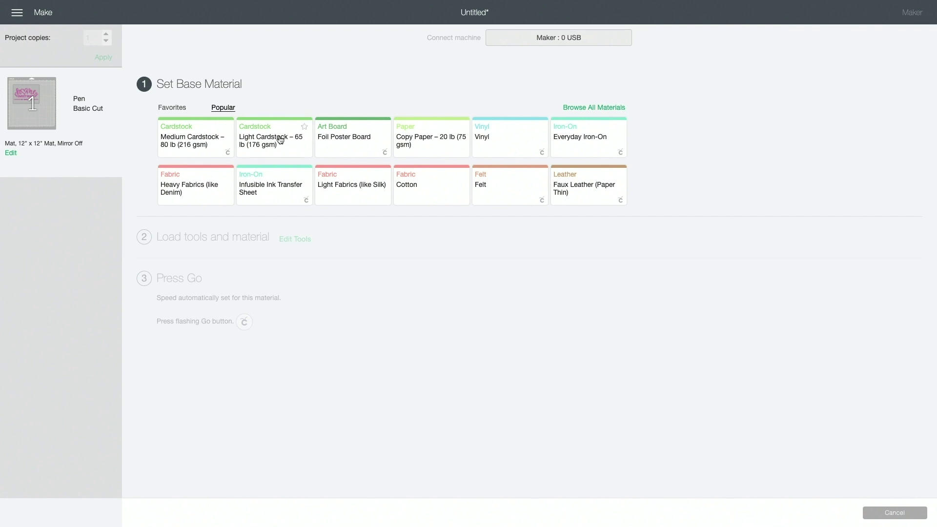
{"action": "left_click", "coordinate": [182, 135]}
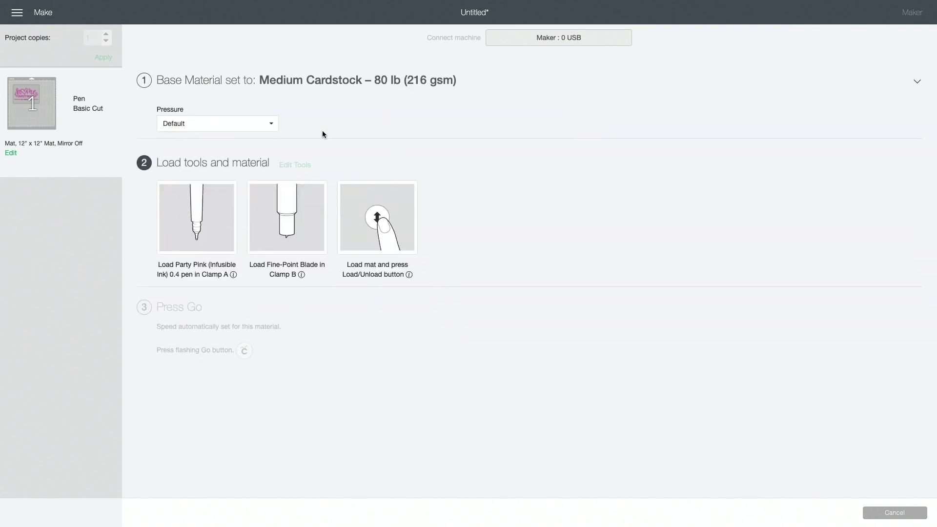
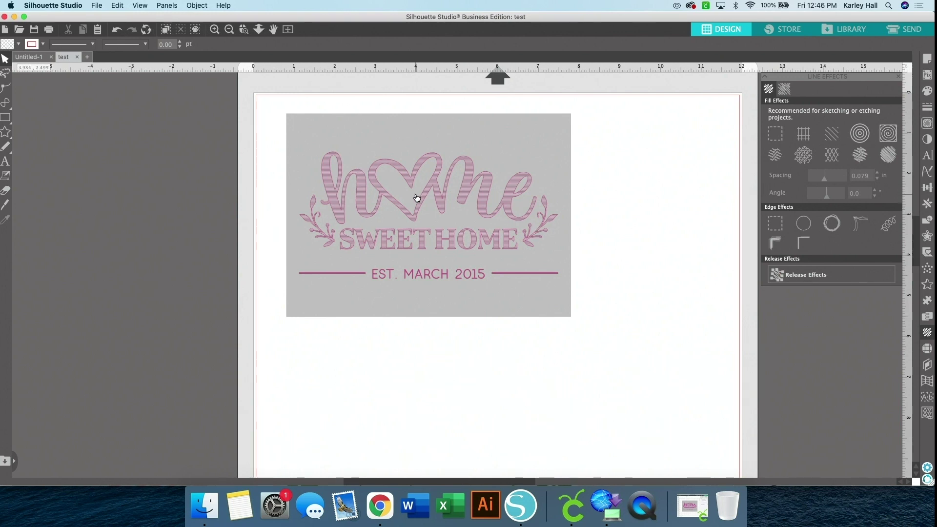
Add a text box below the Home Sweet Home image containing the person's name
{"action": "left_click", "coordinate": [6, 164]}
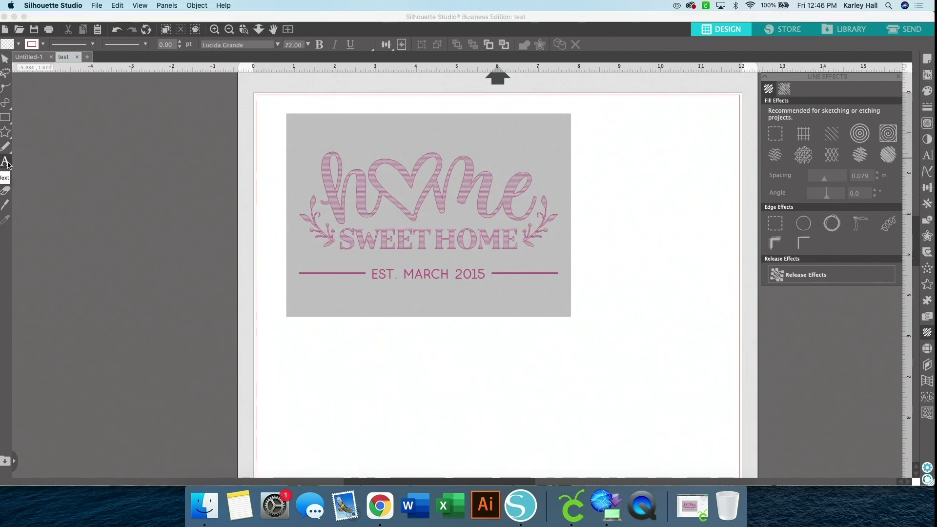
{"action": "left_click", "coordinate": [306, 373]}
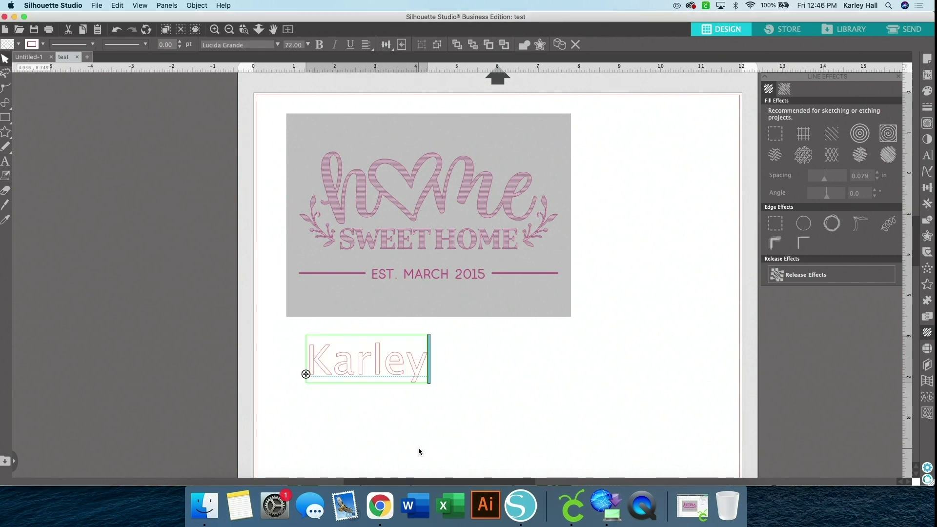
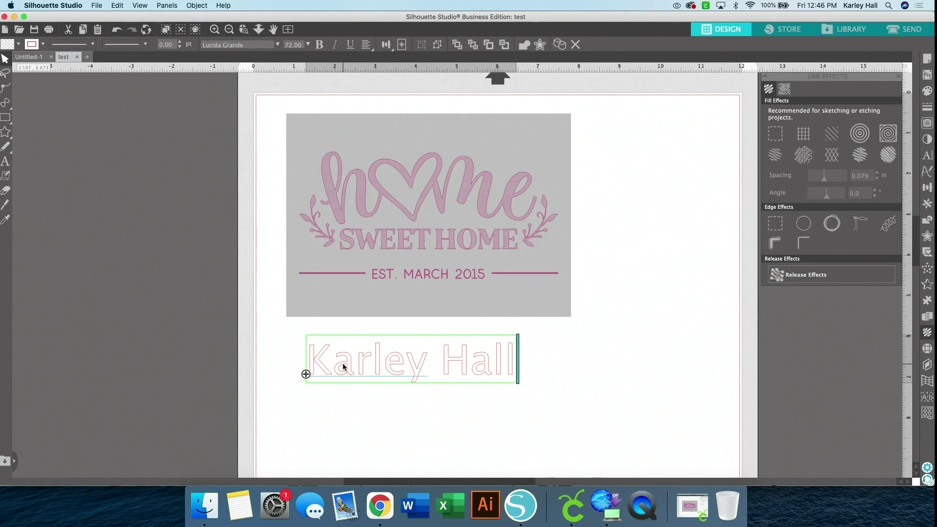
{"action": "left_click", "coordinate": [343, 367]}
{"action": "left_click", "coordinate": [355, 367]}
Set the name's font to dtc sunny Beaches and enlarge it to 9.439 in wide
{"action": "left_click", "coordinate": [276, 45]}
{"action": "left_click", "coordinate": [253, 156]}
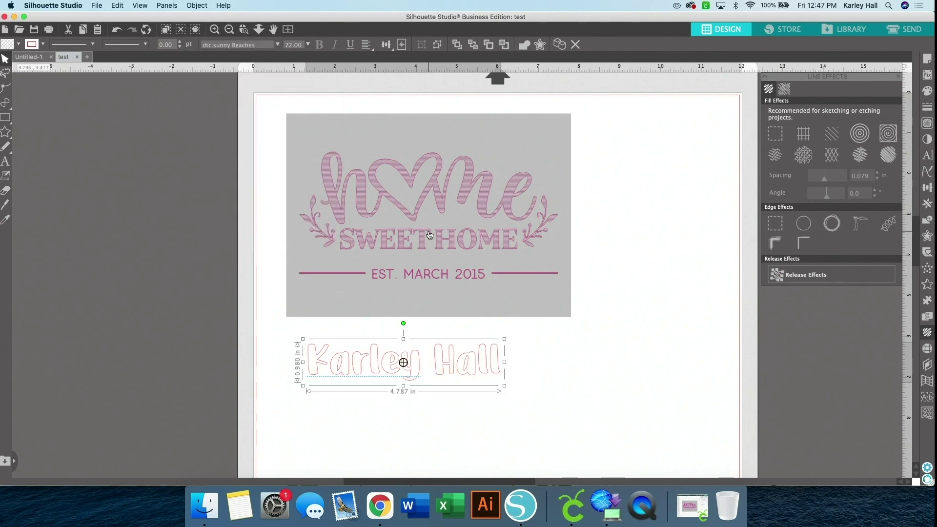
{"action": "left_click_drag", "start_coordinate": [504, 339], "coordinate": [620, 287]}
{"action": "left_click_drag", "start_coordinate": [554, 336], "coordinate": [540, 366]}
{"action": "left_click_drag", "start_coordinate": [615, 344], "coordinate": [676, 322]}
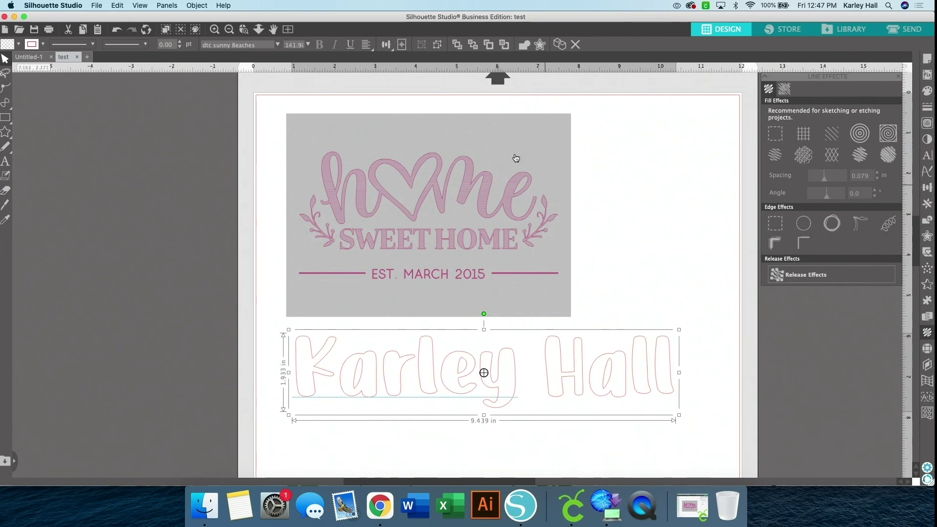
Zoom in on the enlarged name and close the Line Effects options
{"action": "left_click", "coordinate": [214, 29]}
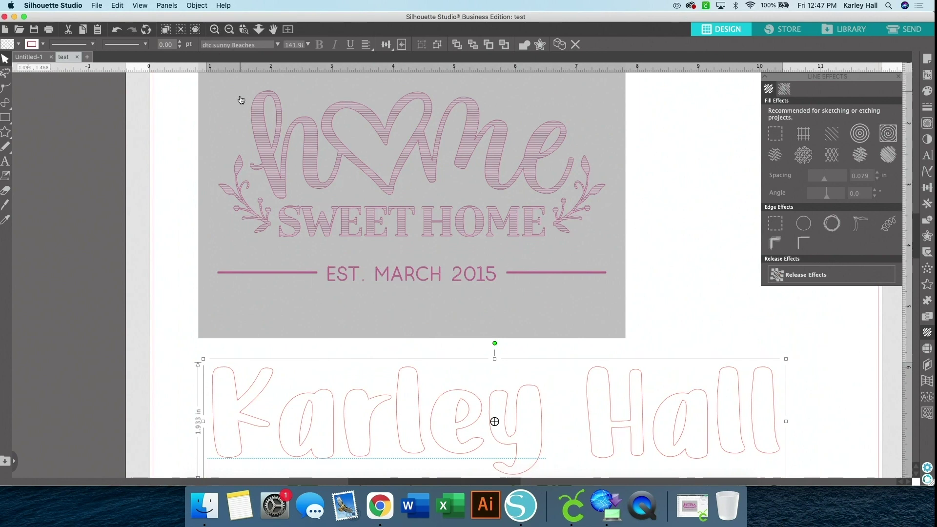
{"action": "scroll", "coordinate": [241, 100], "scroll_direction": "down", "scroll_amount": 5}
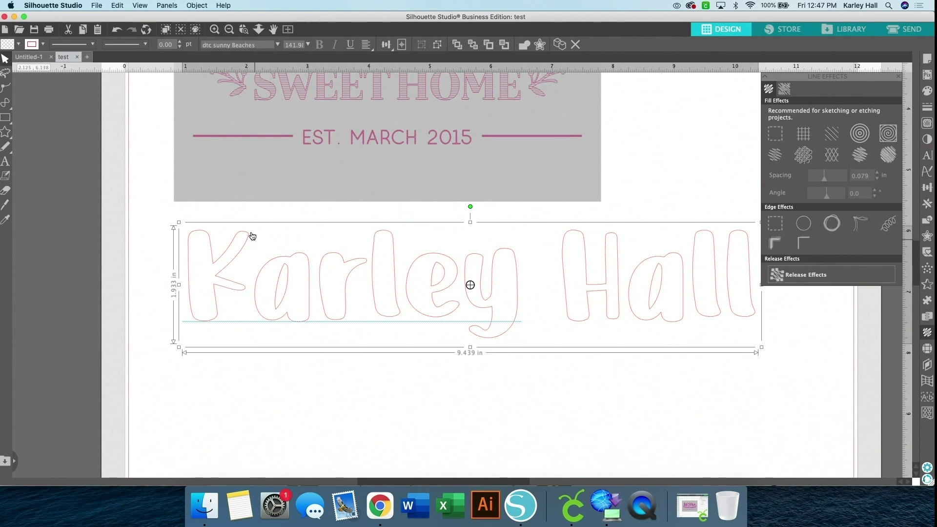
{"action": "scroll", "coordinate": [481, 316], "scroll_direction": "right", "scroll_amount": 2}
{"action": "scroll", "coordinate": [480, 316], "scroll_direction": "up", "scroll_amount": 1}
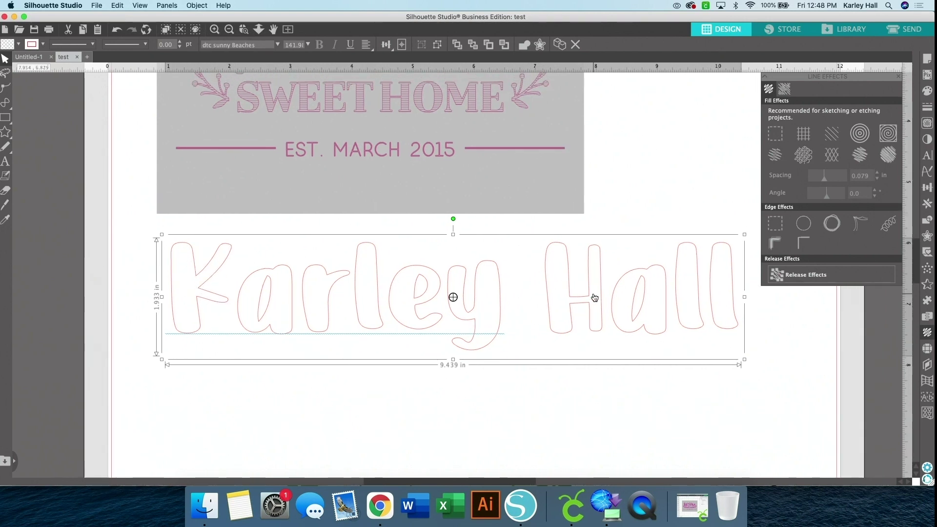
{"action": "left_click", "coordinate": [899, 78]}
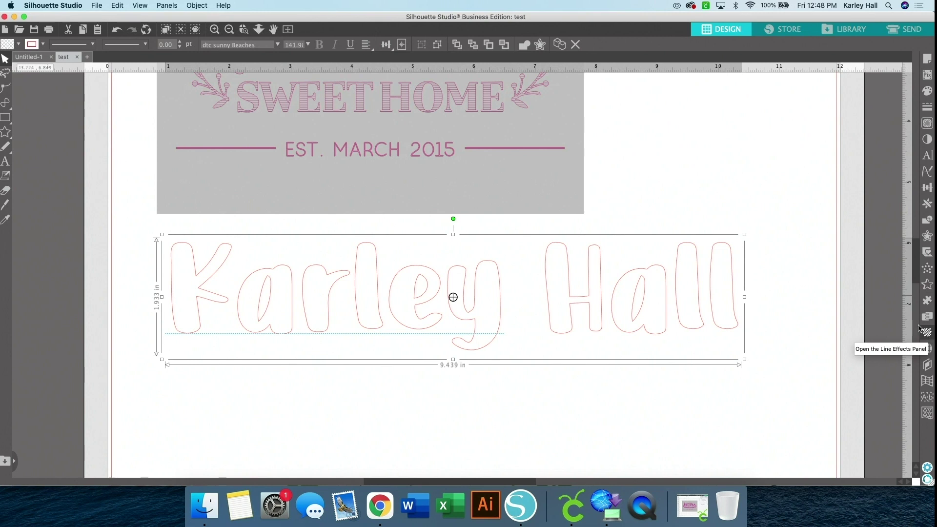
In Line Effects, try grid, contour, zigzag, diamond and scribble fills, then settle on straight horizontal hatching
{"action": "left_click", "coordinate": [167, 5]}
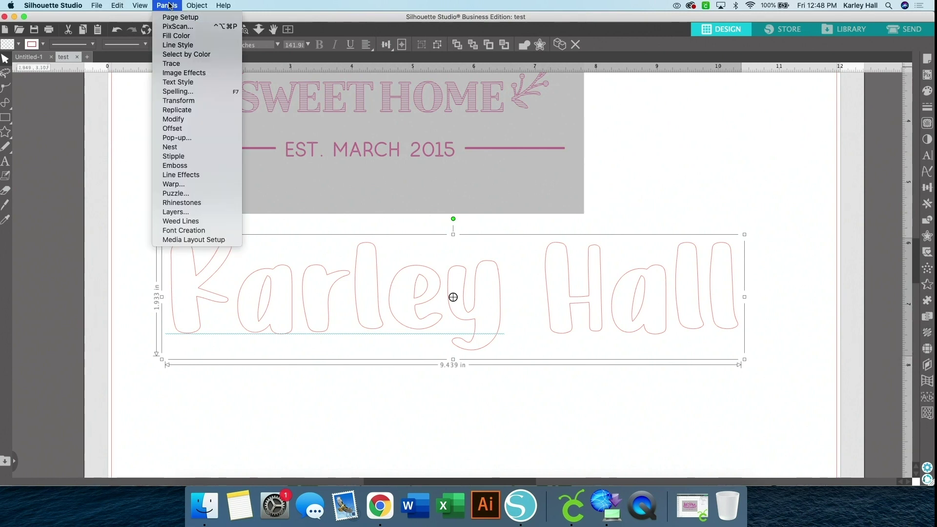
{"action": "left_click", "coordinate": [173, 176]}
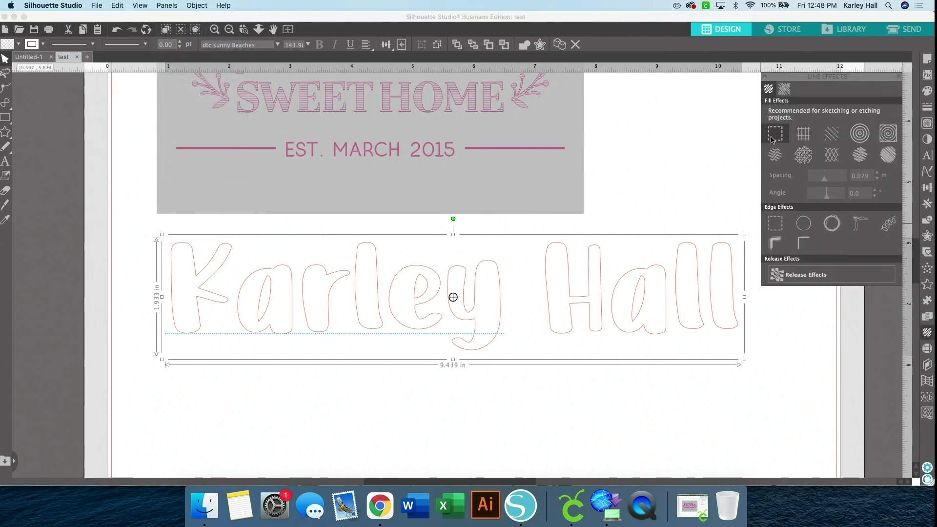
{"action": "left_click", "coordinate": [805, 137]}
{"action": "left_click", "coordinate": [827, 138]}
{"action": "left_click", "coordinate": [888, 133]}
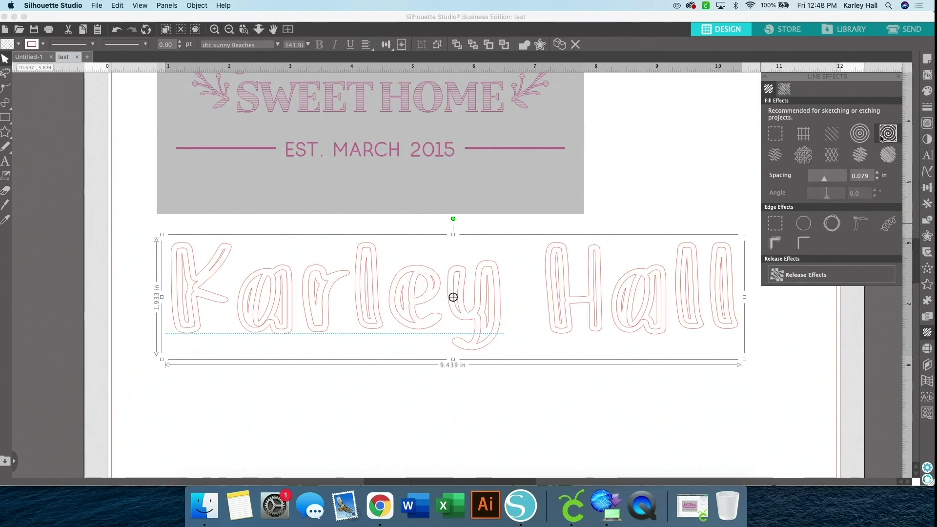
{"action": "left_click", "coordinate": [802, 157]}
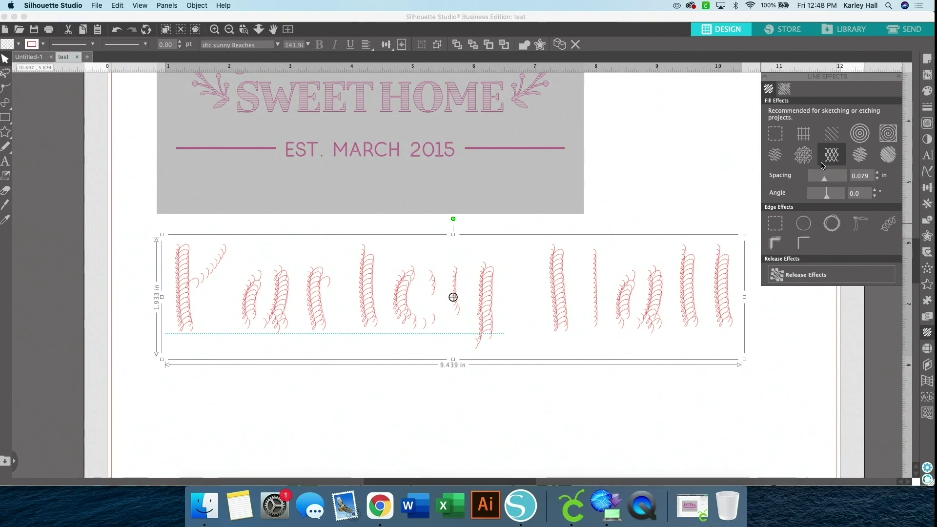
{"action": "left_click", "coordinate": [849, 161]}
{"action": "left_click", "coordinate": [888, 155]}
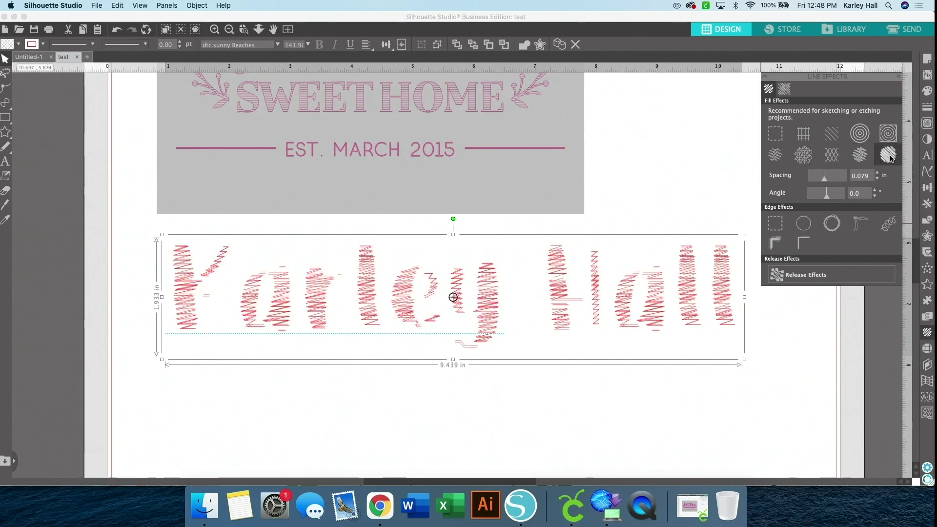
{"action": "left_click", "coordinate": [827, 134]}
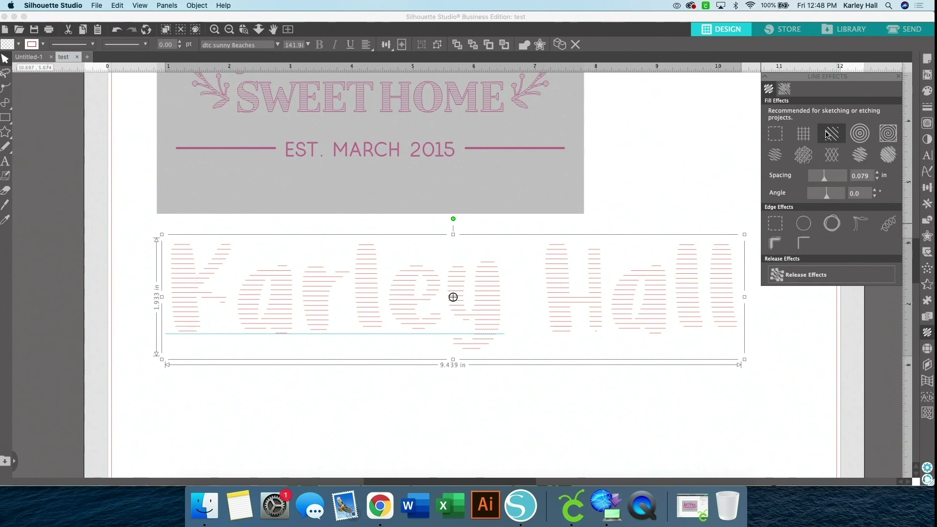
Set hatch spacing to 0.030 in and angle to -65°, and add the circle edge outline
{"action": "left_click_drag", "start_coordinate": [823, 178], "coordinate": [819, 182]}
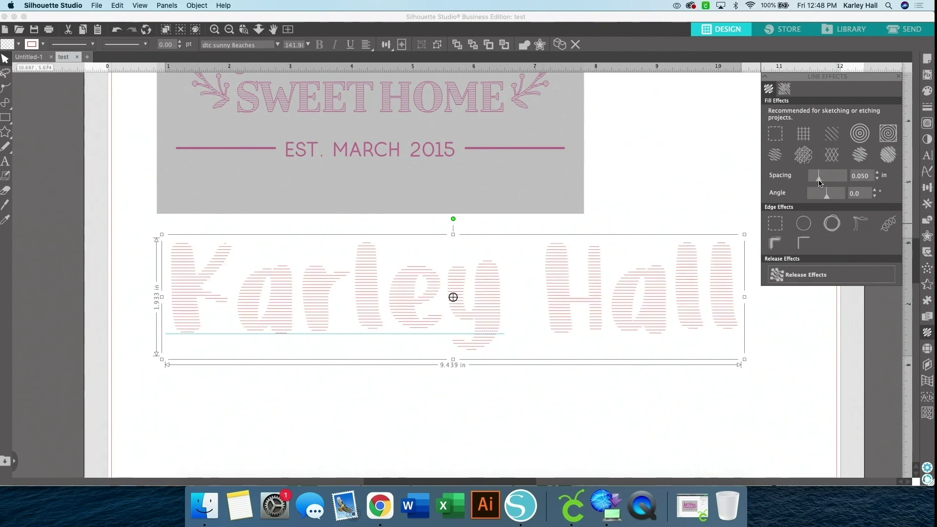
{"action": "left_click", "coordinate": [868, 178]}
{"action": "key", "text": "BackSpace"}
{"action": "type", "text": "3"}
{"action": "key", "text": "Return"}
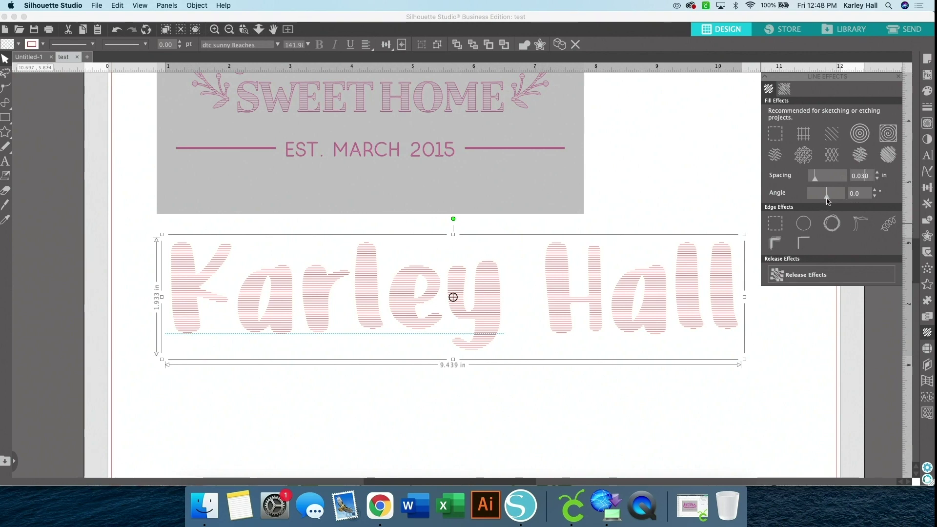
{"action": "left_click_drag", "start_coordinate": [826, 199], "coordinate": [820, 200]}
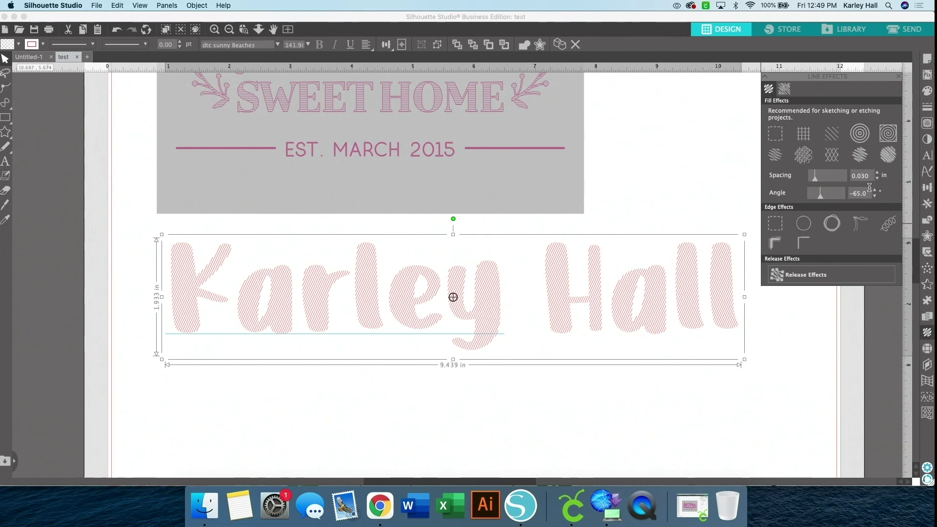
{"action": "left_click", "coordinate": [809, 226]}
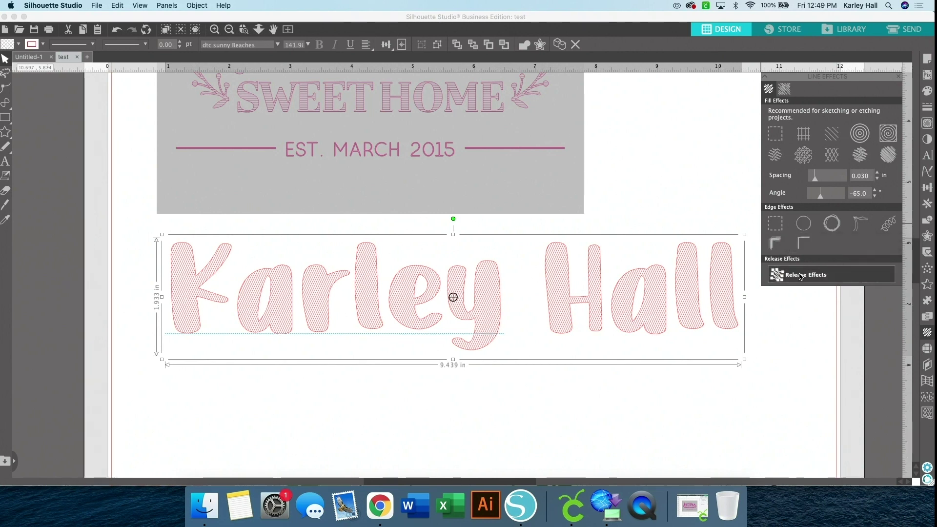
Release the line effects and make the hatched name one compound path
{"action": "left_click", "coordinate": [801, 276]}
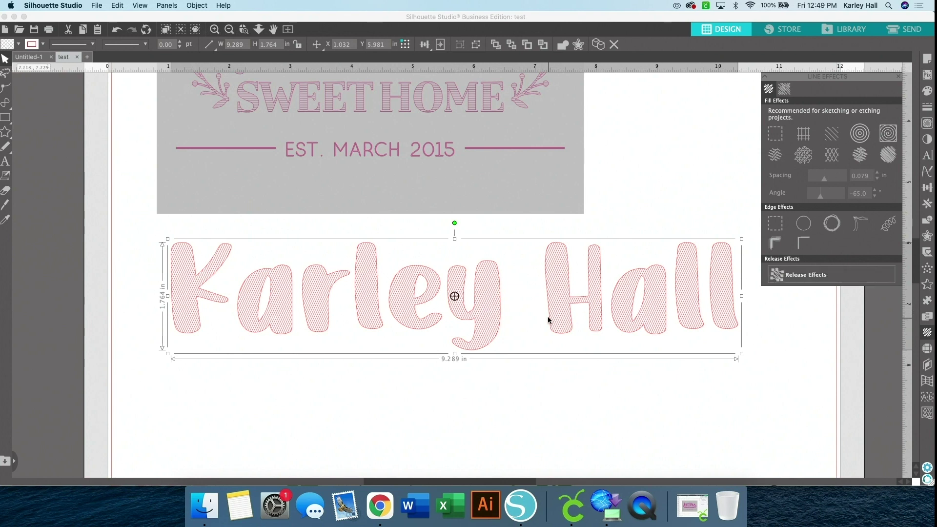
{"action": "right_click", "coordinate": [550, 292]}
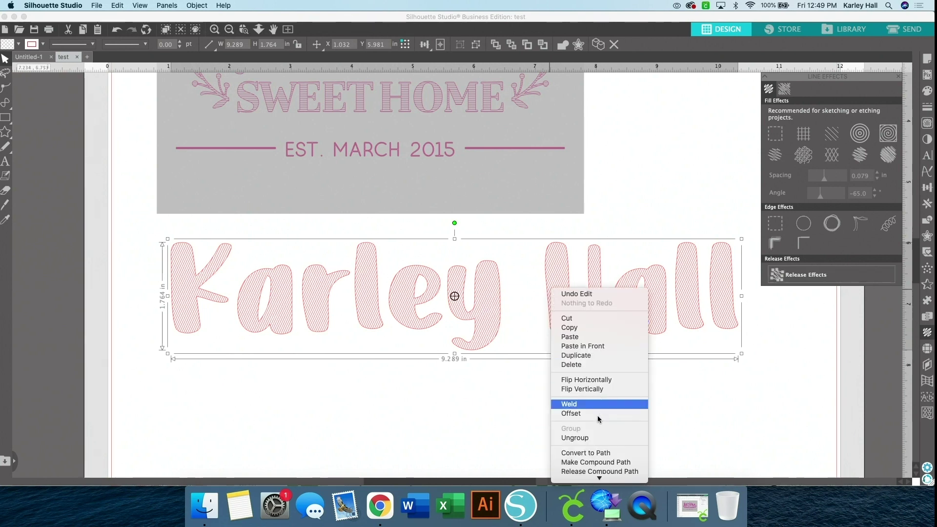
{"action": "left_click", "coordinate": [595, 464]}
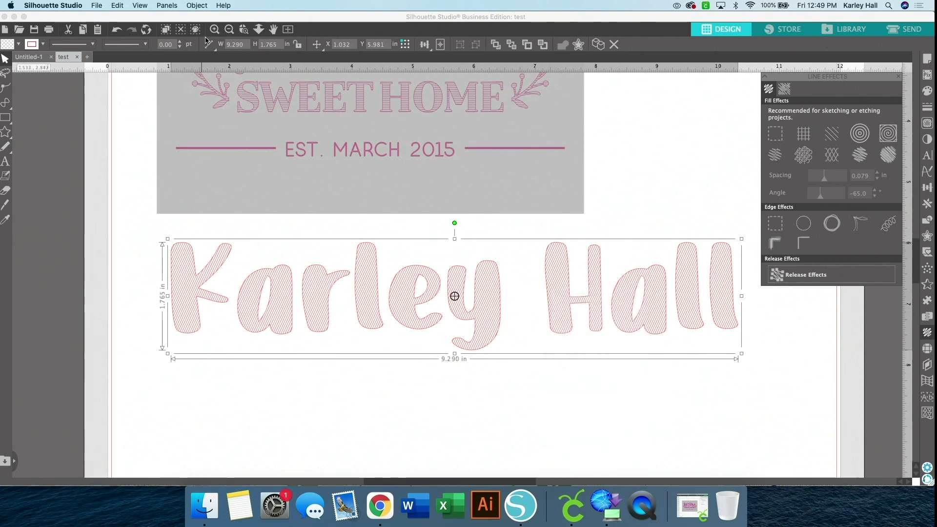
Delete the Home Sweet Home image and move the name to the top of the page
{"action": "left_click", "coordinate": [230, 30]}
{"action": "left_click", "coordinate": [229, 30]}
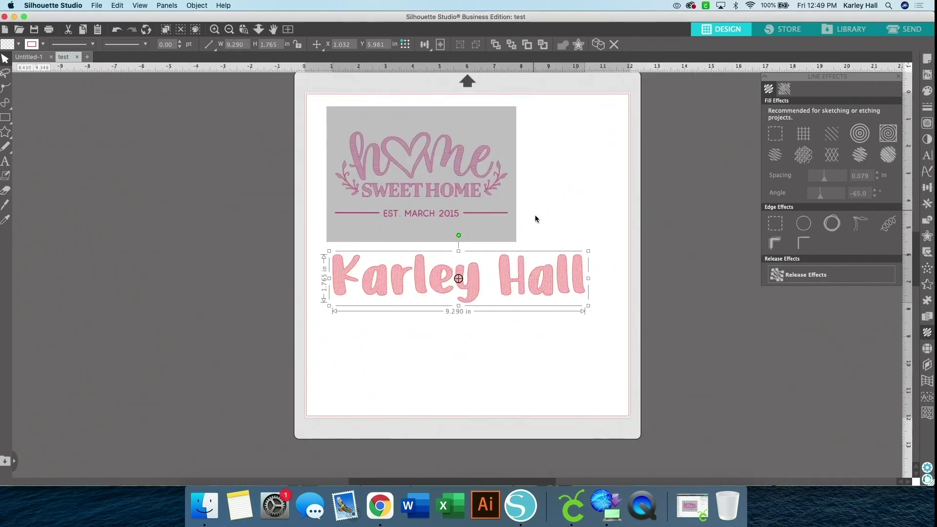
{"action": "left_click", "coordinate": [323, 108]}
{"action": "key", "text": "Delete"}
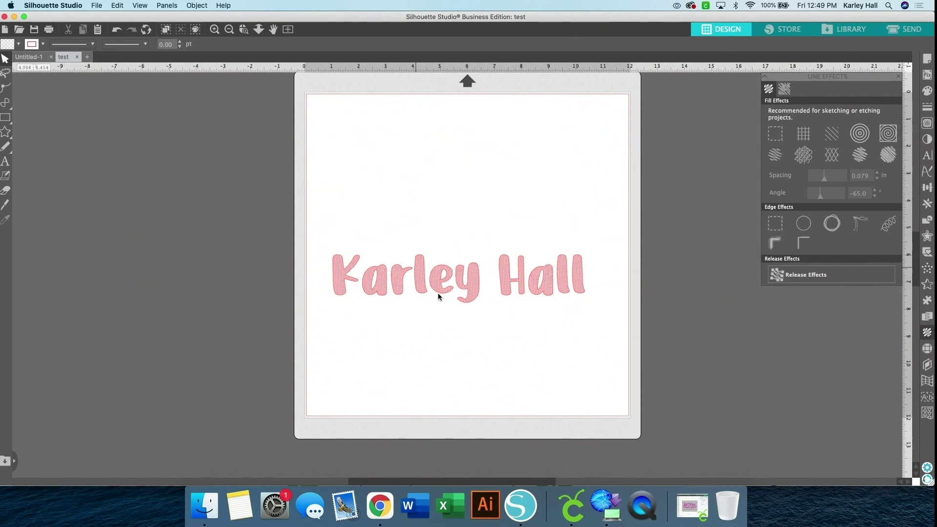
{"action": "left_click_drag", "start_coordinate": [437, 292], "coordinate": [424, 157]}
{"action": "left_click", "coordinate": [424, 157]}
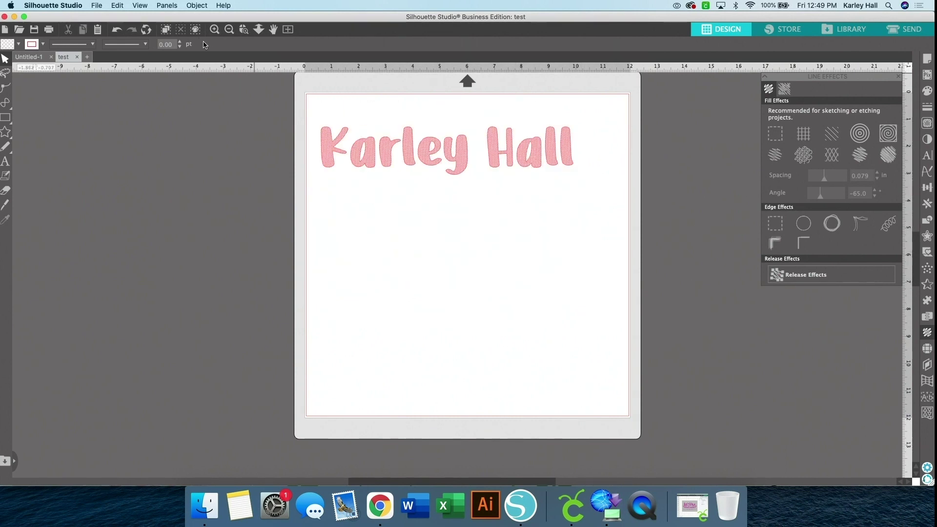
Zoom back in on the name at the top of the page
{"action": "left_click", "coordinate": [215, 29]}
{"action": "left_click", "coordinate": [215, 30]}
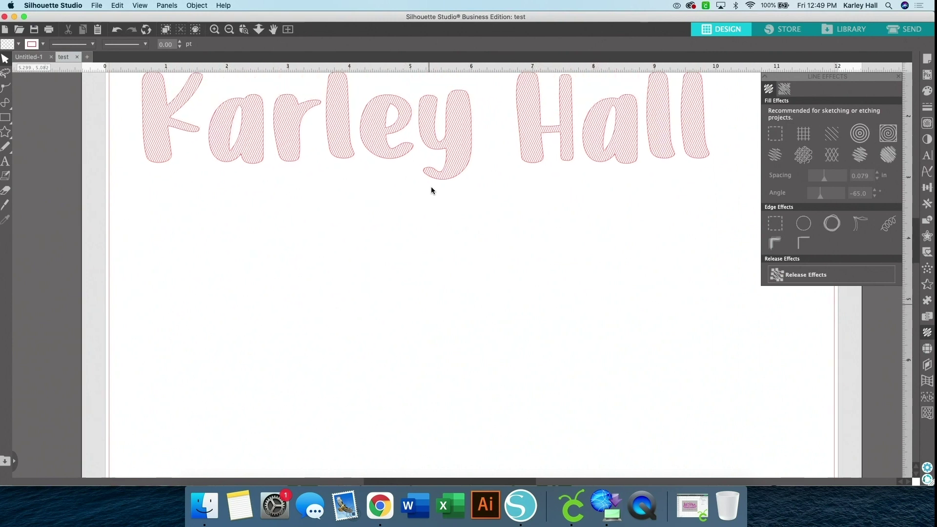
{"action": "scroll", "coordinate": [432, 187], "scroll_direction": "up", "scroll_amount": 2}
{"action": "scroll", "coordinate": [431, 187], "scroll_direction": "up", "scroll_amount": 1}
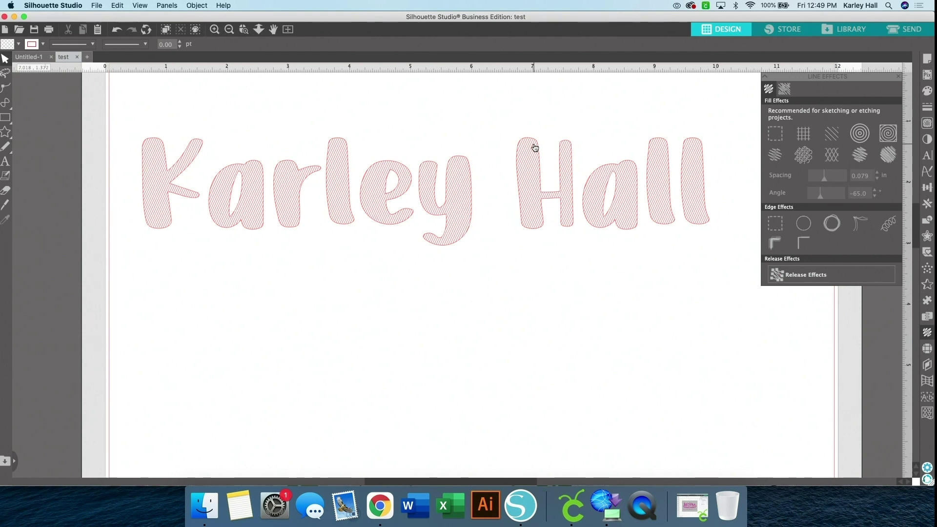
{"action": "left_click", "coordinate": [94, 6]}
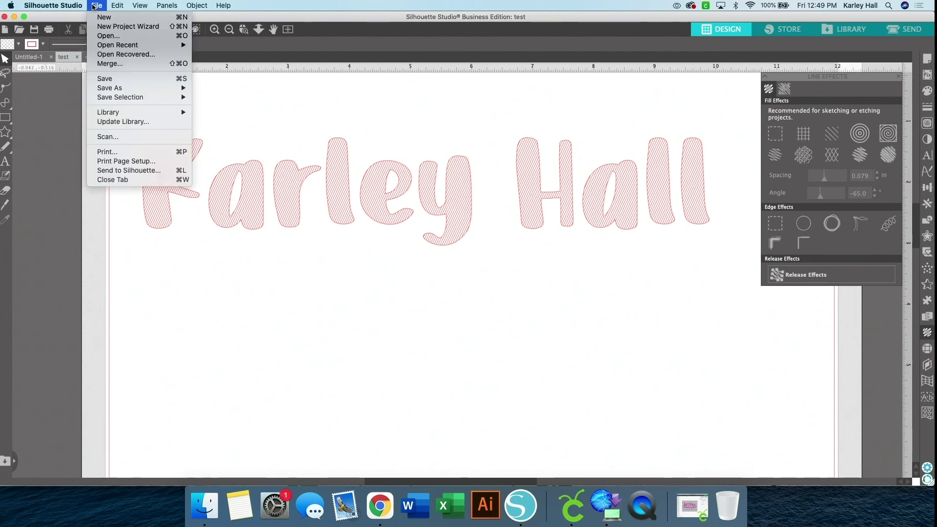
Save the design to the hard drive in SVG format under the name KH
{"action": "left_click", "coordinate": [212, 89]}
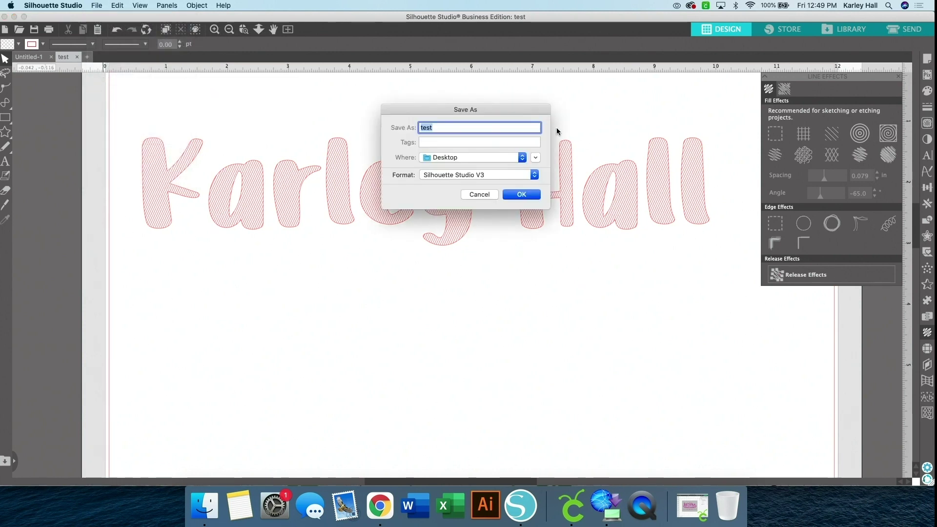
{"action": "left_click", "coordinate": [444, 176]}
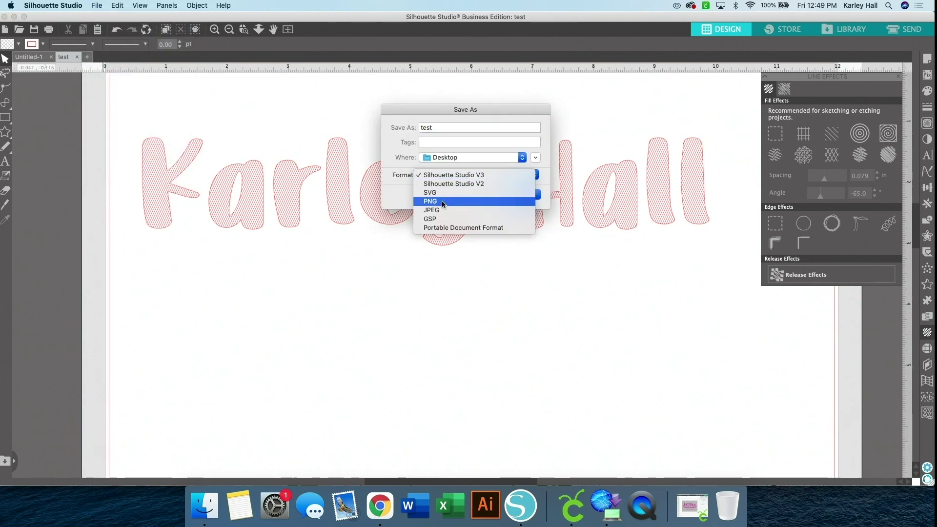
{"action": "left_click", "coordinate": [442, 193]}
{"action": "left_click_drag", "start_coordinate": [435, 128], "coordinate": [397, 121]}
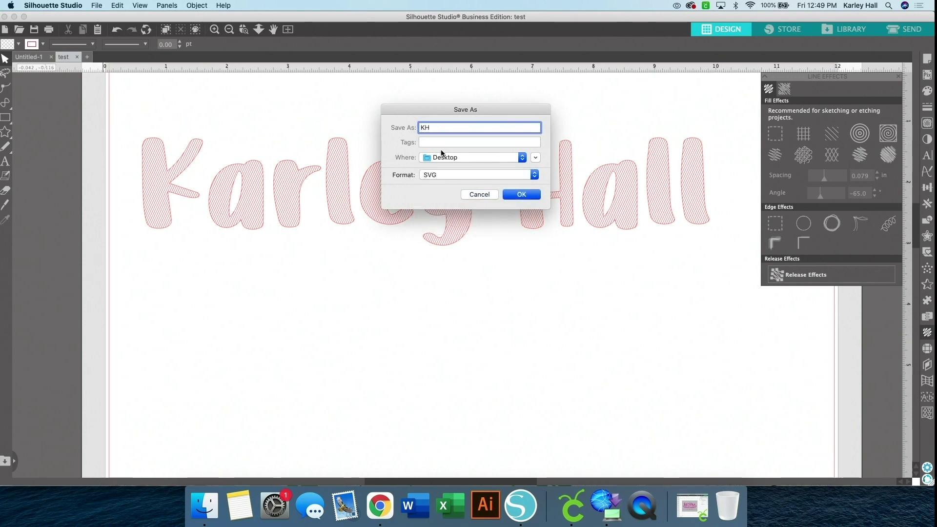
{"action": "left_click", "coordinate": [520, 194]}
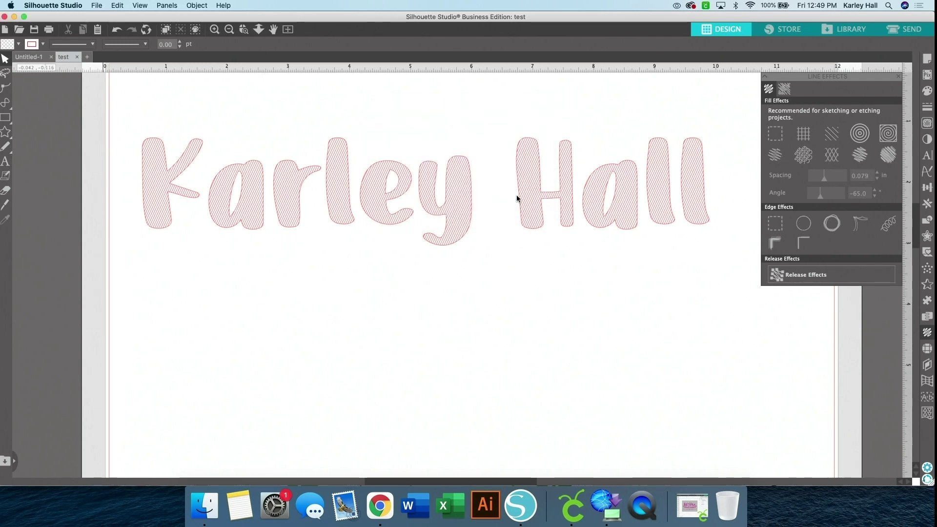
In Cricut Design Space, delete the old home design and maximise the window
{"action": "left_click", "coordinate": [572, 506]}
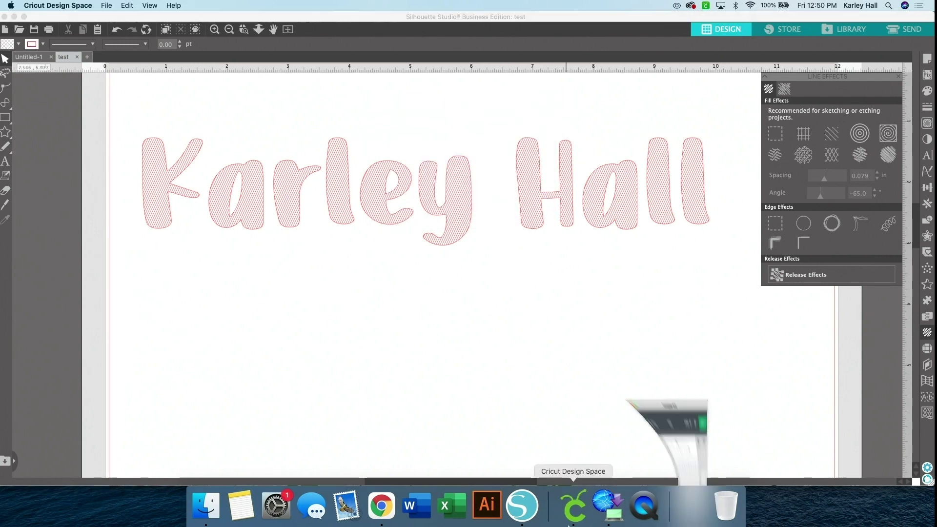
{"action": "left_click_drag", "start_coordinate": [287, 163], "coordinate": [583, 388]}
{"action": "key", "text": "Delete"}
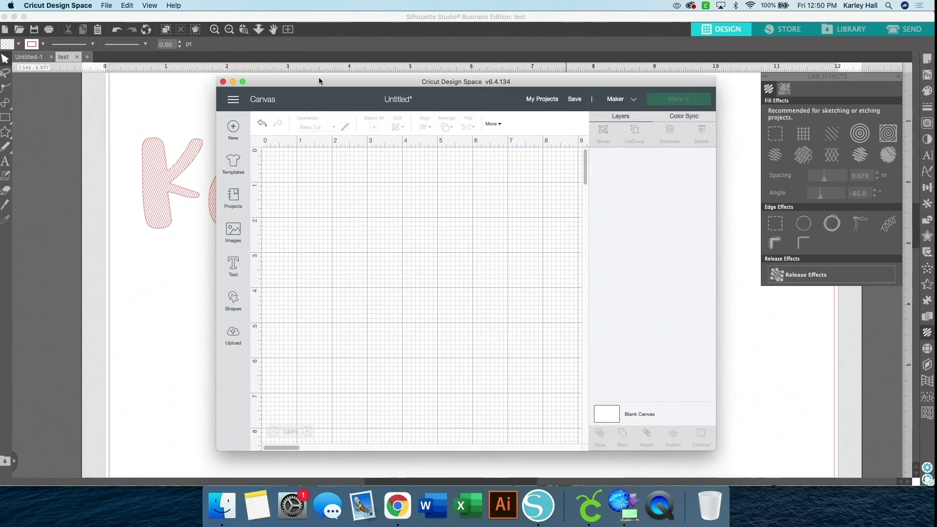
{"action": "left_click", "coordinate": [242, 82]}
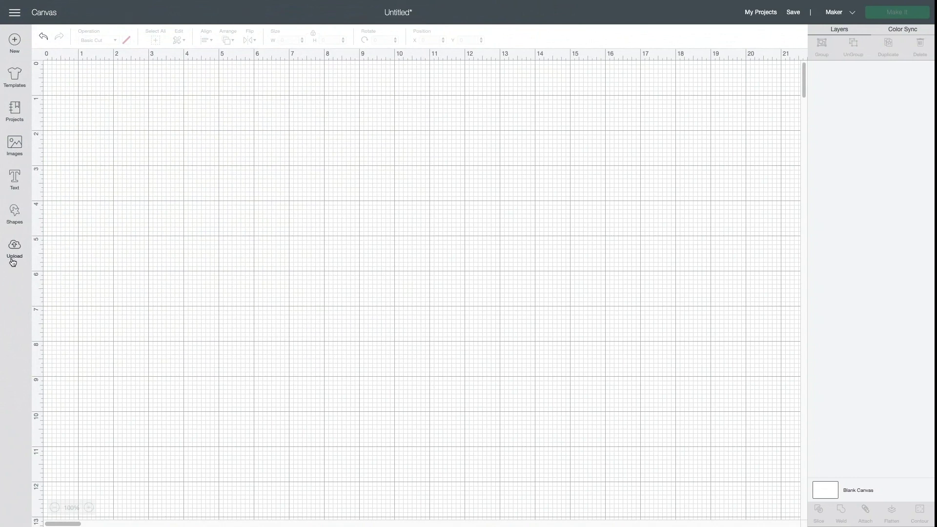
Upload KH.svg as an image and insert it onto the canvas
{"action": "left_click", "coordinate": [13, 261]}
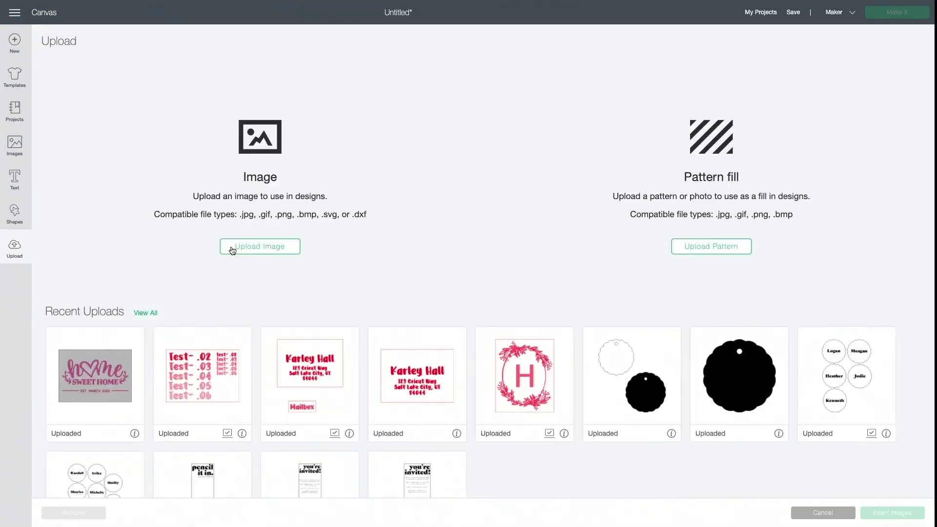
{"action": "left_click", "coordinate": [233, 251]}
{"action": "left_click", "coordinate": [486, 260]}
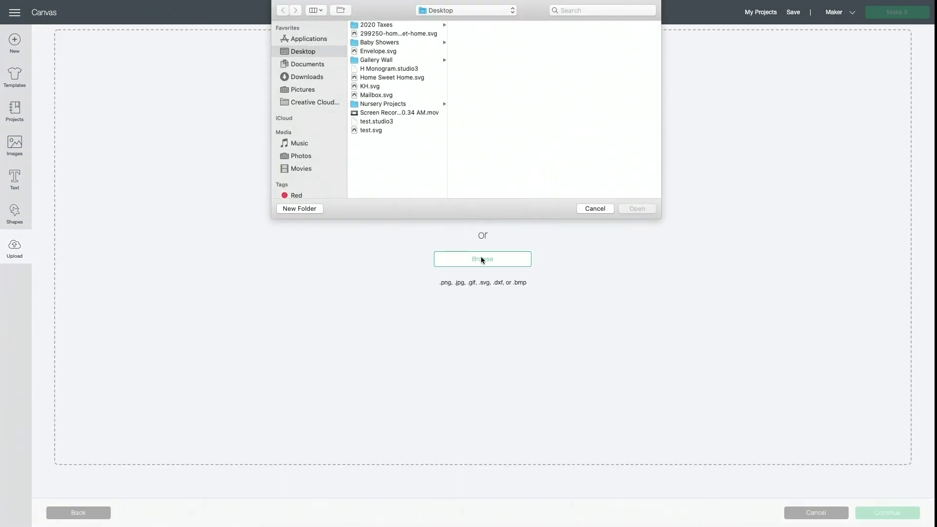
{"action": "left_click", "coordinate": [377, 86]}
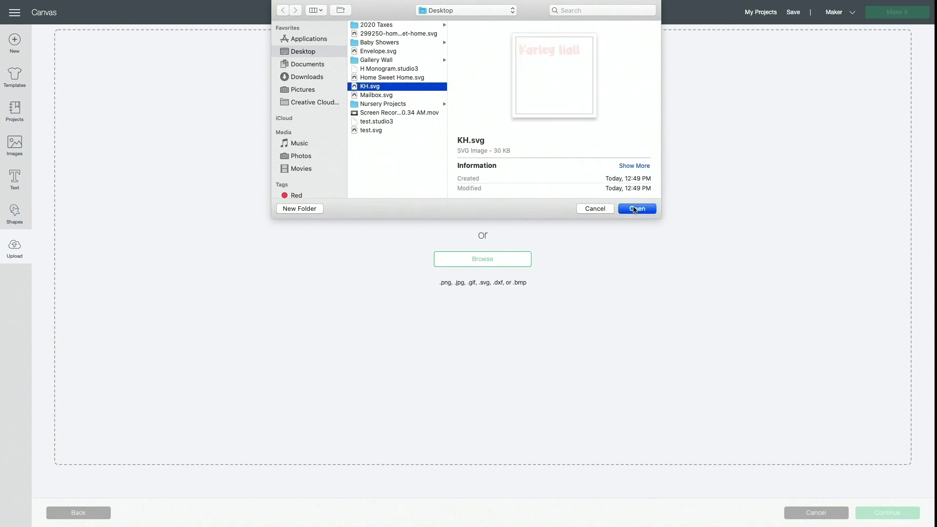
{"action": "left_click", "coordinate": [640, 209]}
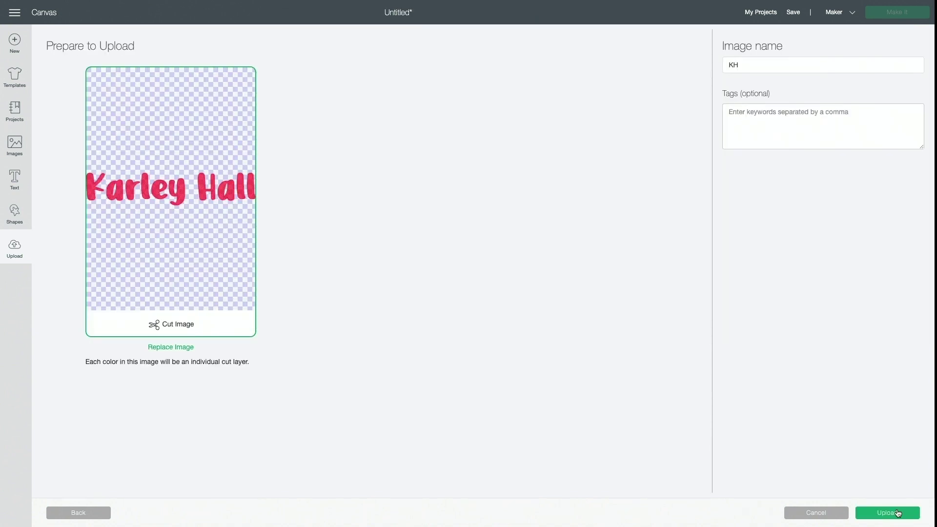
{"action": "left_click", "coordinate": [899, 513]}
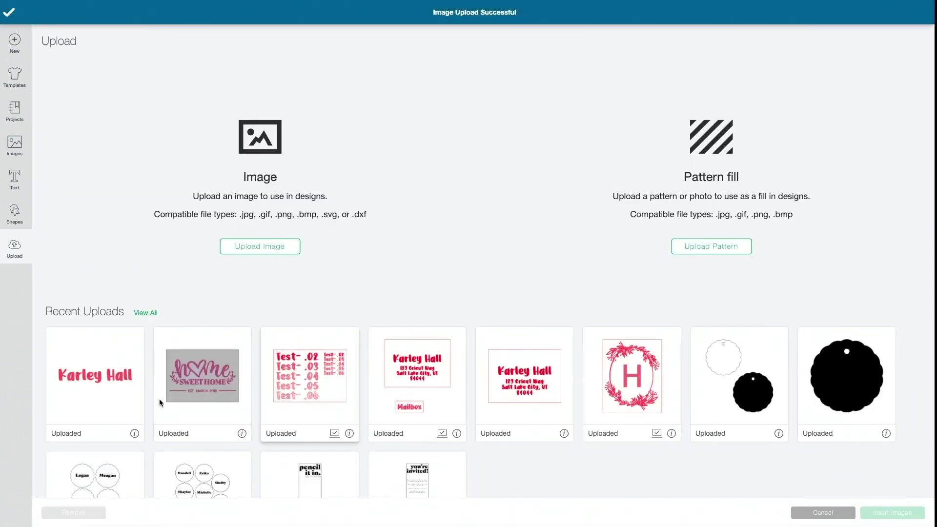
{"action": "left_click", "coordinate": [79, 370]}
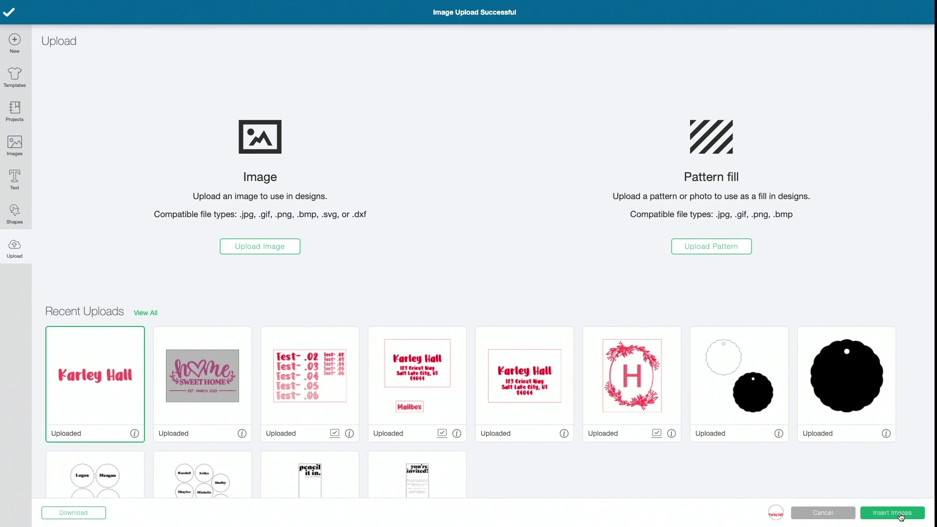
{"action": "left_click", "coordinate": [900, 515]}
Move the name to the canvas top-left and check its size in Silhouette Studio
{"action": "left_click_drag", "start_coordinate": [276, 441], "coordinate": [147, 184]}
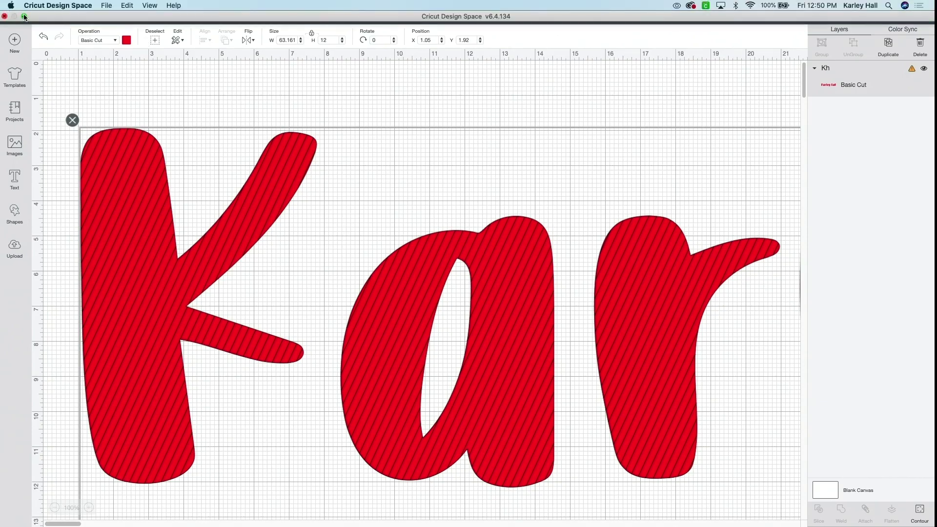
{"action": "left_click", "coordinate": [25, 17]}
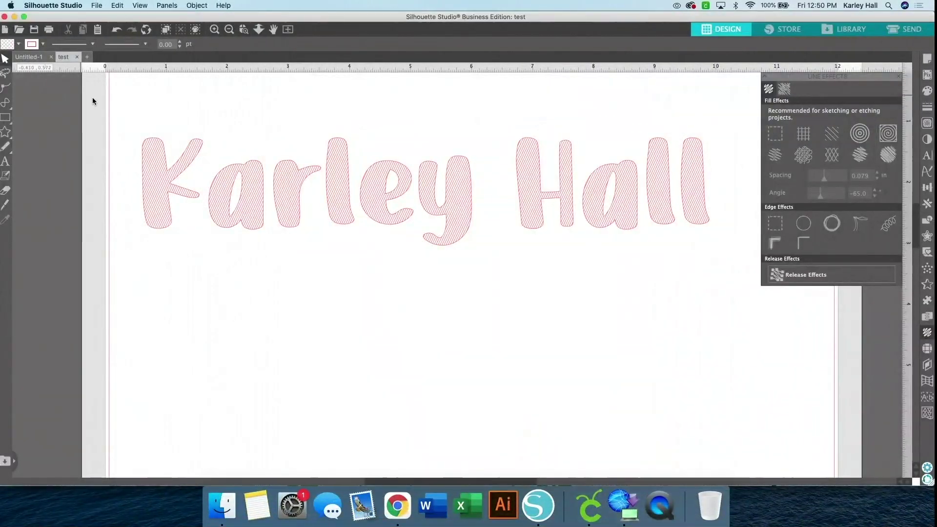
{"action": "left_click_drag", "start_coordinate": [93, 101], "coordinate": [230, 157]}
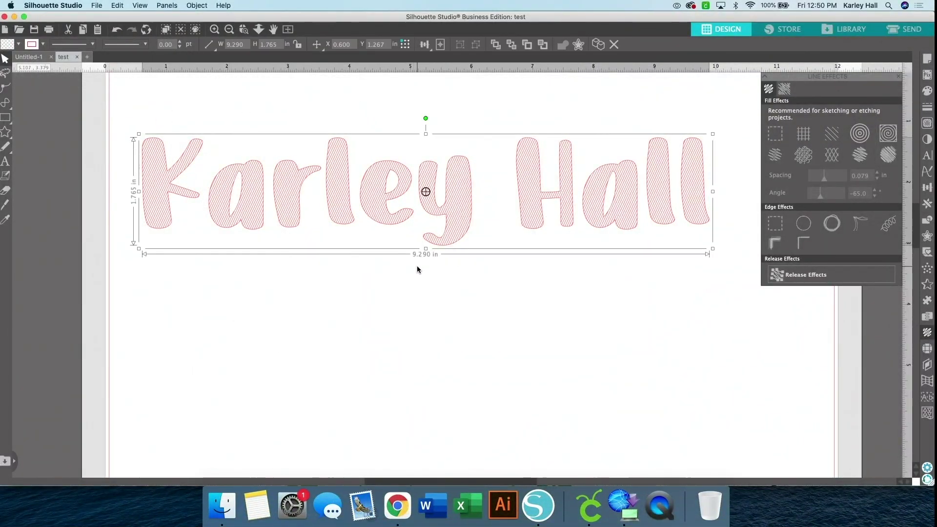
{"action": "left_click", "coordinate": [15, 17]}
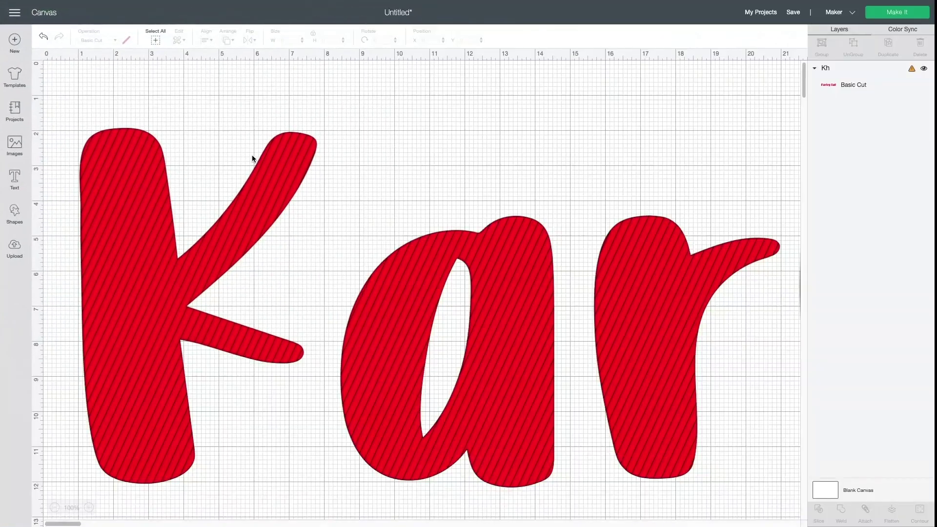
Resize the uploaded name to 9.29 in wide
{"action": "left_click", "coordinate": [212, 244]}
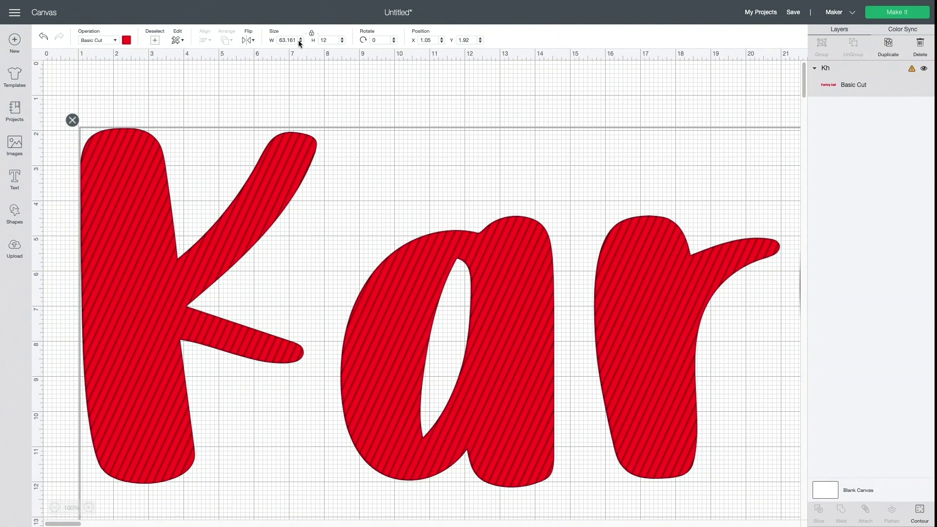
{"action": "type", "text": "9.29"}
{"action": "key", "text": "Return"}
{"action": "left_click", "coordinate": [428, 225]}
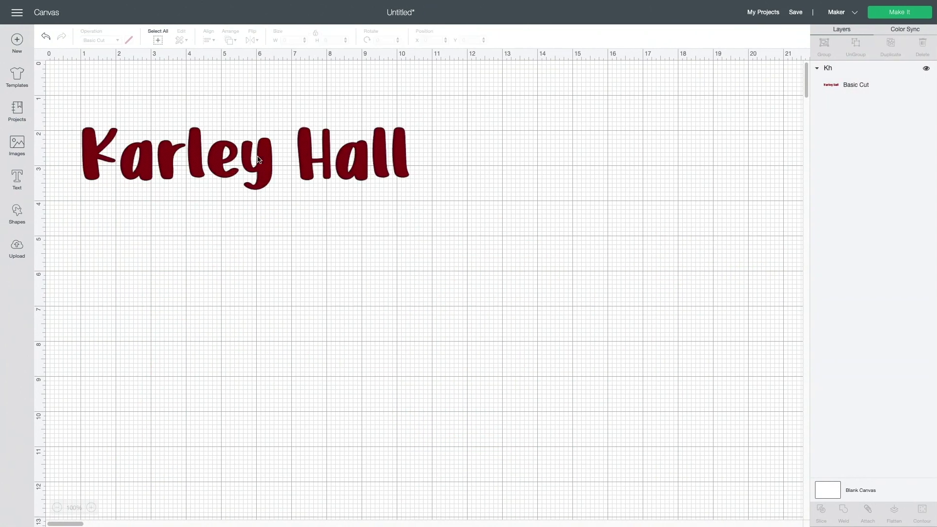
Change the name's operation from cut to Pen
{"action": "left_click", "coordinate": [262, 164]}
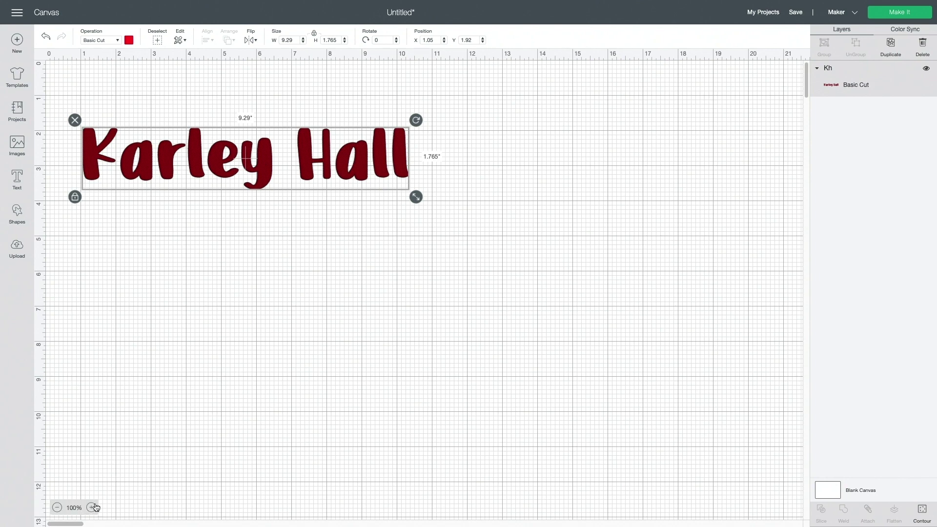
{"action": "left_click", "coordinate": [92, 507]}
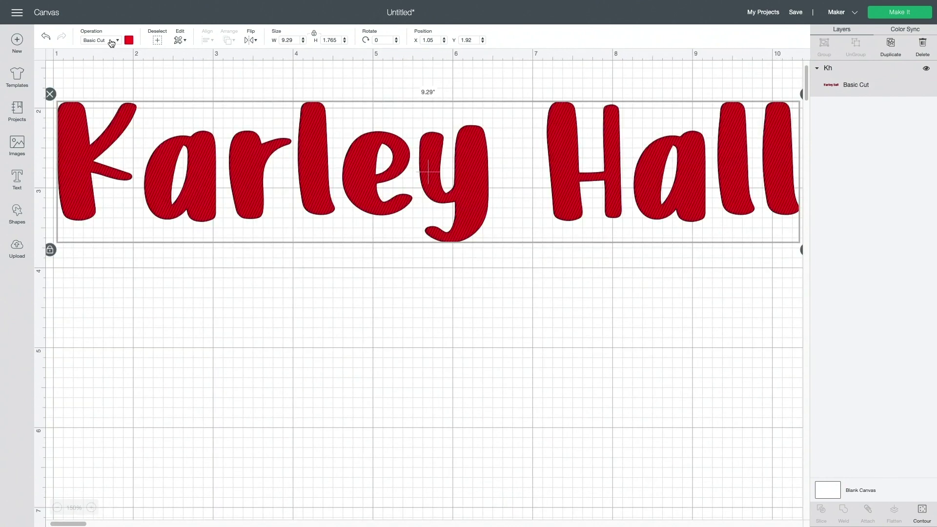
{"action": "left_click", "coordinate": [110, 40]}
{"action": "left_click", "coordinate": [108, 124]}
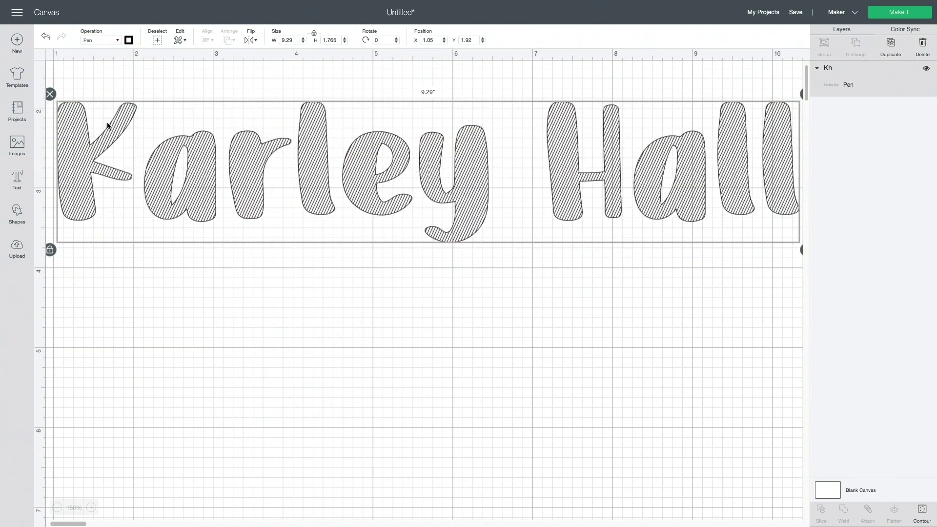
{"action": "left_click", "coordinate": [236, 88]}
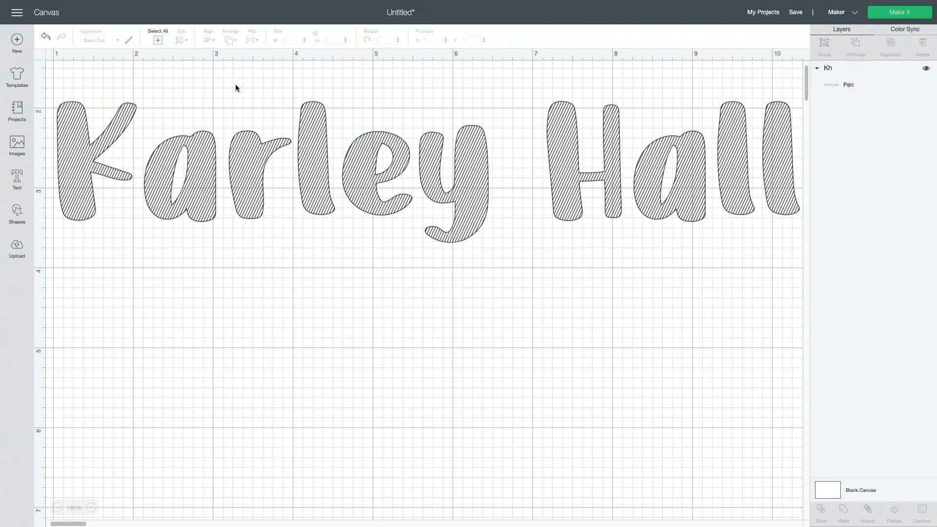
In Make It, center the pen-drawn name on the 12" x 12" mat and continue
{"action": "left_click", "coordinate": [900, 13]}
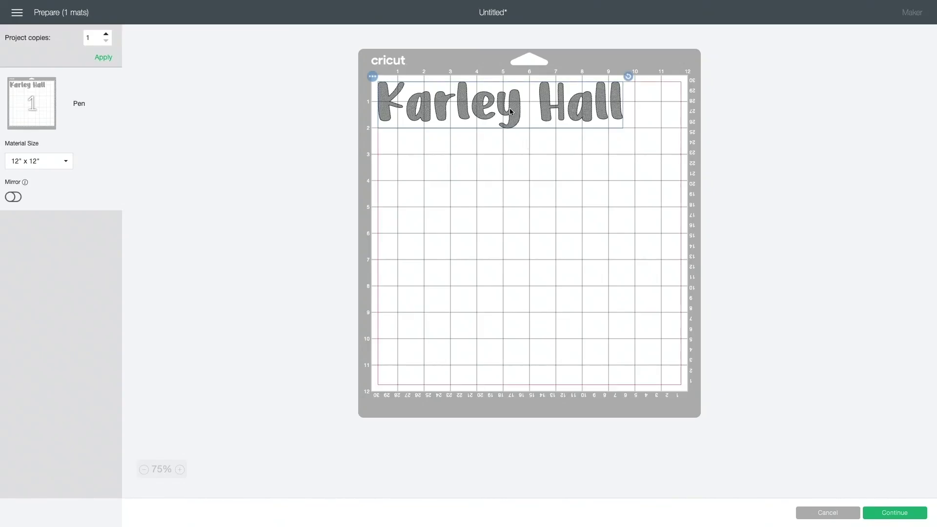
{"action": "left_click_drag", "start_coordinate": [522, 114], "coordinate": [532, 217]}
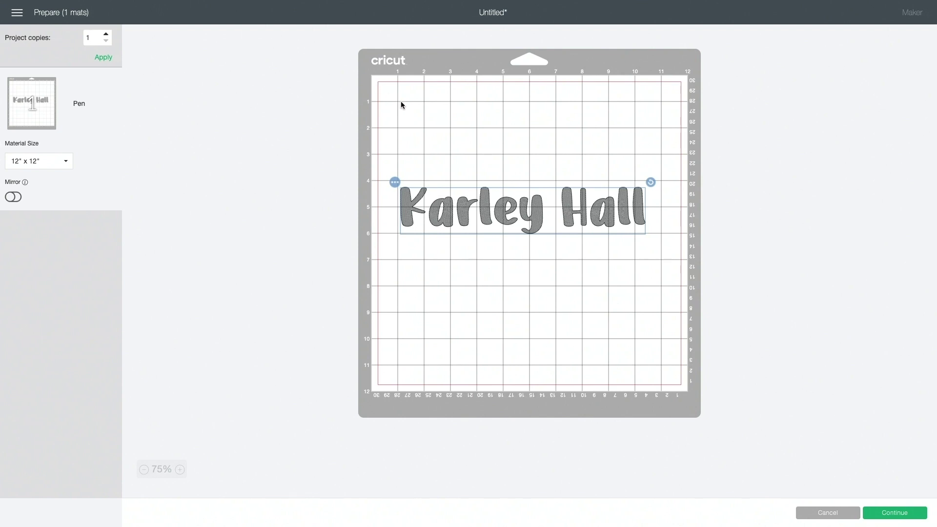
{"action": "left_click_drag", "start_coordinate": [453, 217], "coordinate": [461, 217]}
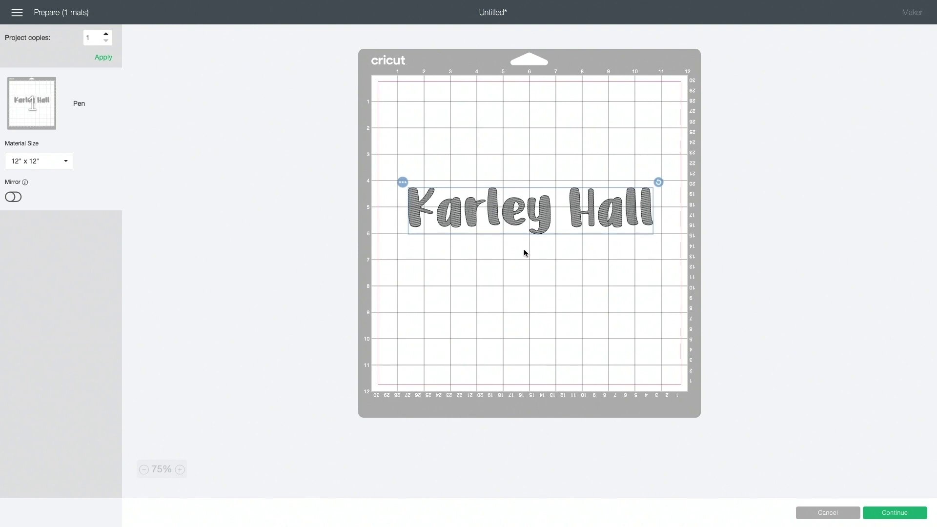
{"action": "left_click", "coordinate": [895, 513]}
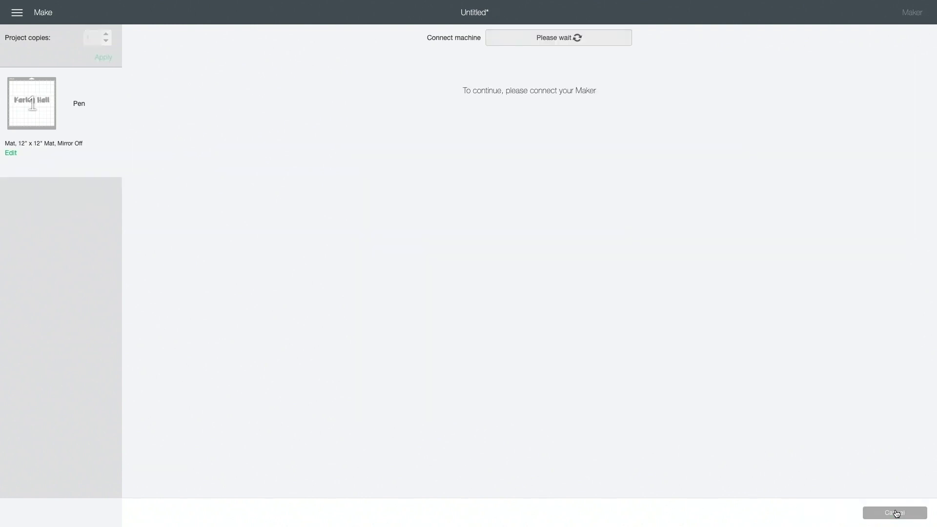